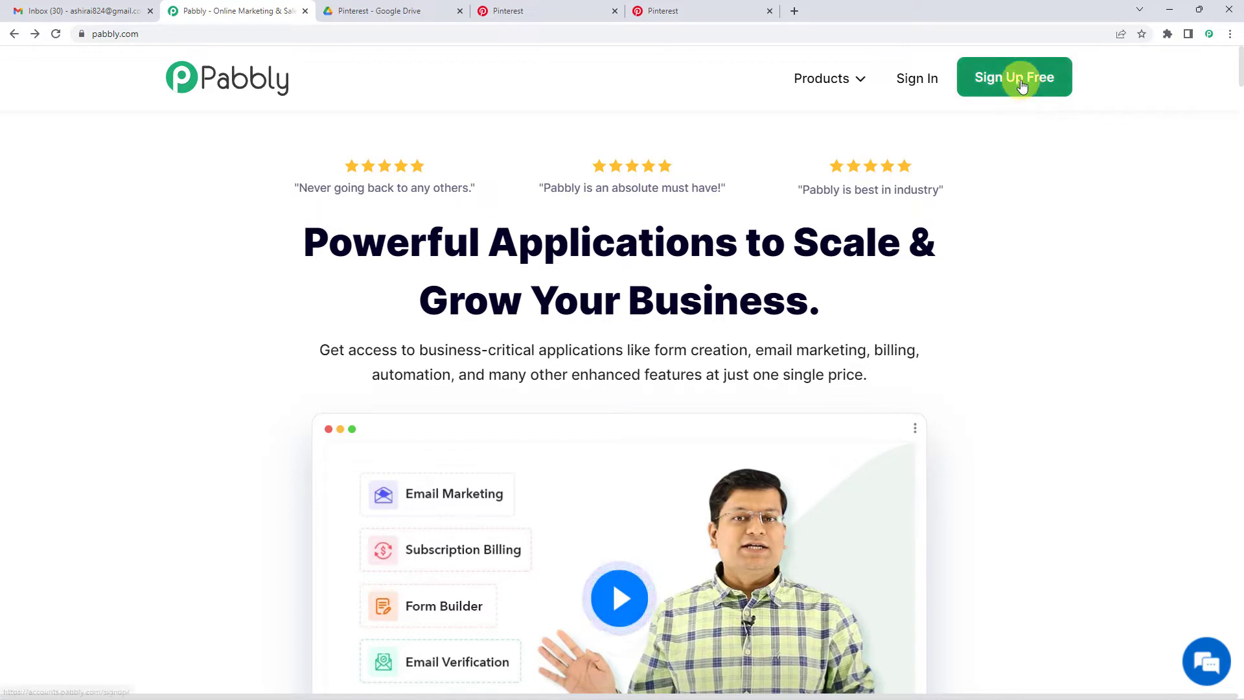
- Sign in and create a new workflow named 'Pinterest To Google Drive'
{"action": "left_click", "coordinate": [906, 83]}
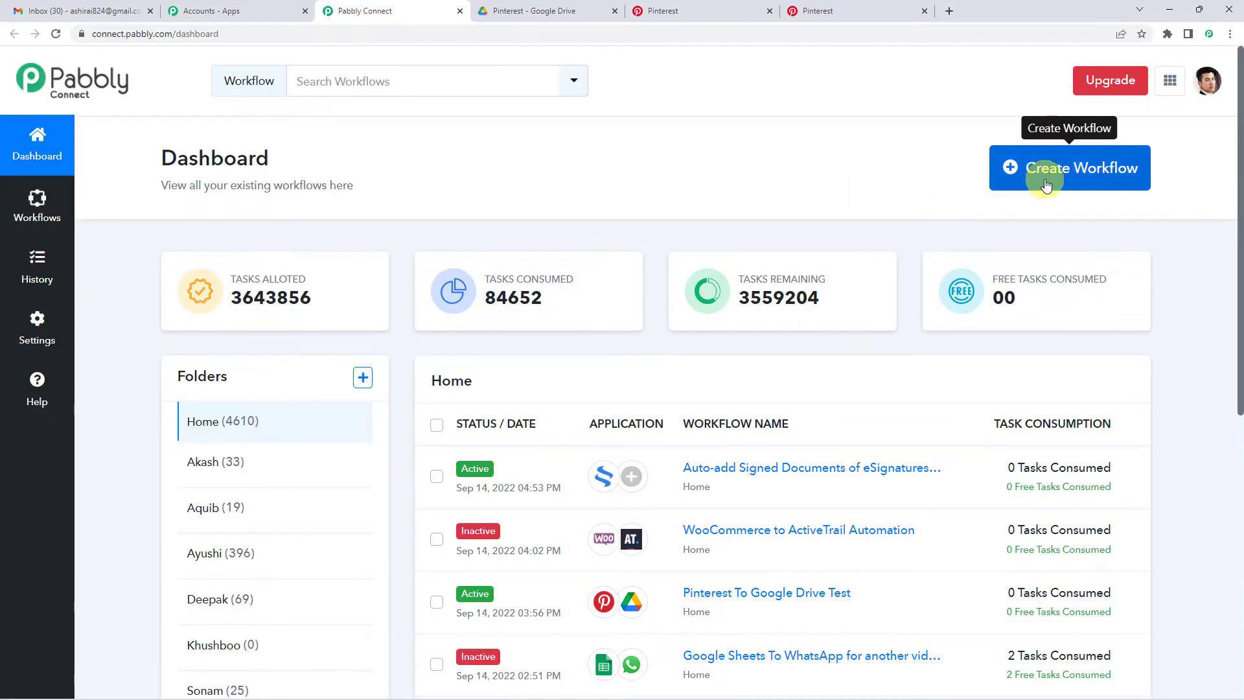
{"action": "left_click", "coordinate": [1042, 180]}
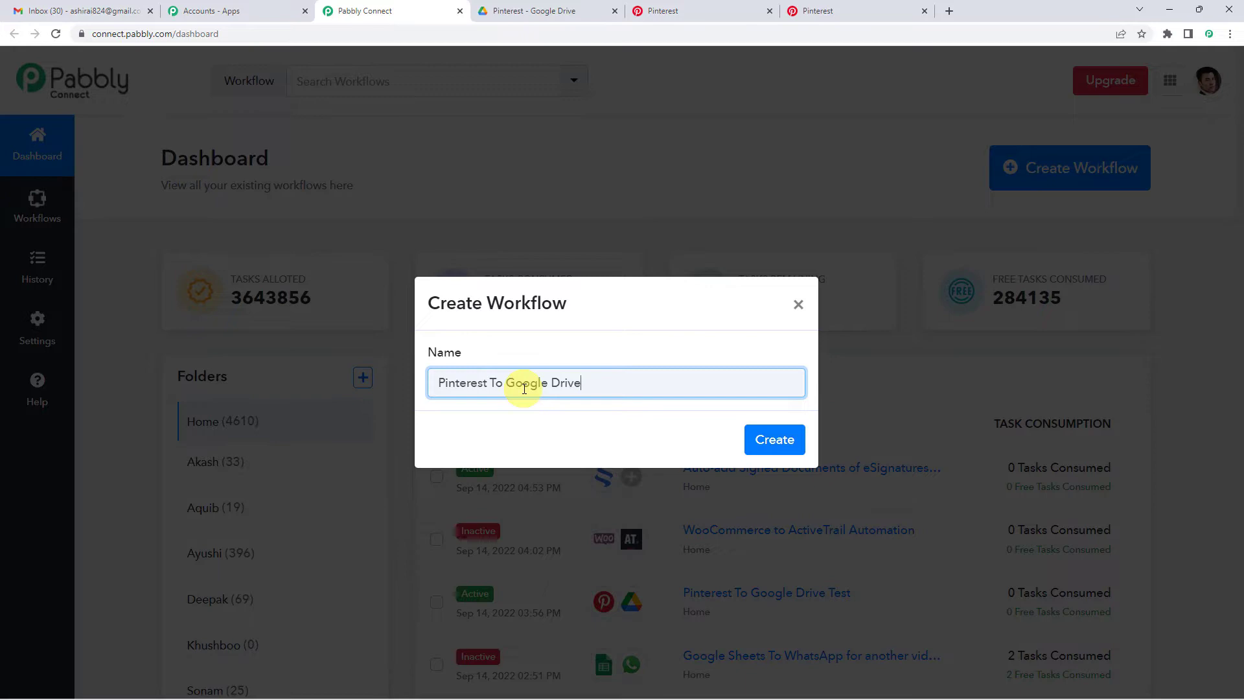
{"action": "left_click", "coordinate": [785, 439]}
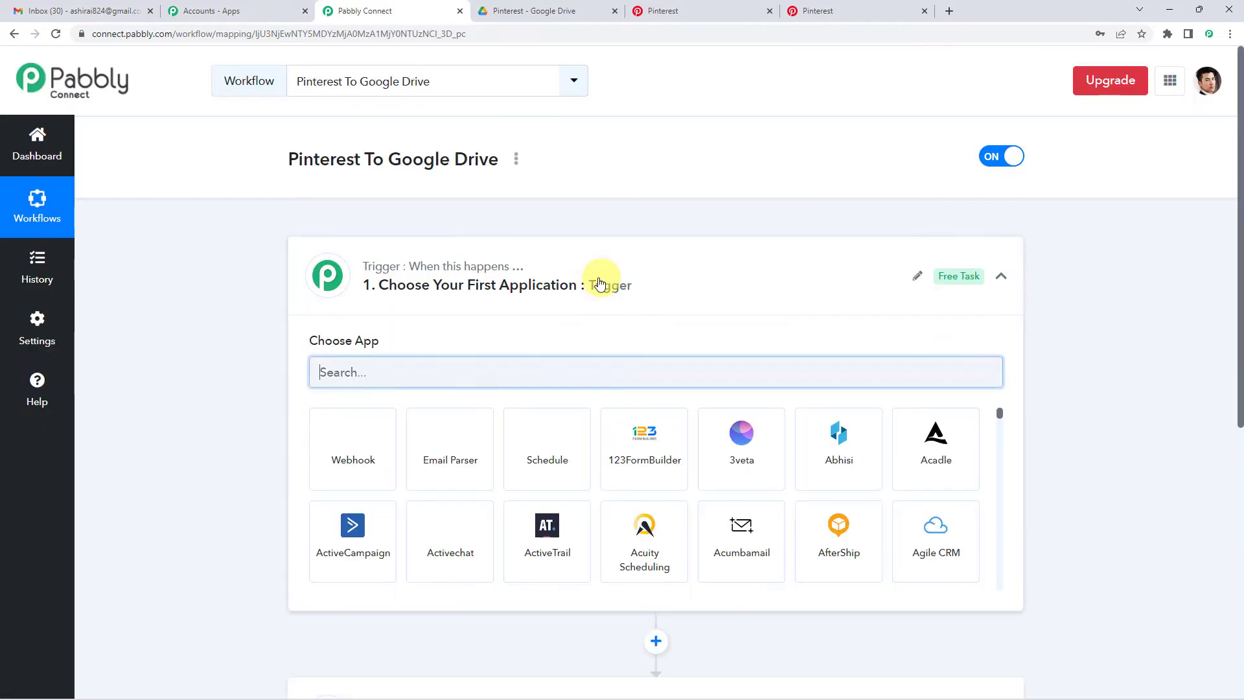
{"action": "left_click", "coordinate": [503, 227]}
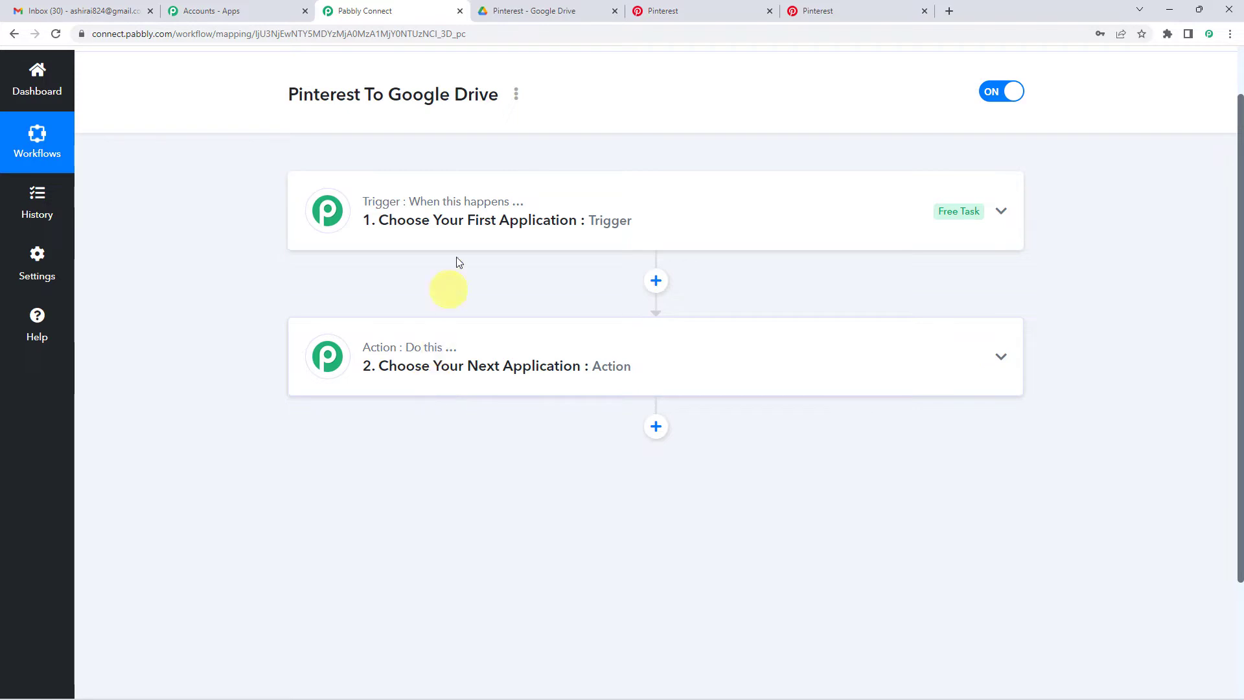
{"action": "left_click", "coordinate": [455, 238]}
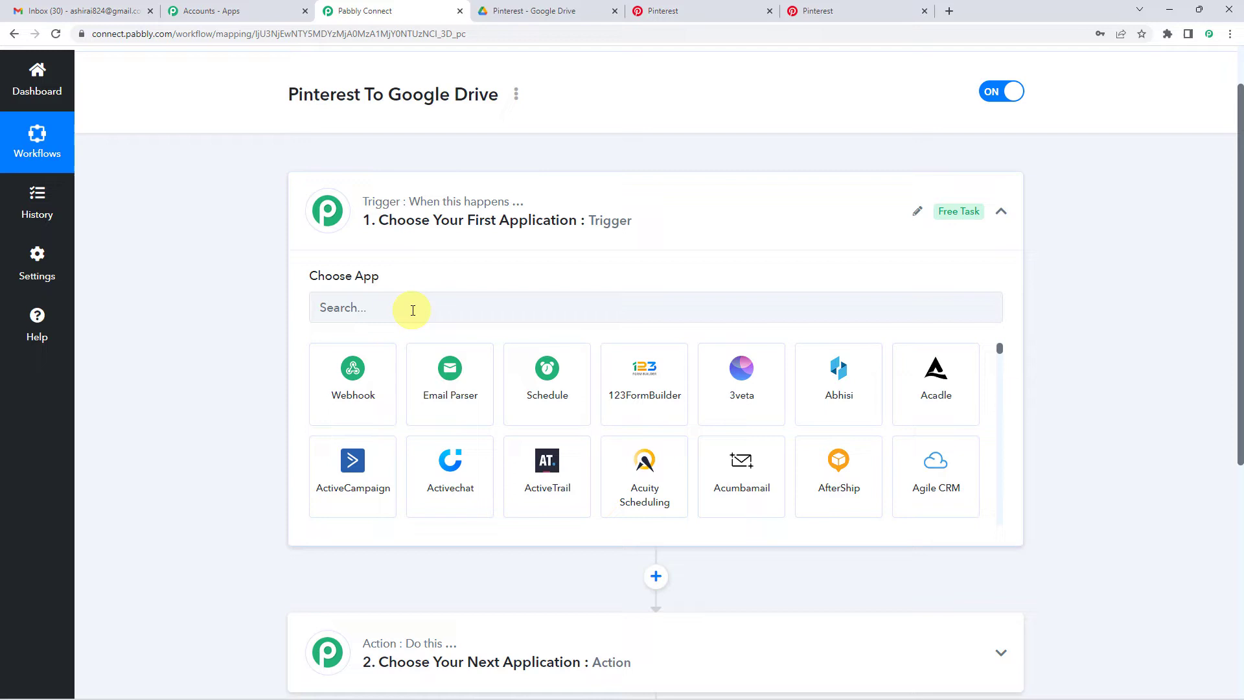
{"action": "left_click", "coordinate": [413, 311]}
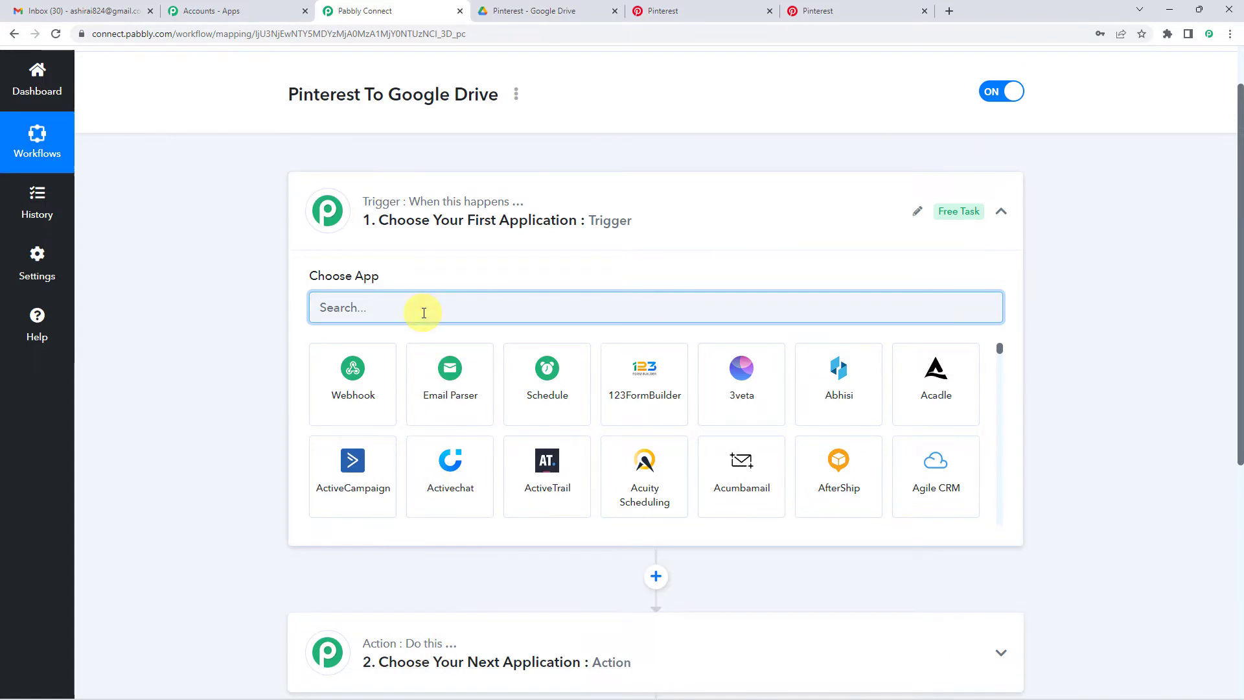
- Set the trigger app to Pinterest with the New Pin event
{"action": "type", "text": "pinte"}
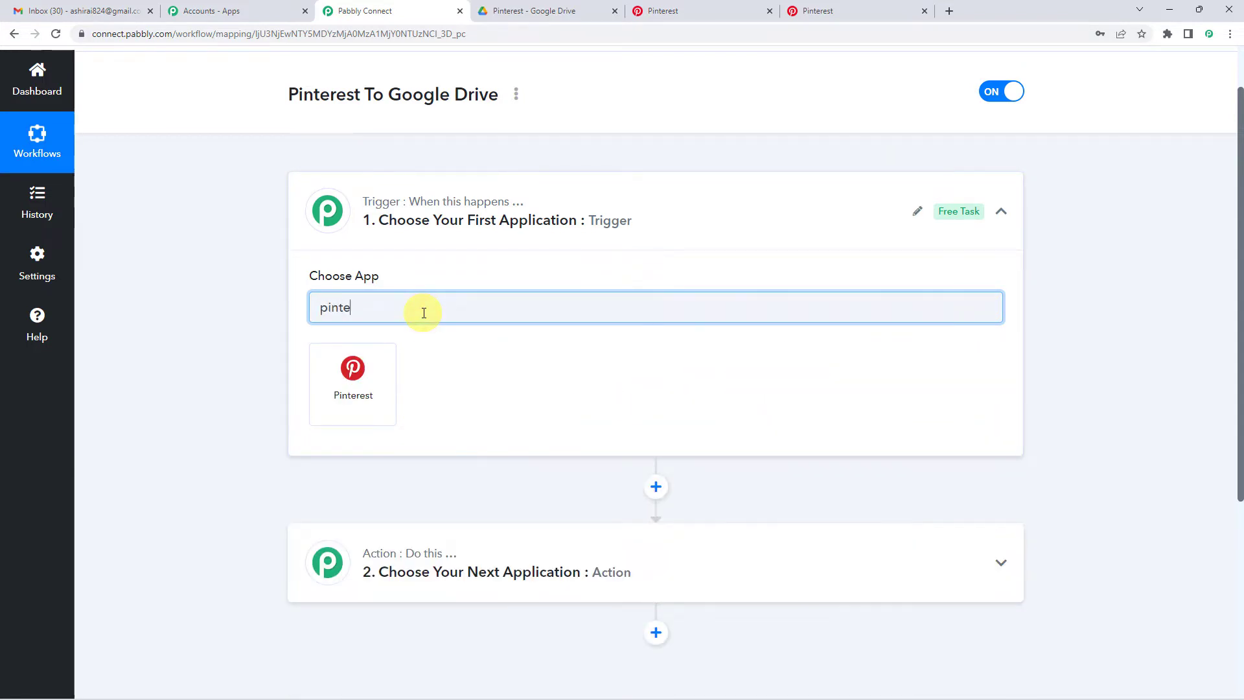
{"action": "left_click", "coordinate": [387, 367]}
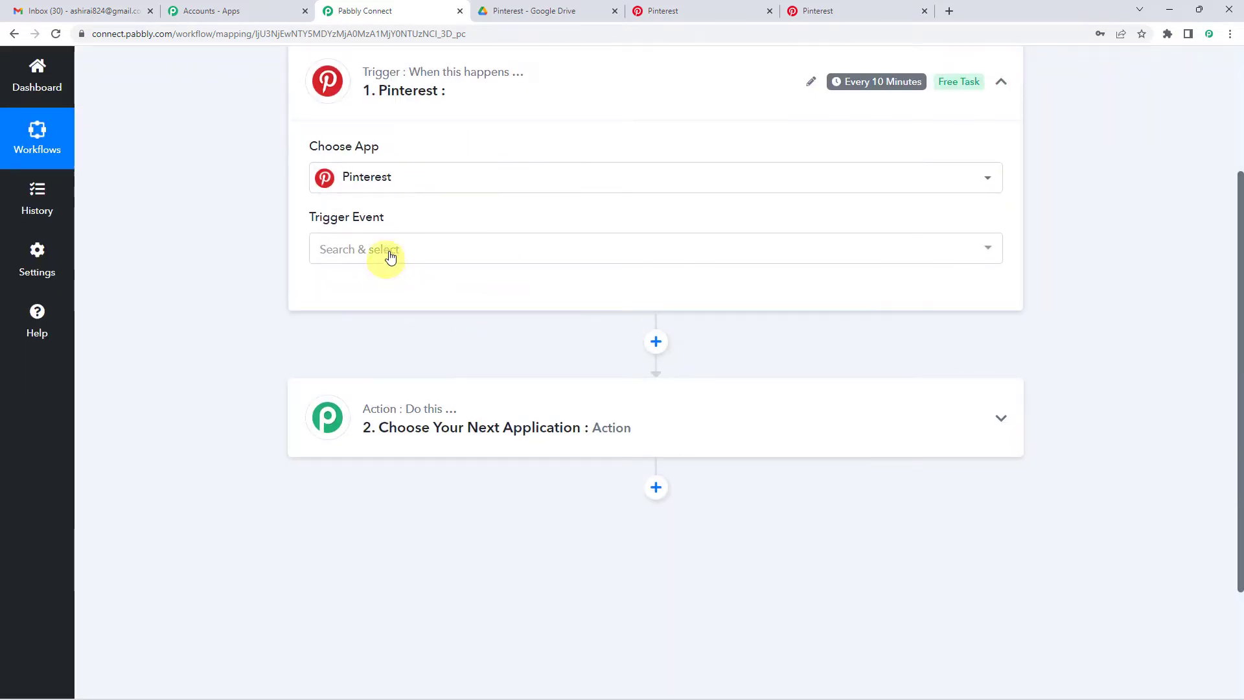
{"action": "left_click", "coordinate": [390, 254]}
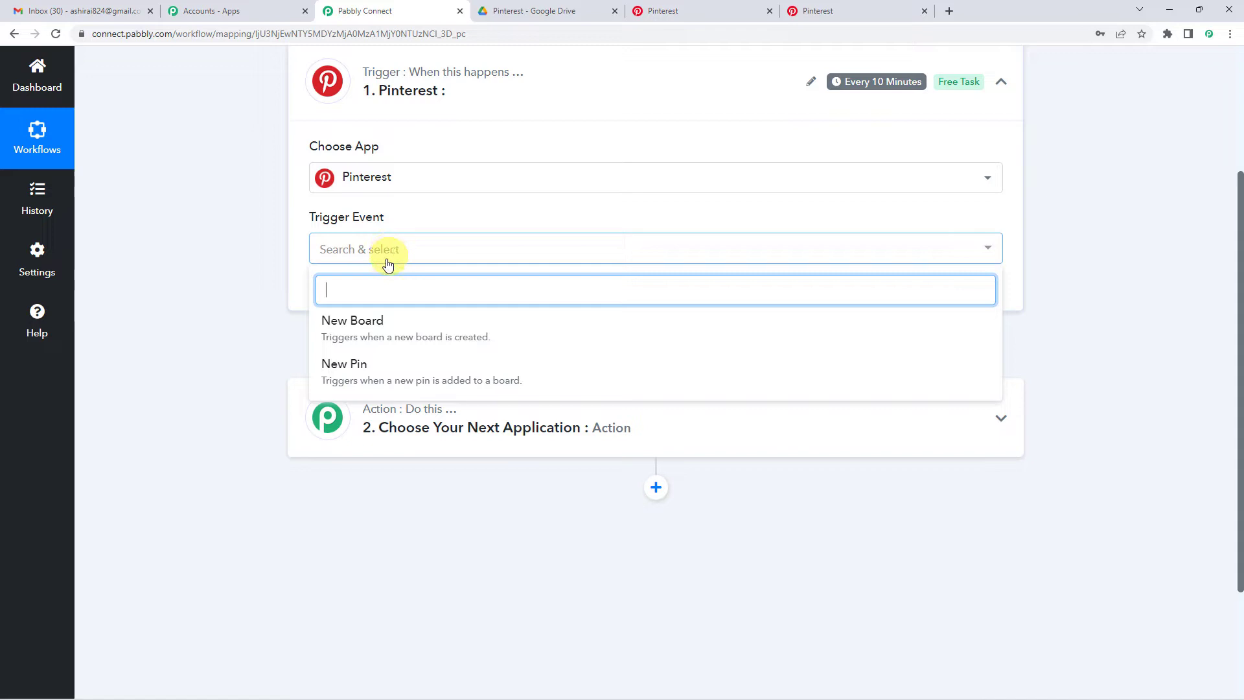
{"action": "left_click", "coordinate": [460, 381]}
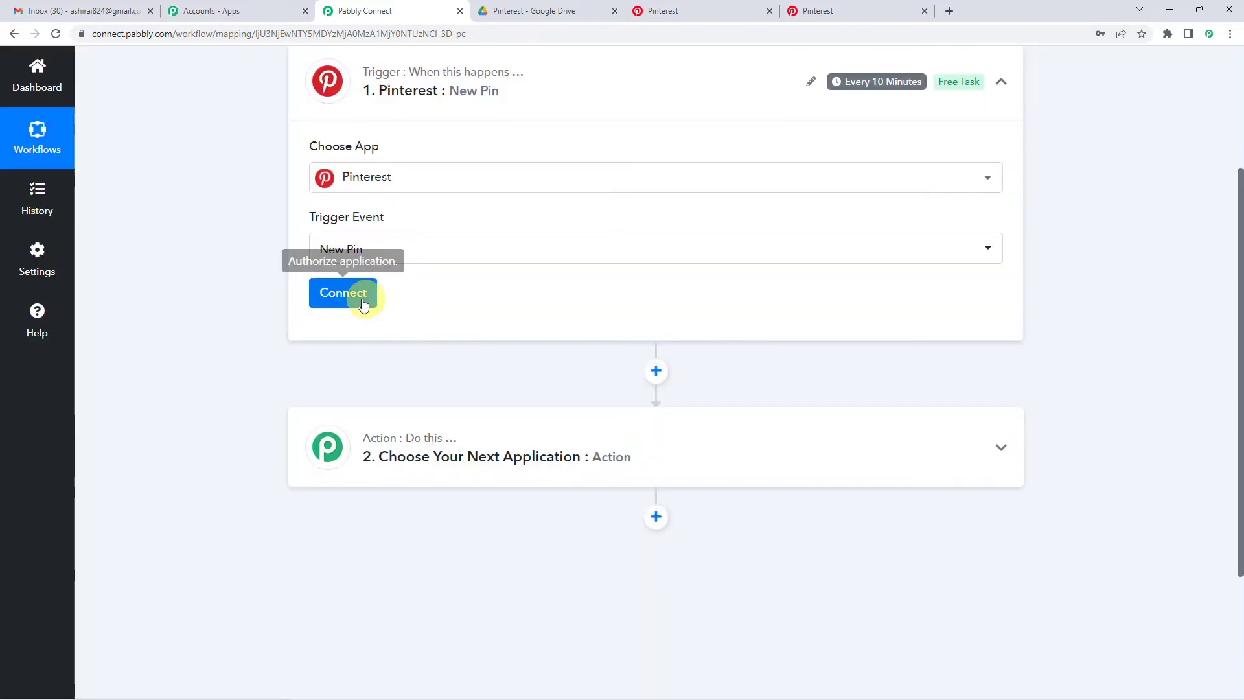
- Add a new Pinterest connection and grant Pabbly Connect access to the account
{"action": "left_click", "coordinate": [363, 305]}
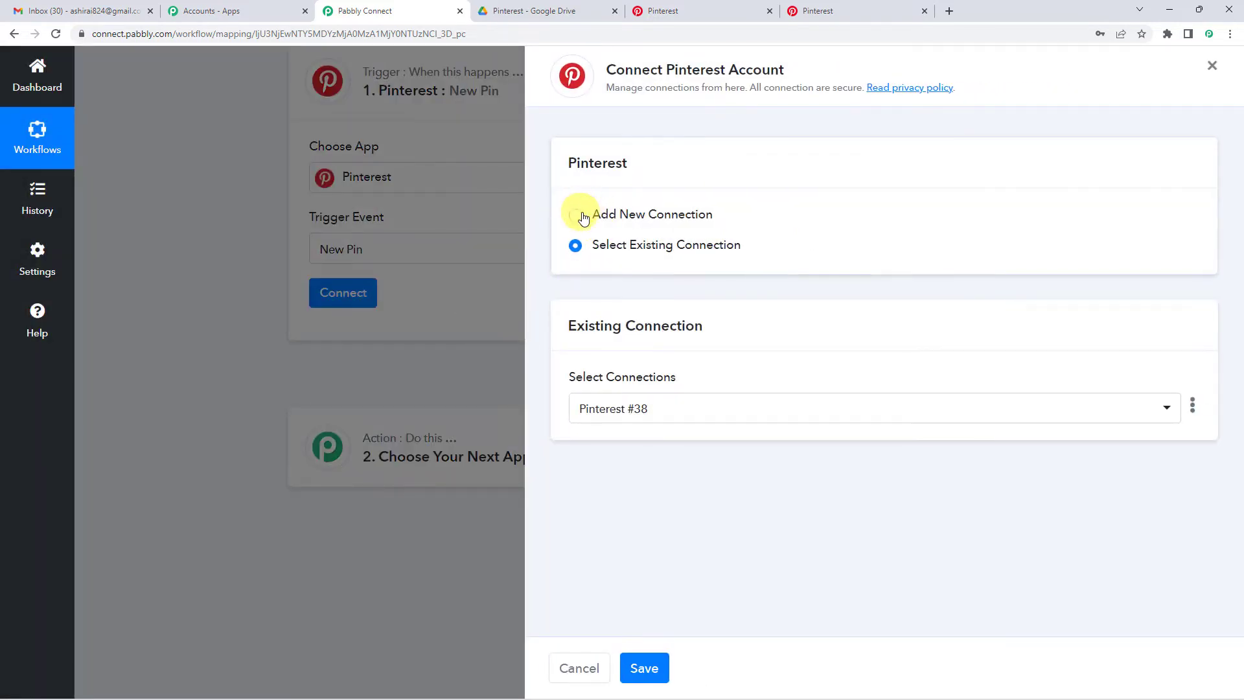
{"action": "left_click", "coordinate": [584, 218]}
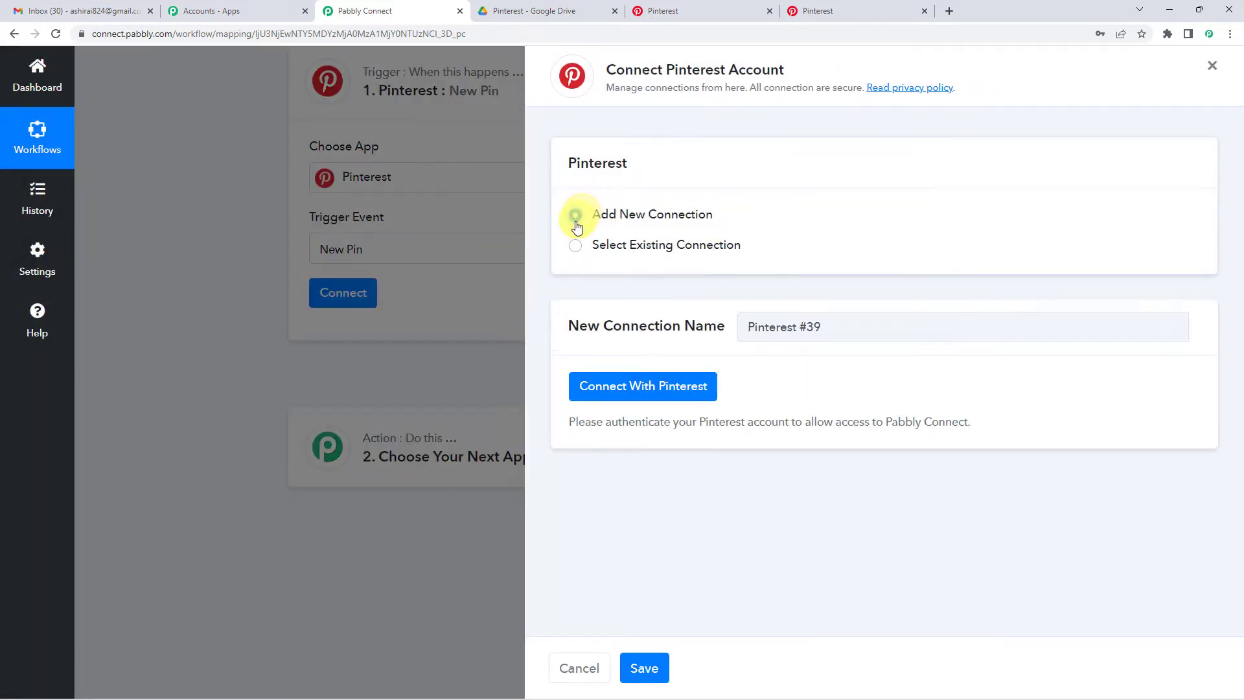
{"action": "left_click", "coordinate": [632, 392]}
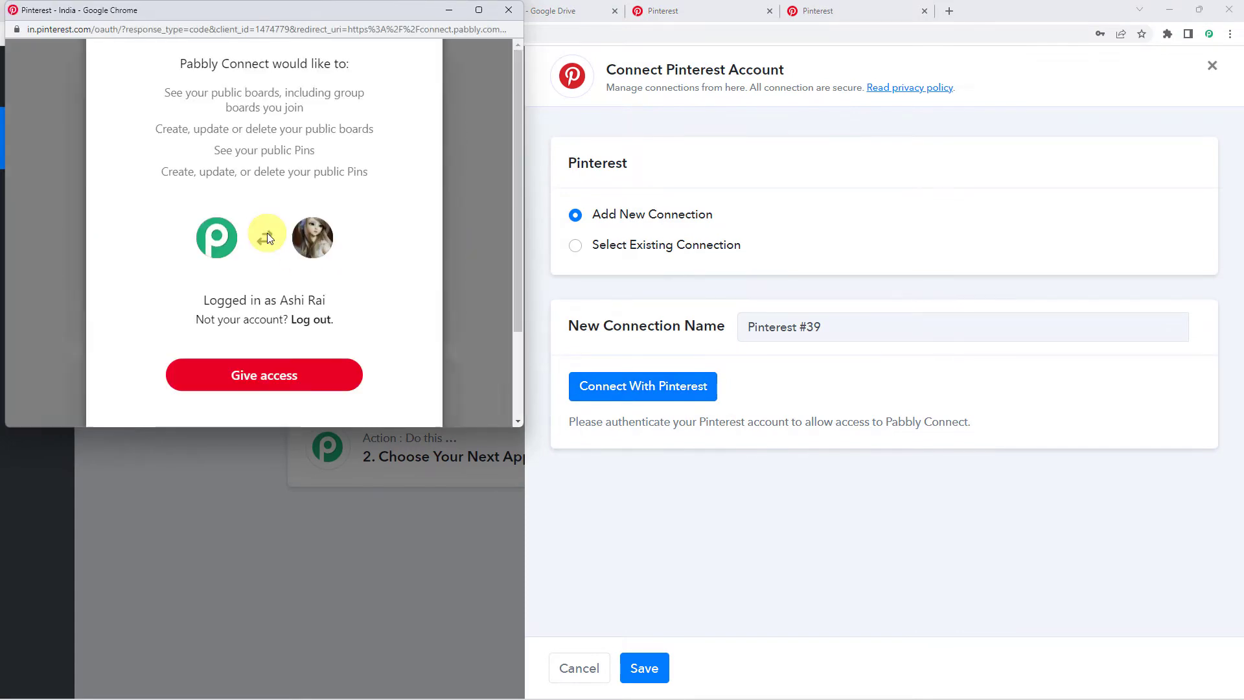
{"action": "scroll", "coordinate": [267, 233], "scroll_direction": "down", "scroll_amount": 1}
{"action": "left_click", "coordinate": [257, 317]}
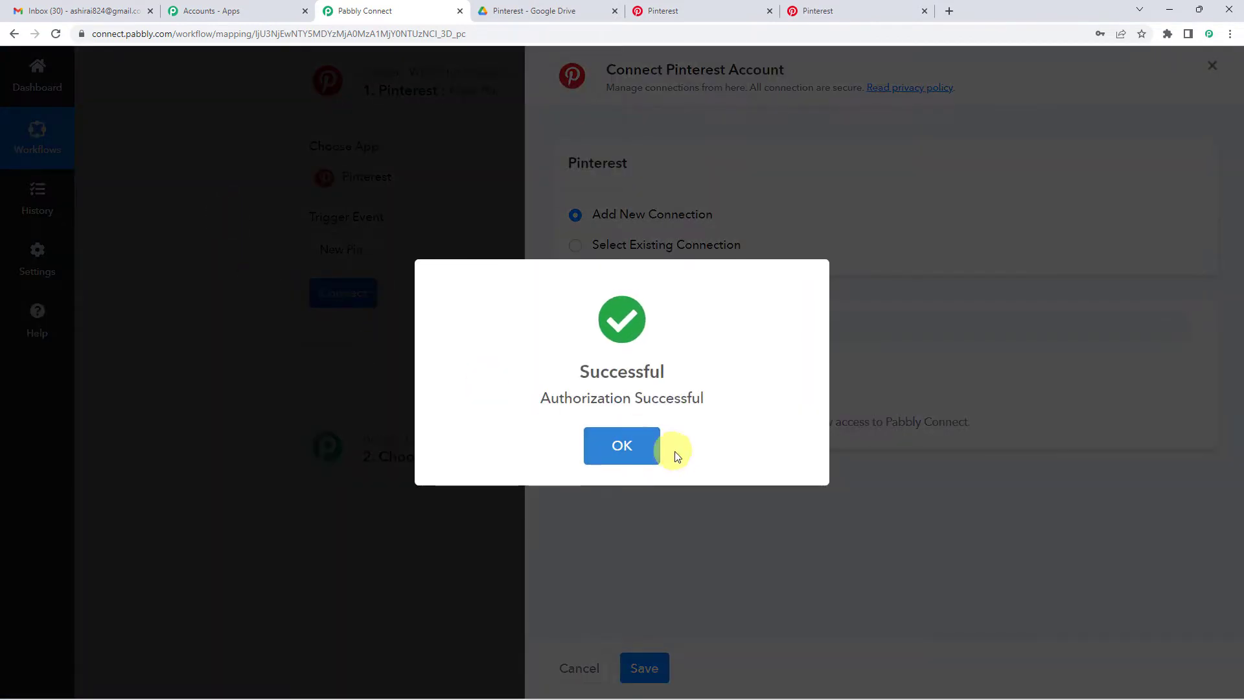
- Dismiss the connection message and keep 'Pabbly' as the board watched for new pins
{"action": "left_click", "coordinate": [650, 447]}
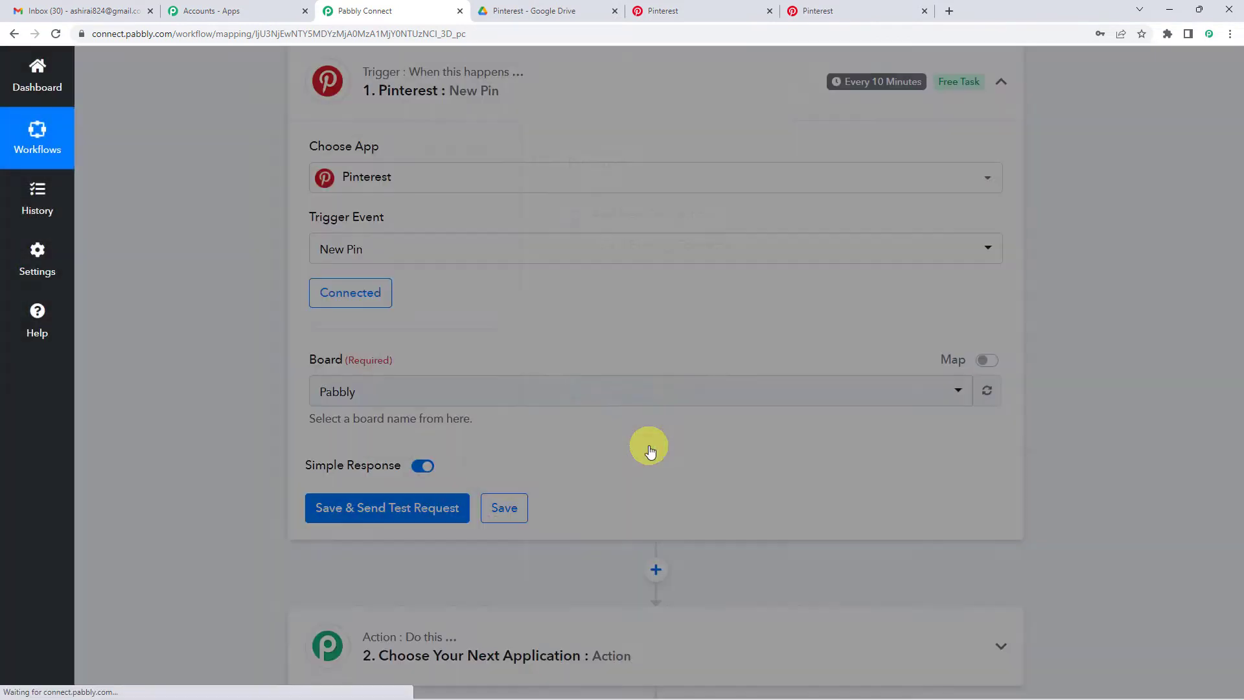
{"action": "scroll", "coordinate": [525, 395], "scroll_direction": "down", "scroll_amount": 3}
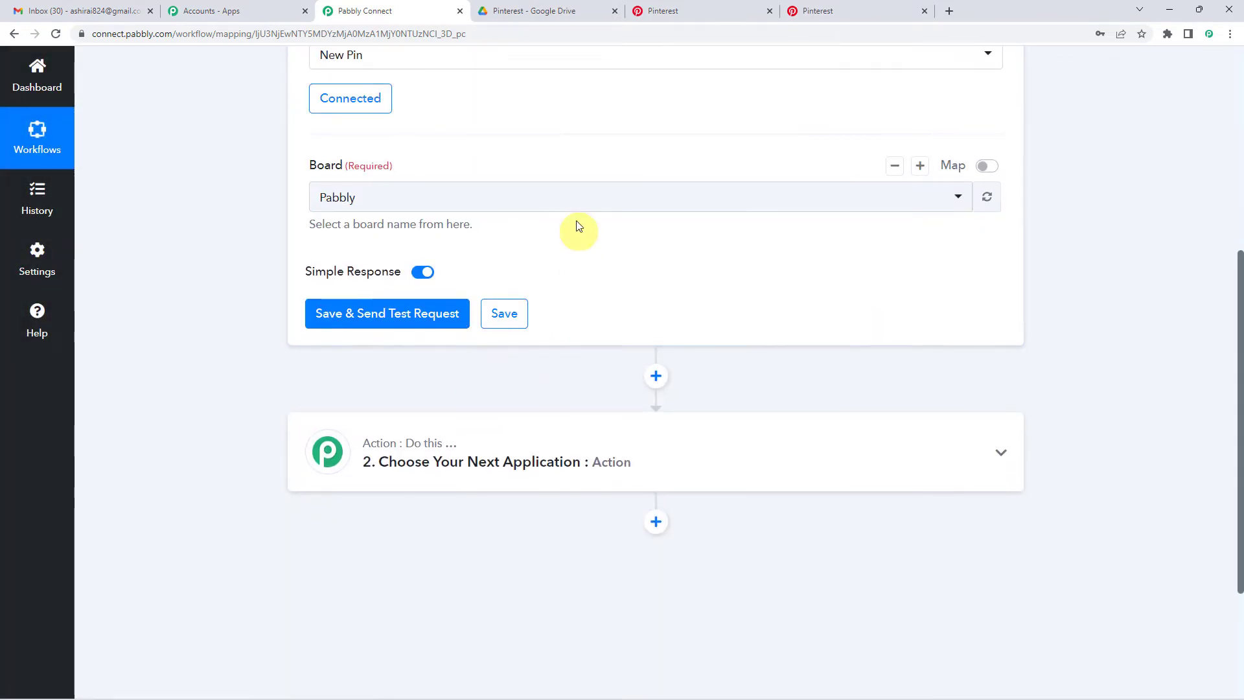
{"action": "left_click", "coordinate": [570, 203]}
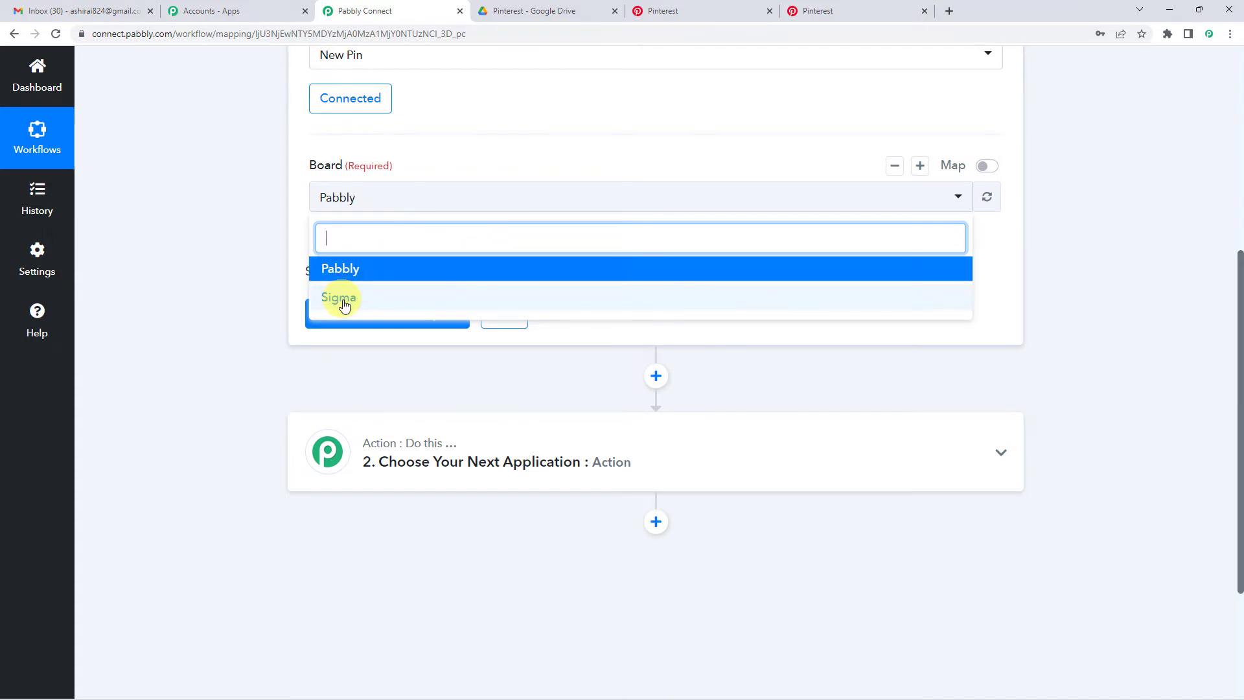
{"action": "left_click", "coordinate": [298, 236]}
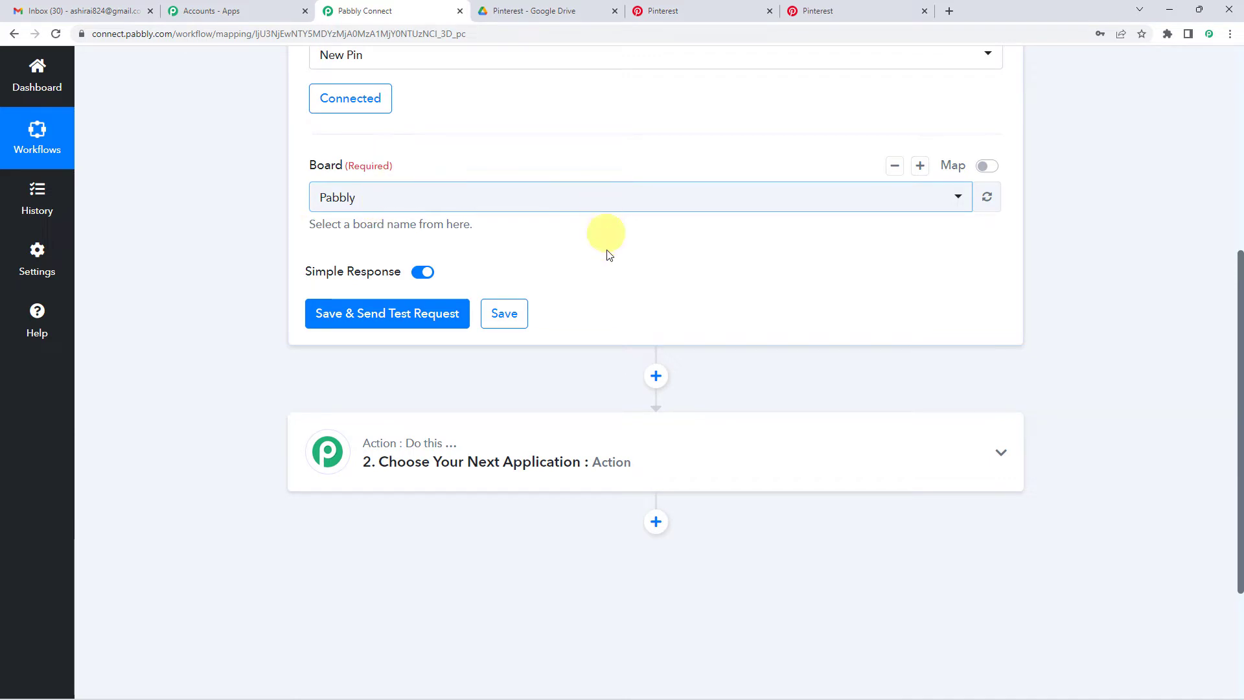
{"action": "left_click", "coordinate": [430, 202]}
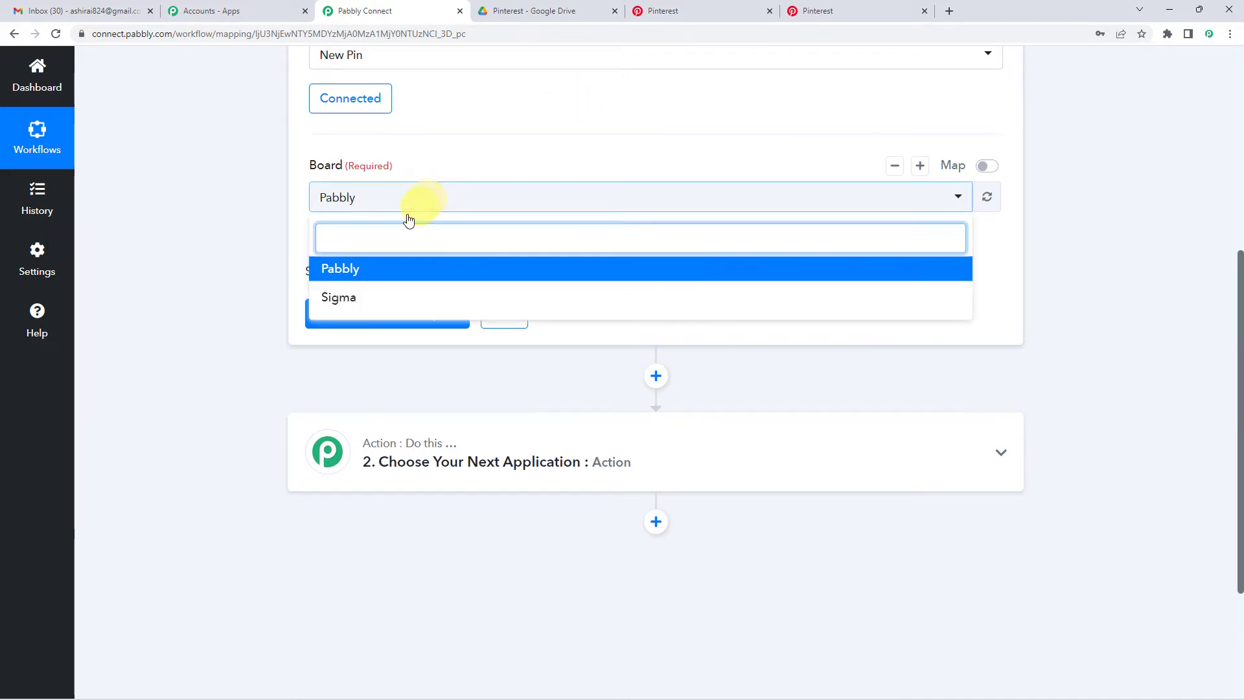
{"action": "left_click", "coordinate": [345, 268]}
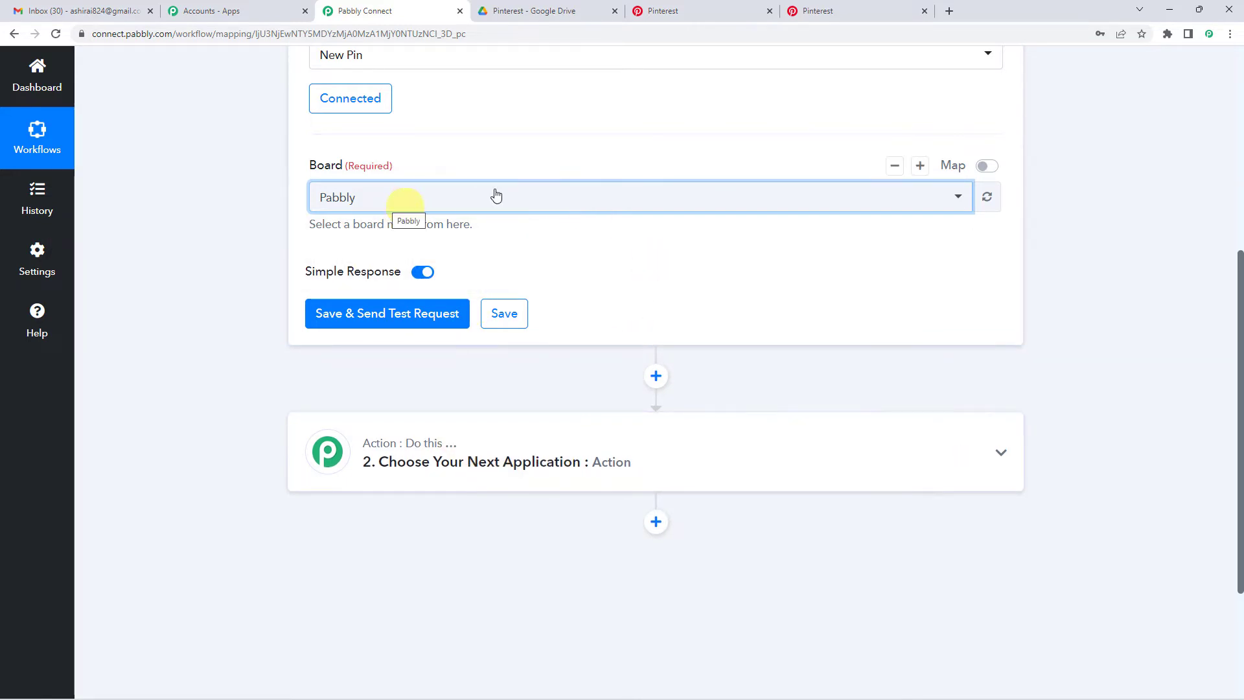
{"action": "scroll", "coordinate": [655, 252], "scroll_direction": "up", "scroll_amount": 1}
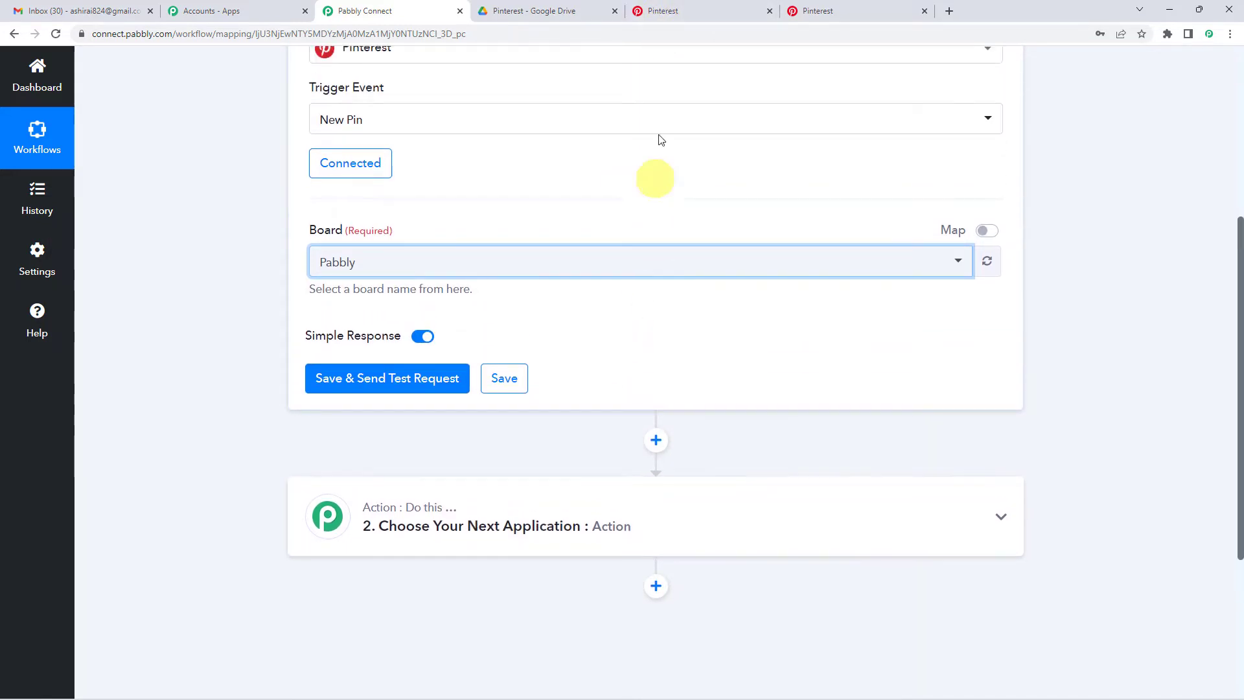
- Save the birthday cake pin from the Pinterest home feed to the 'Pabbly' board
{"action": "left_click", "coordinate": [659, 13]}
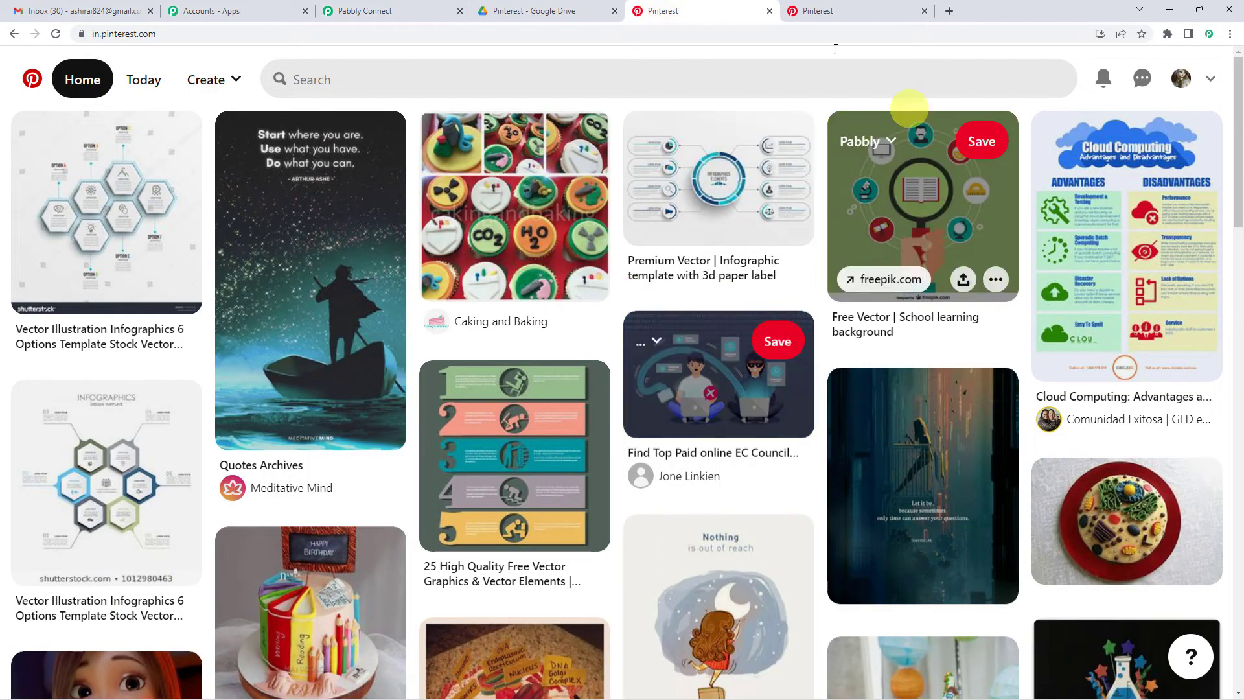
{"action": "scroll", "coordinate": [363, 260], "scroll_direction": "down", "scroll_amount": 3}
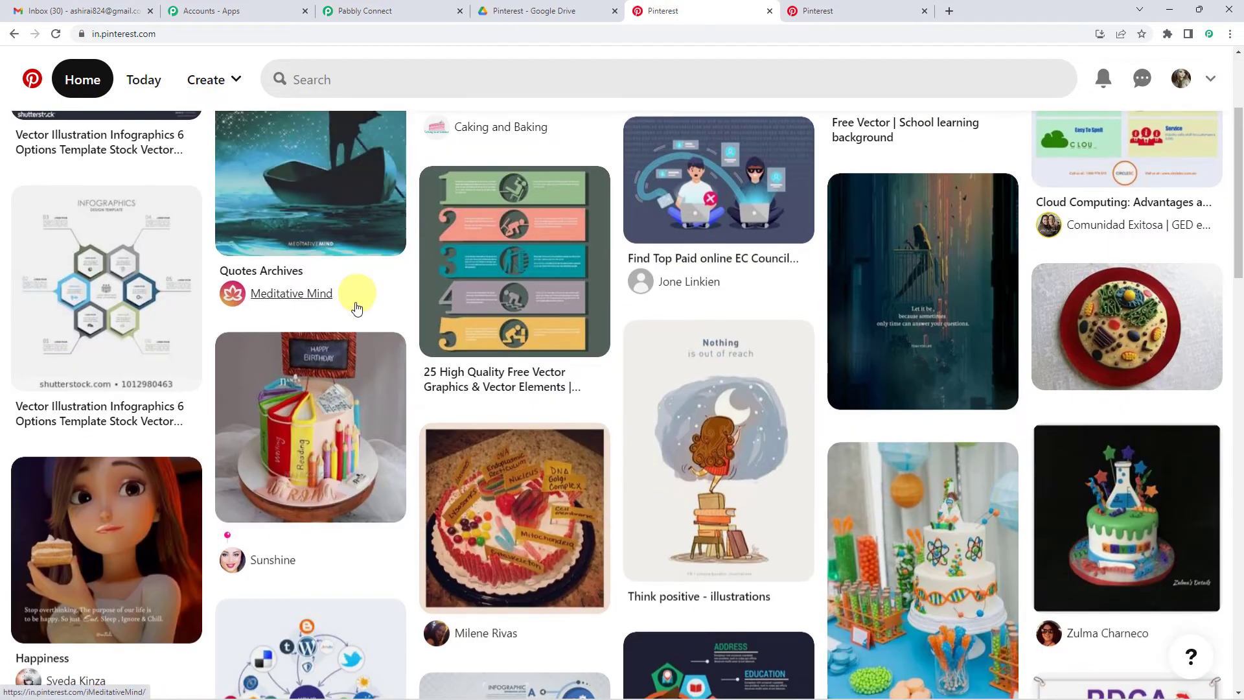
{"action": "scroll", "coordinate": [551, 304], "scroll_direction": "down", "scroll_amount": 5}
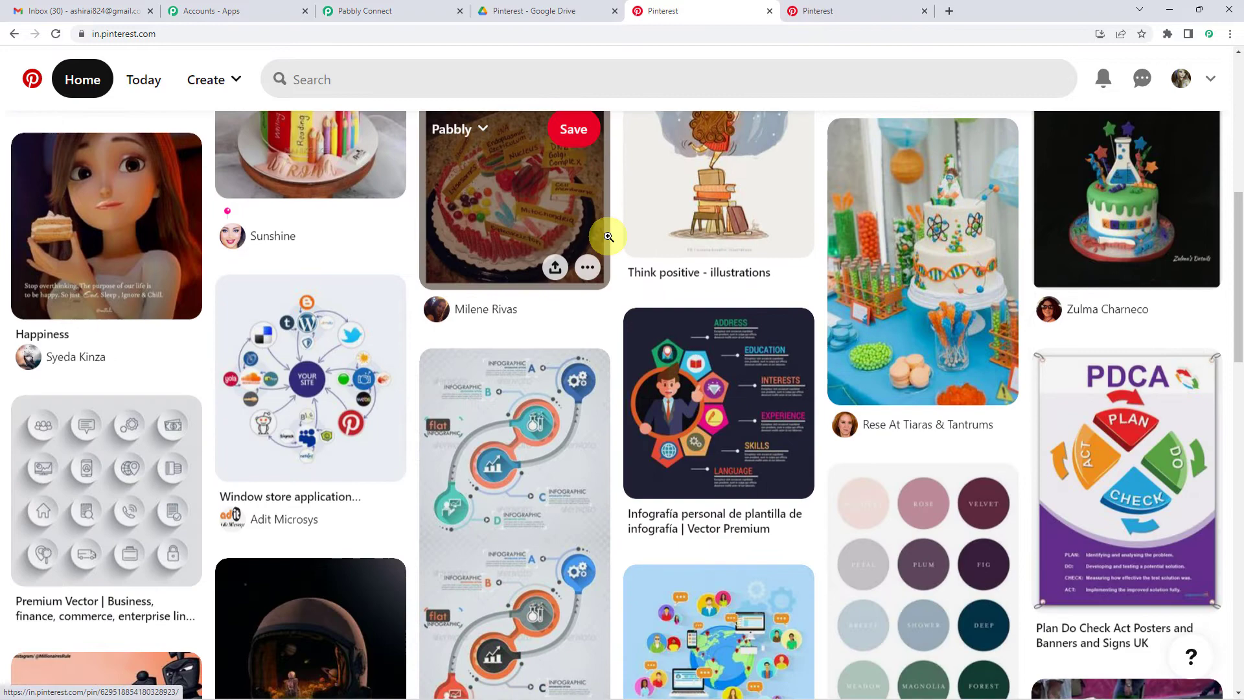
{"action": "scroll", "coordinate": [531, 415], "scroll_direction": "up", "scroll_amount": 3}
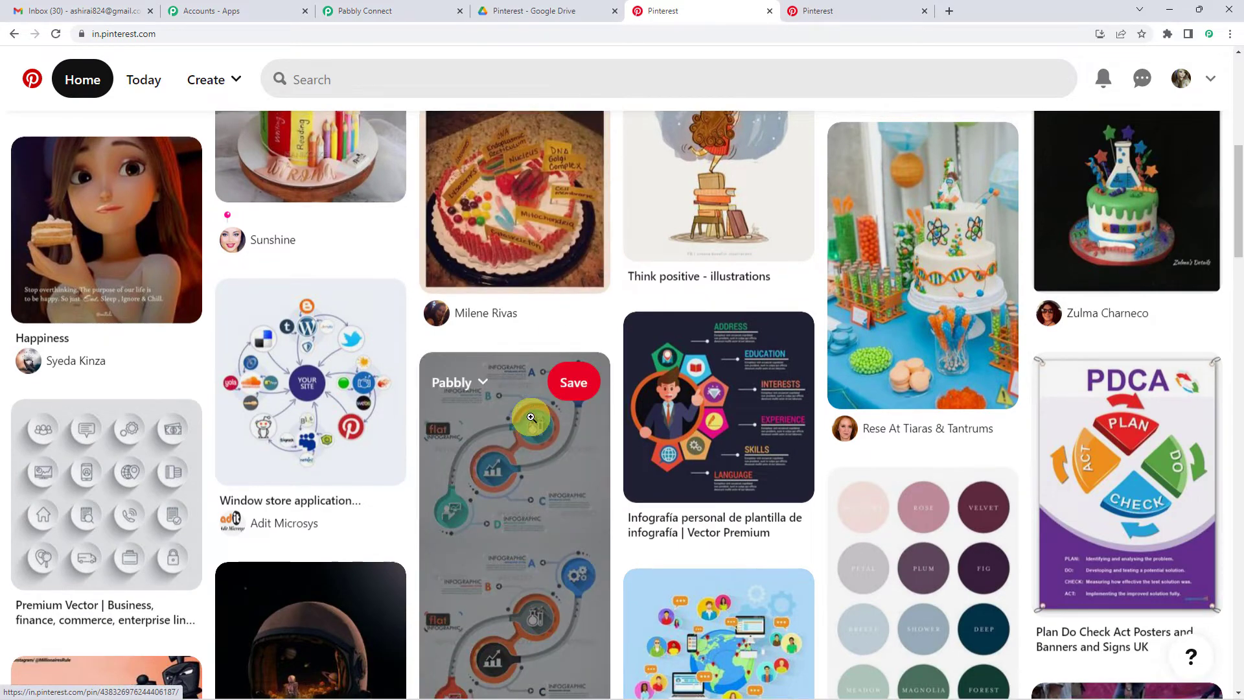
{"action": "scroll", "coordinate": [453, 389], "scroll_direction": "up", "scroll_amount": 1}
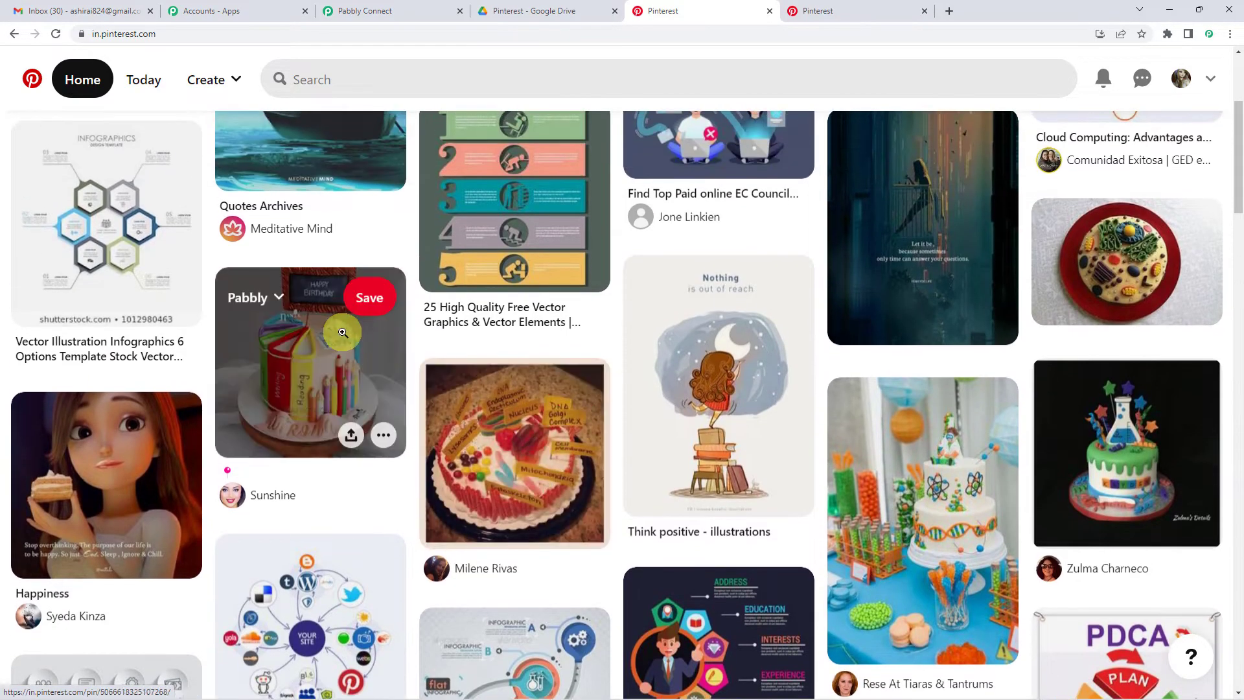
{"action": "left_click", "coordinate": [365, 303]}
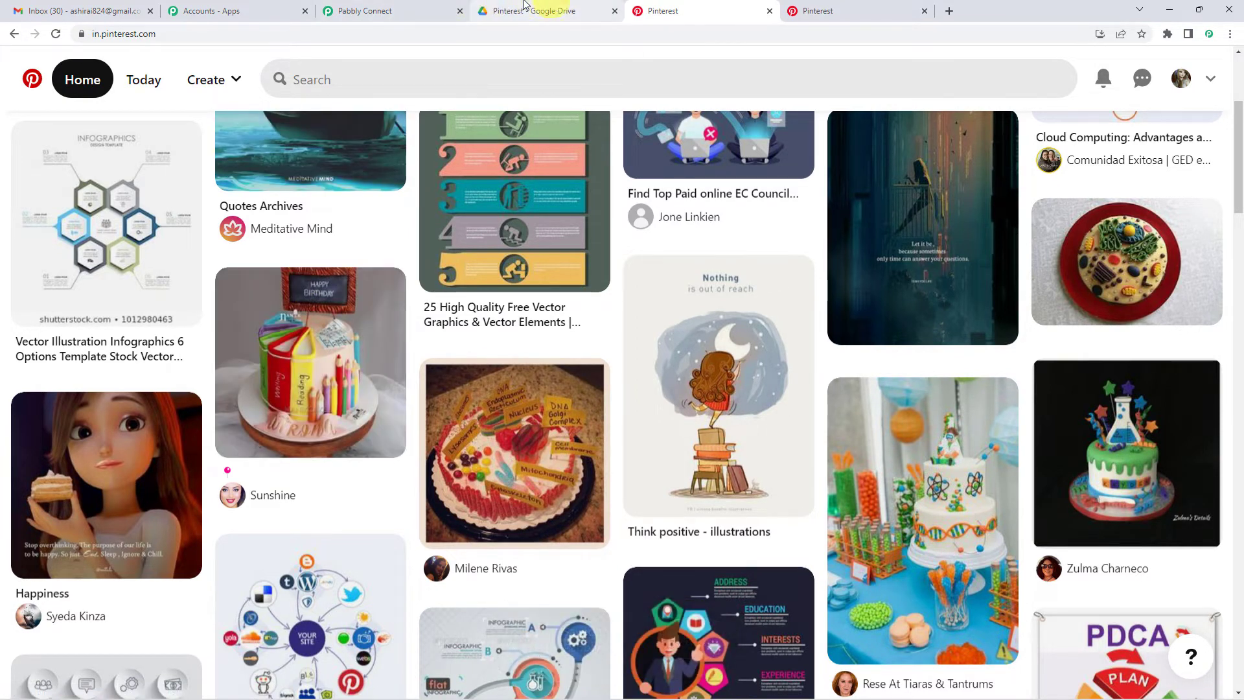
{"action": "left_click", "coordinate": [389, 11]}
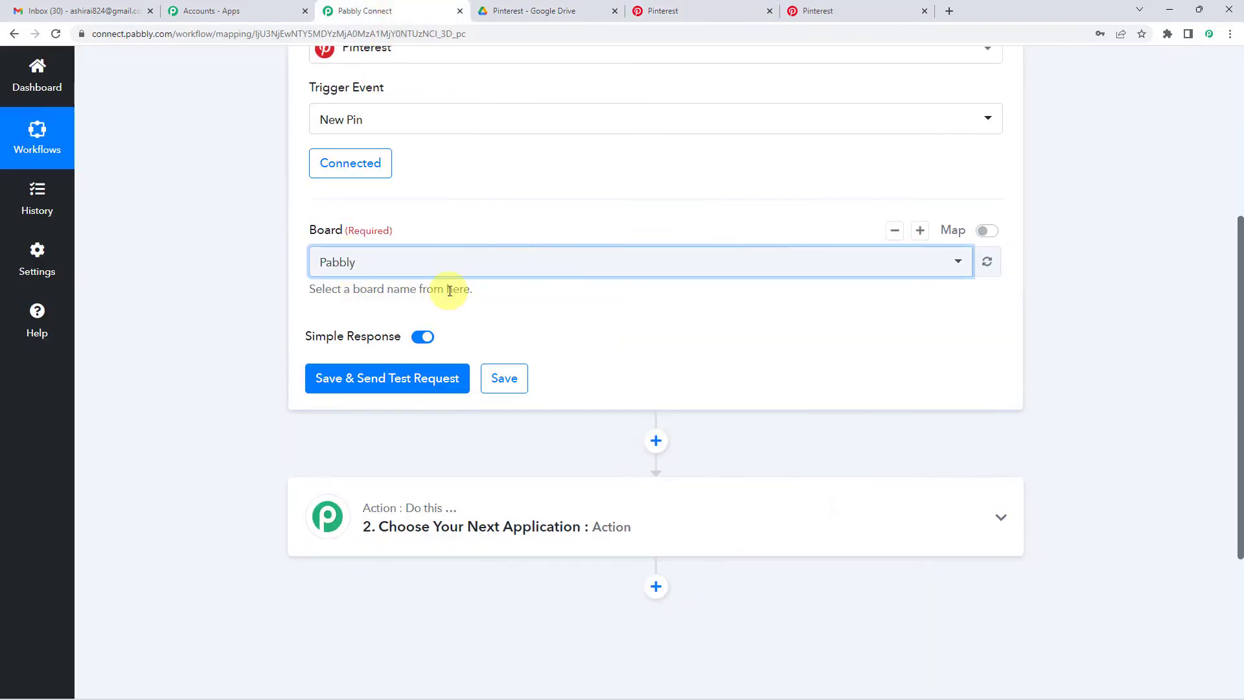
- Save and test the Pinterest trigger, then review the received pin details
{"action": "scroll", "coordinate": [427, 305], "scroll_direction": "down", "scroll_amount": 1}
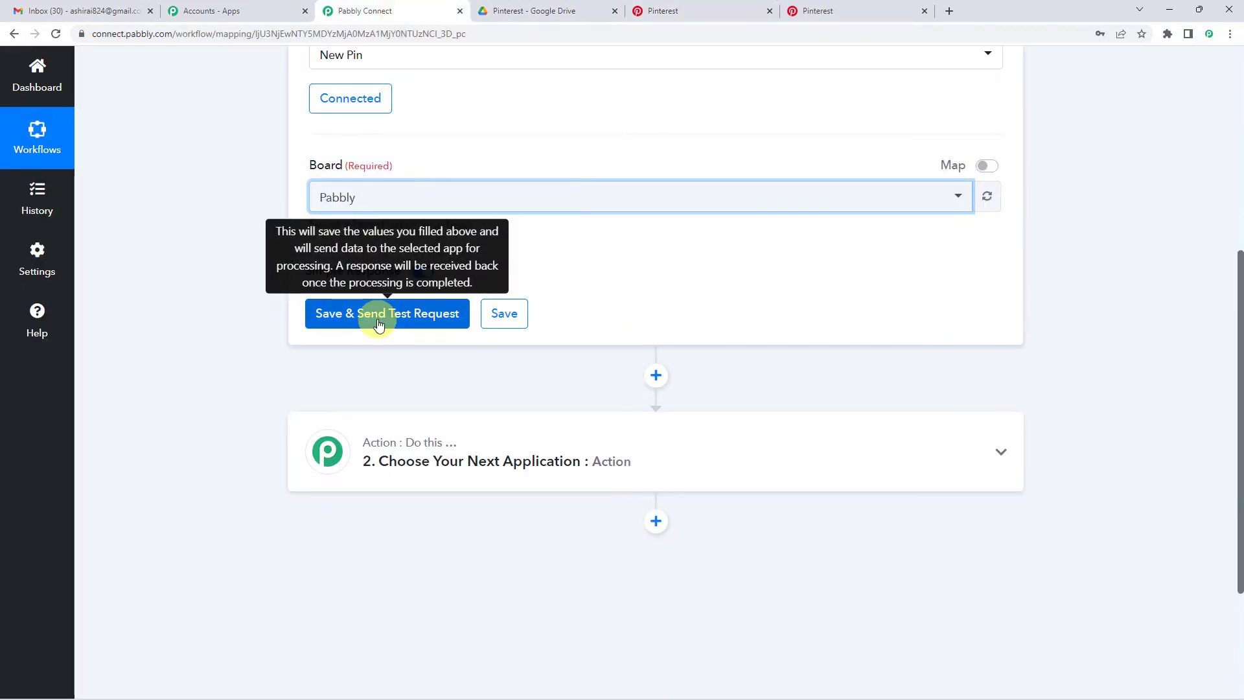
{"action": "left_click", "coordinate": [379, 324]}
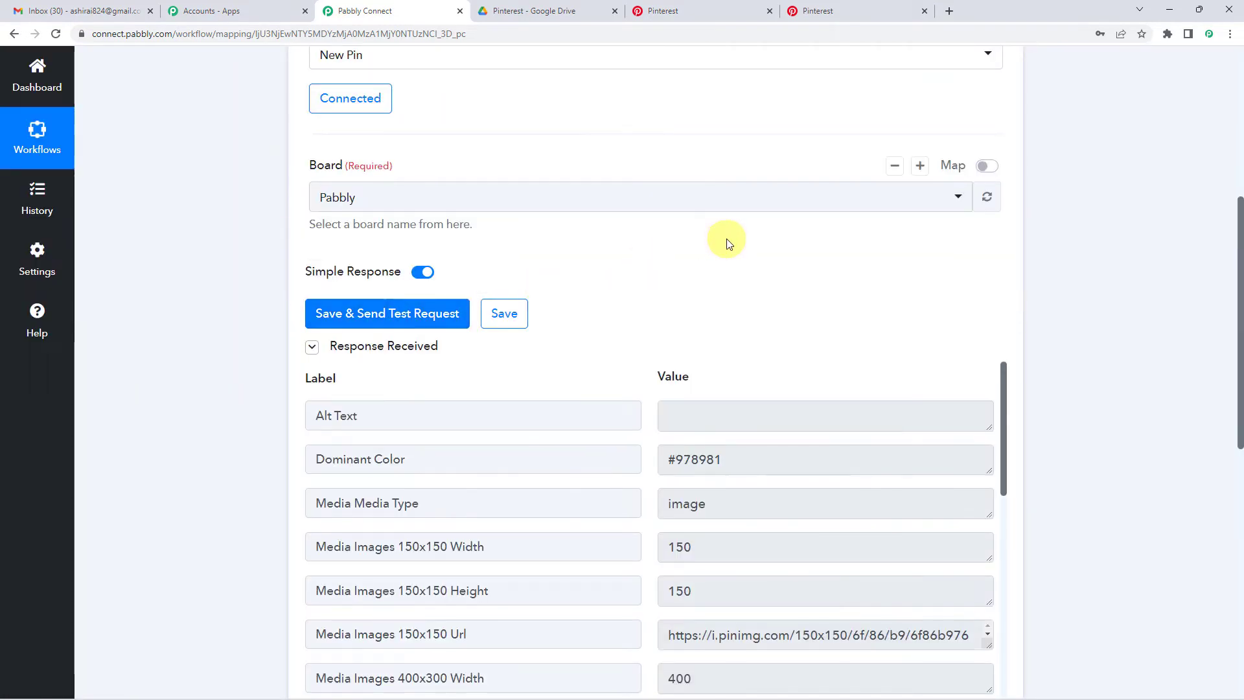
{"action": "scroll", "coordinate": [726, 243], "scroll_direction": "down", "scroll_amount": 2}
{"action": "scroll", "coordinate": [727, 244], "scroll_direction": "down", "scroll_amount": 5}
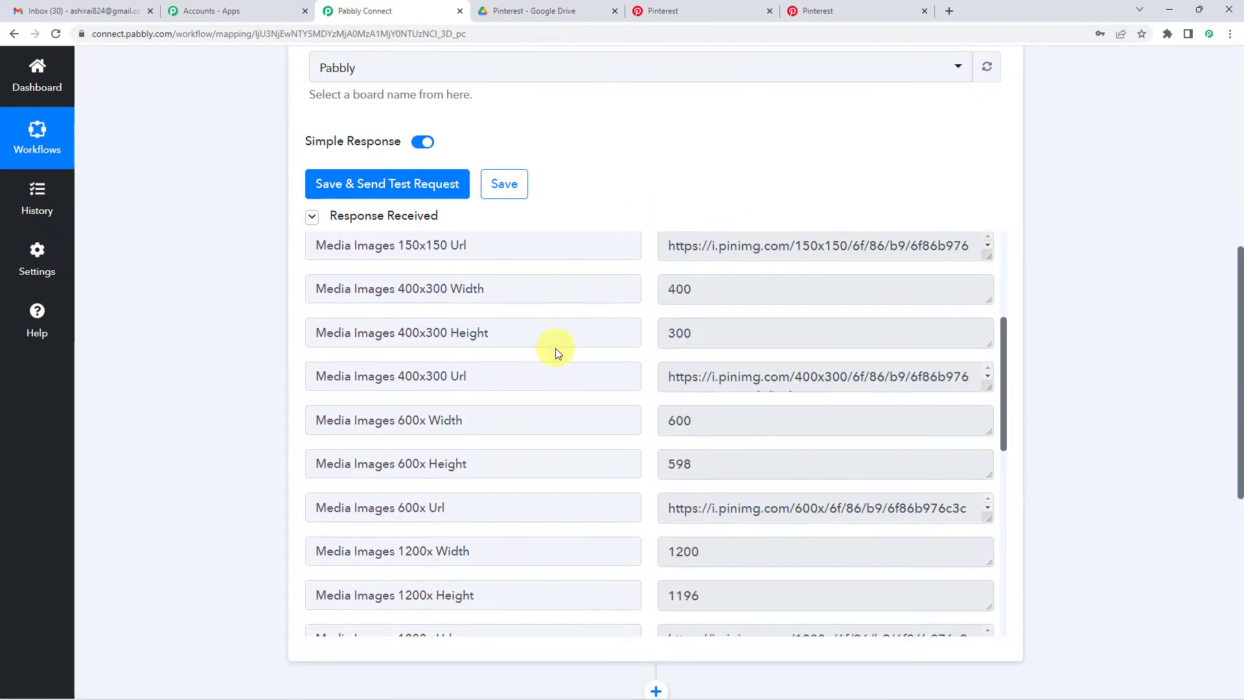
{"action": "scroll", "coordinate": [729, 394], "scroll_direction": "down", "scroll_amount": 7}
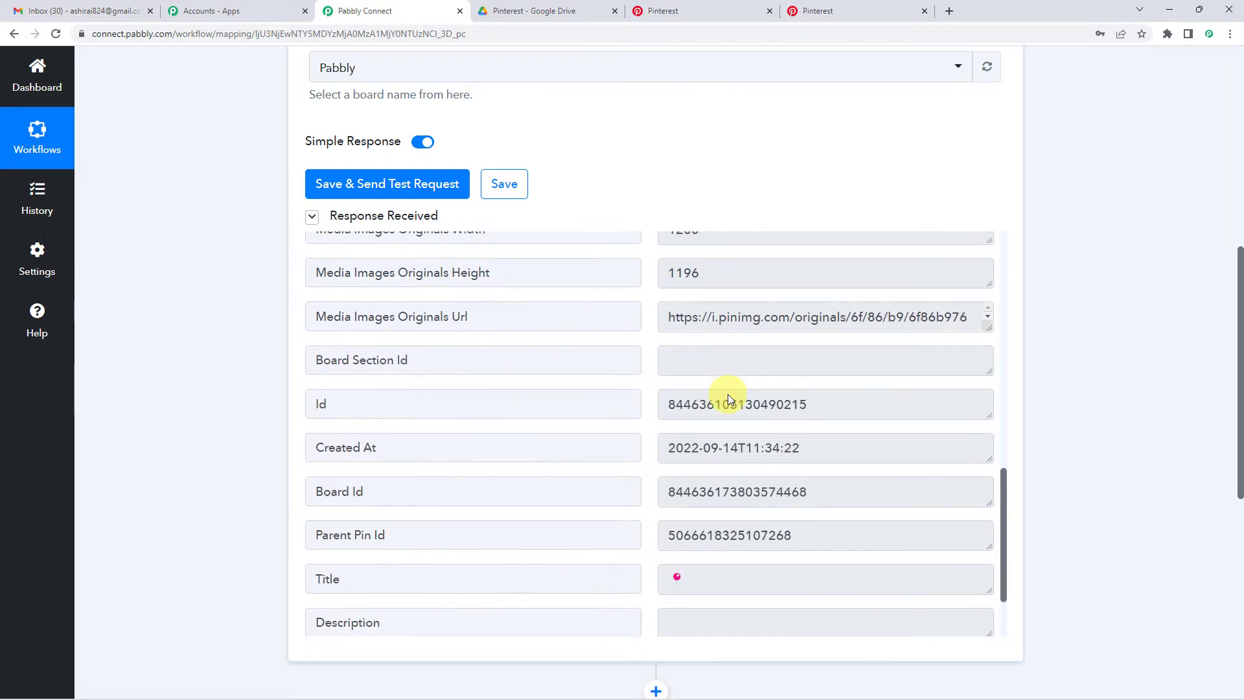
{"action": "scroll", "coordinate": [721, 387], "scroll_direction": "down", "scroll_amount": 1}
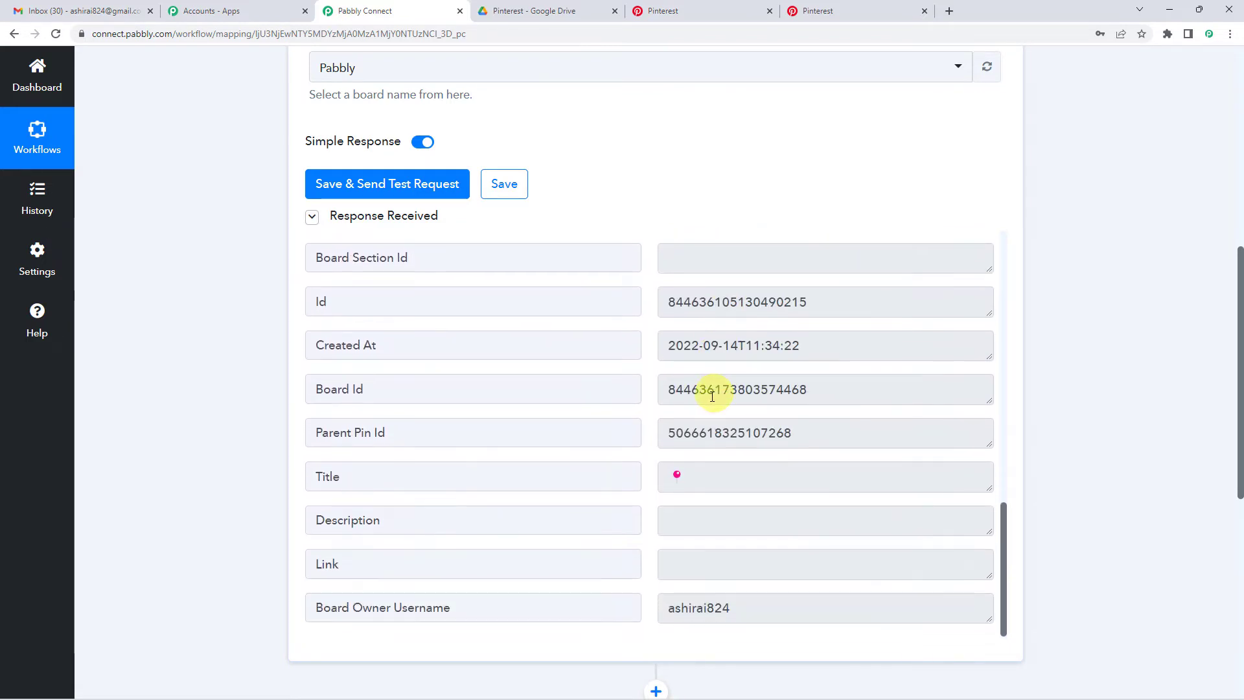
{"action": "double_click", "coordinate": [698, 469]}
{"action": "scroll", "coordinate": [744, 471], "scroll_direction": "down", "scroll_amount": 2}
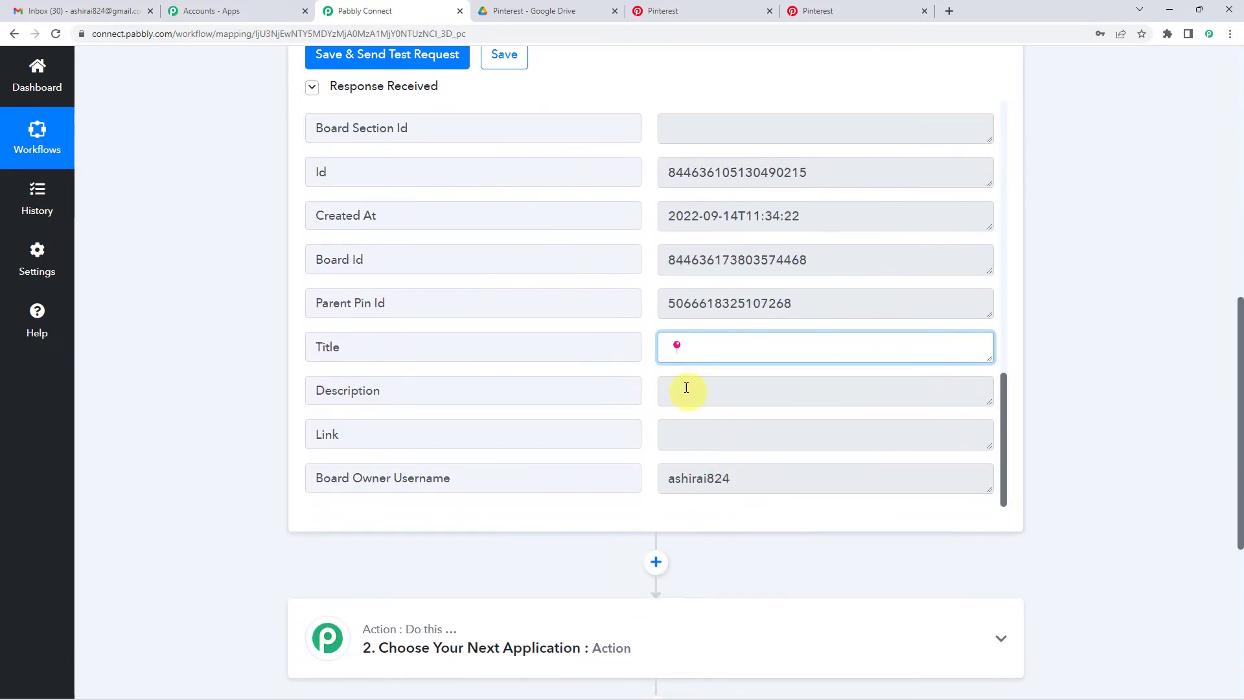
{"action": "scroll", "coordinate": [696, 411], "scroll_direction": "up", "scroll_amount": 2}
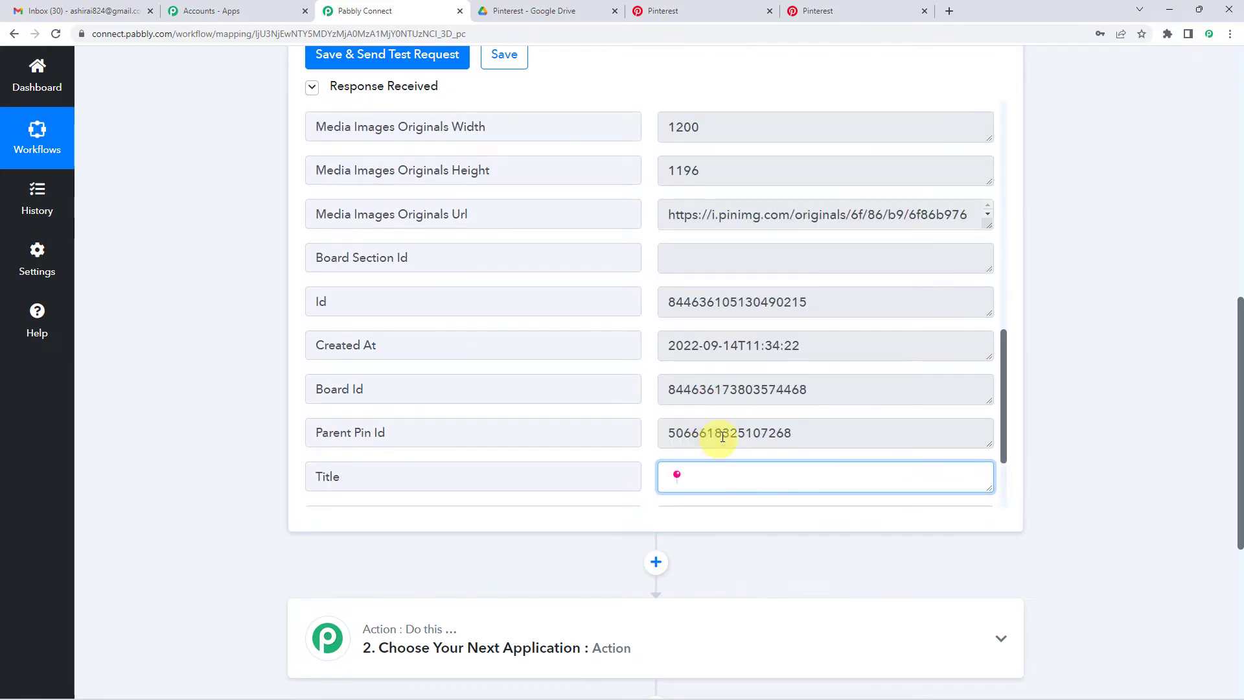
{"action": "scroll", "coordinate": [723, 436], "scroll_direction": "up", "scroll_amount": 1}
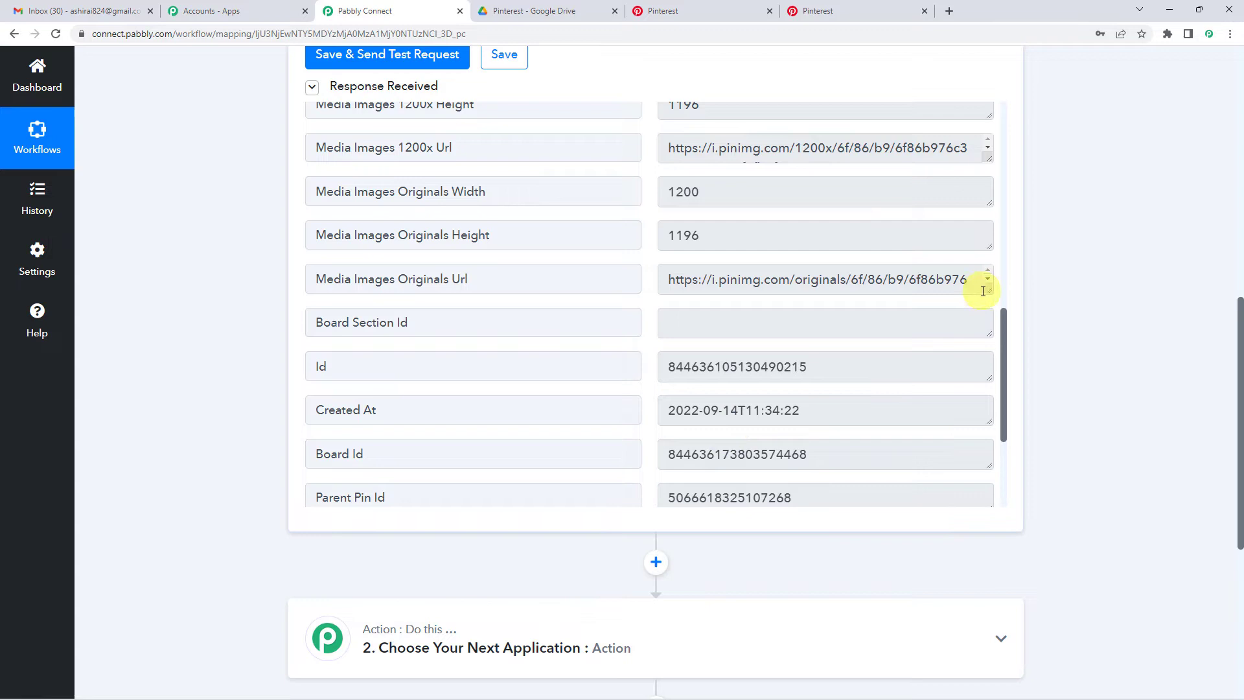
- Copy the full Media Images Originals Url from the test response
{"action": "left_click_drag", "start_coordinate": [983, 291], "coordinate": [988, 355]}
{"action": "left_click_drag", "start_coordinate": [837, 306], "coordinate": [660, 277]}
{"action": "right_click", "coordinate": [726, 292]}
{"action": "left_click", "coordinate": [753, 302]}
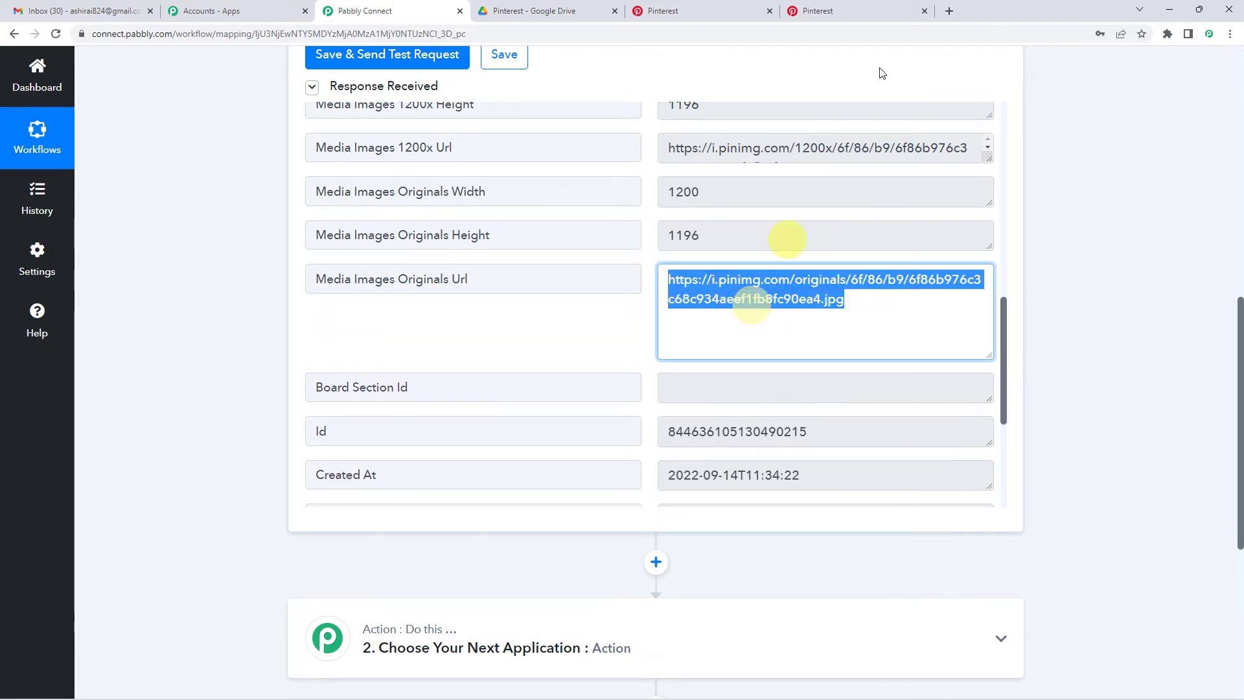
- Load the copied original image URL in a new Chrome tab to view the cake image
{"action": "left_click", "coordinate": [950, 11]}
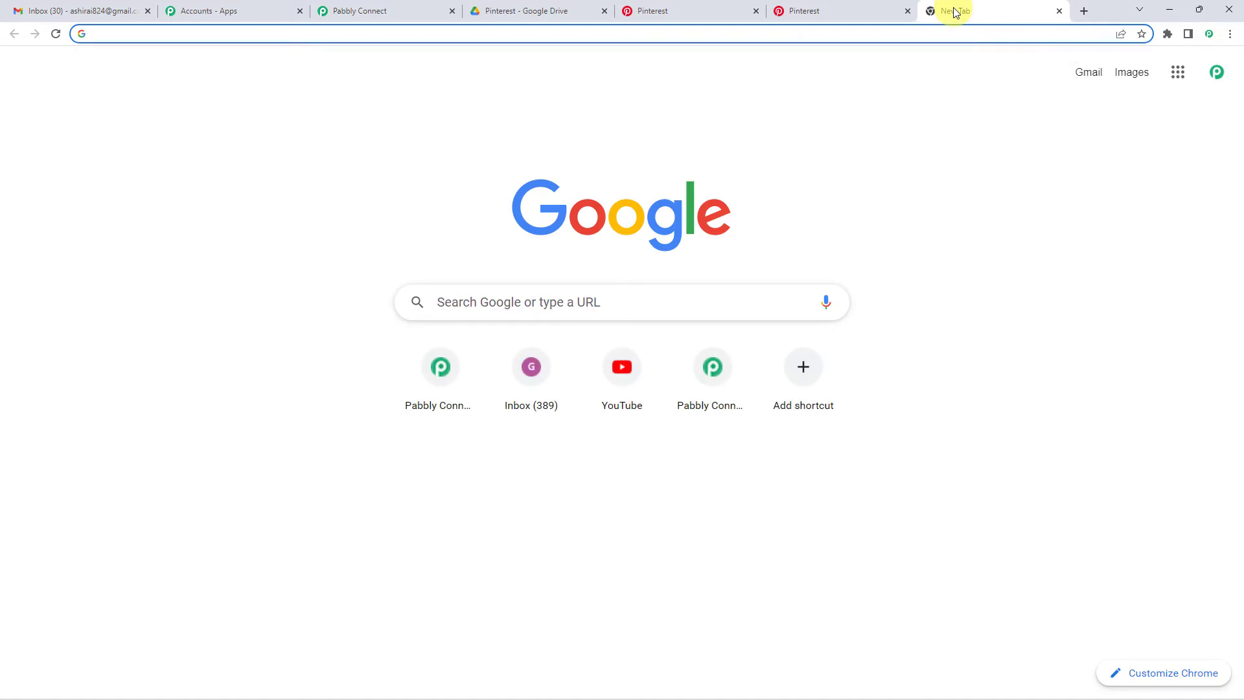
{"action": "key", "text": "ctrl+v"}
{"action": "key", "text": "Return"}
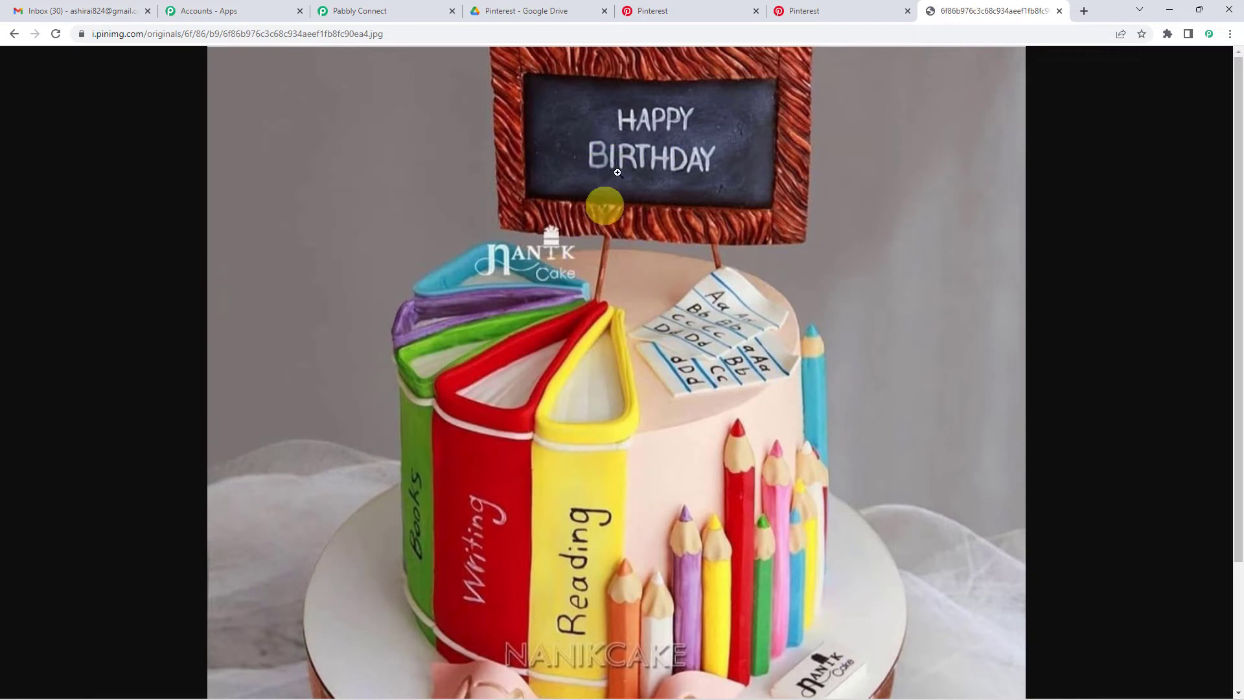
- Back in the workflow, expand the second step's 'Choose Your Next Application' panel
{"action": "left_click", "coordinate": [383, 10]}
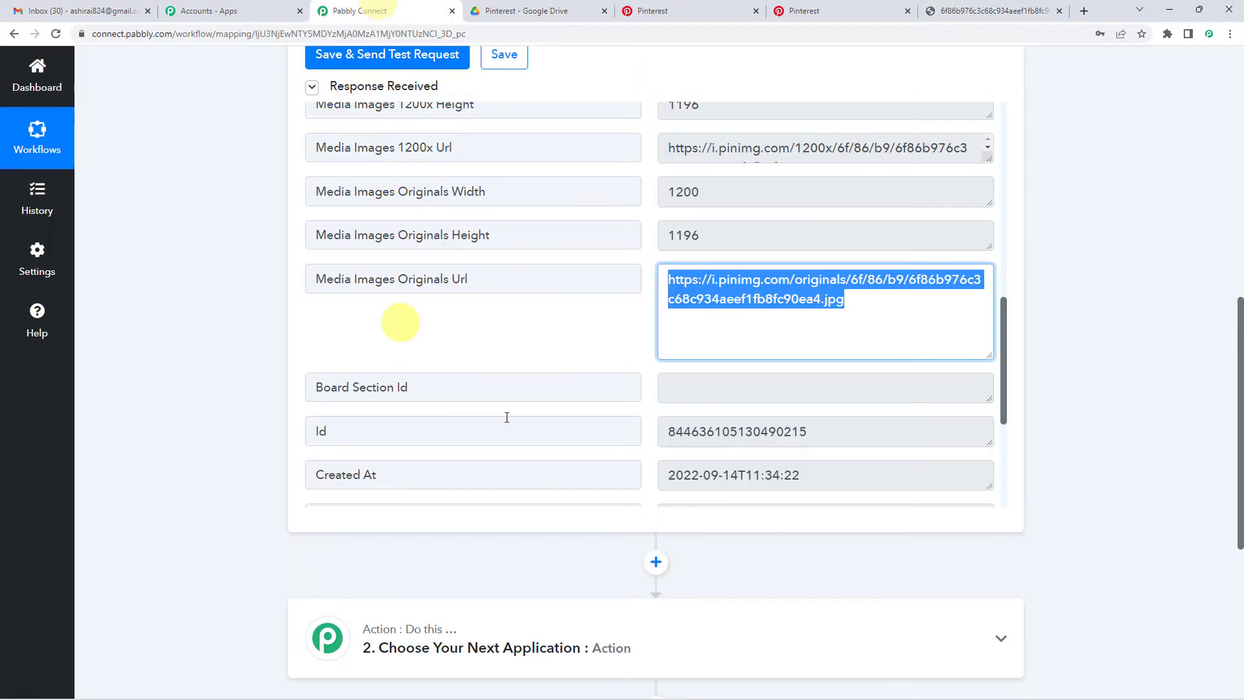
{"action": "scroll", "coordinate": [187, 359], "scroll_direction": "up", "scroll_amount": 8}
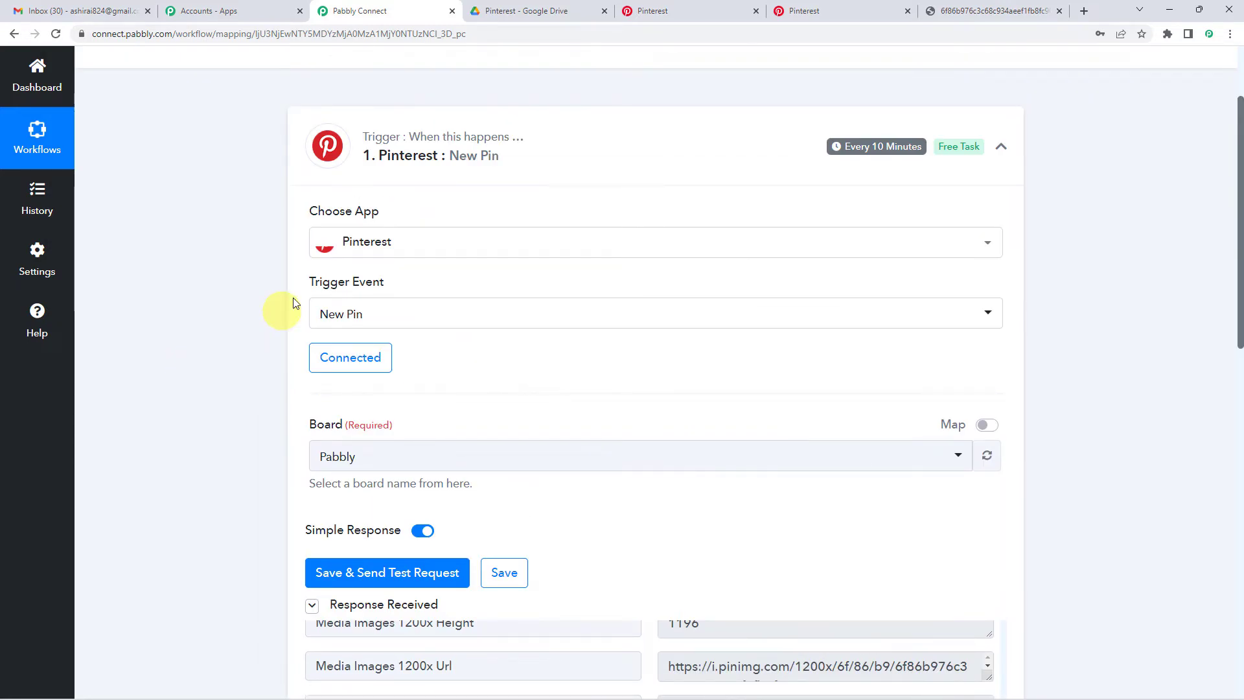
{"action": "scroll", "coordinate": [177, 390], "scroll_direction": "down", "scroll_amount": 1}
{"action": "scroll", "coordinate": [178, 390], "scroll_direction": "down", "scroll_amount": 7}
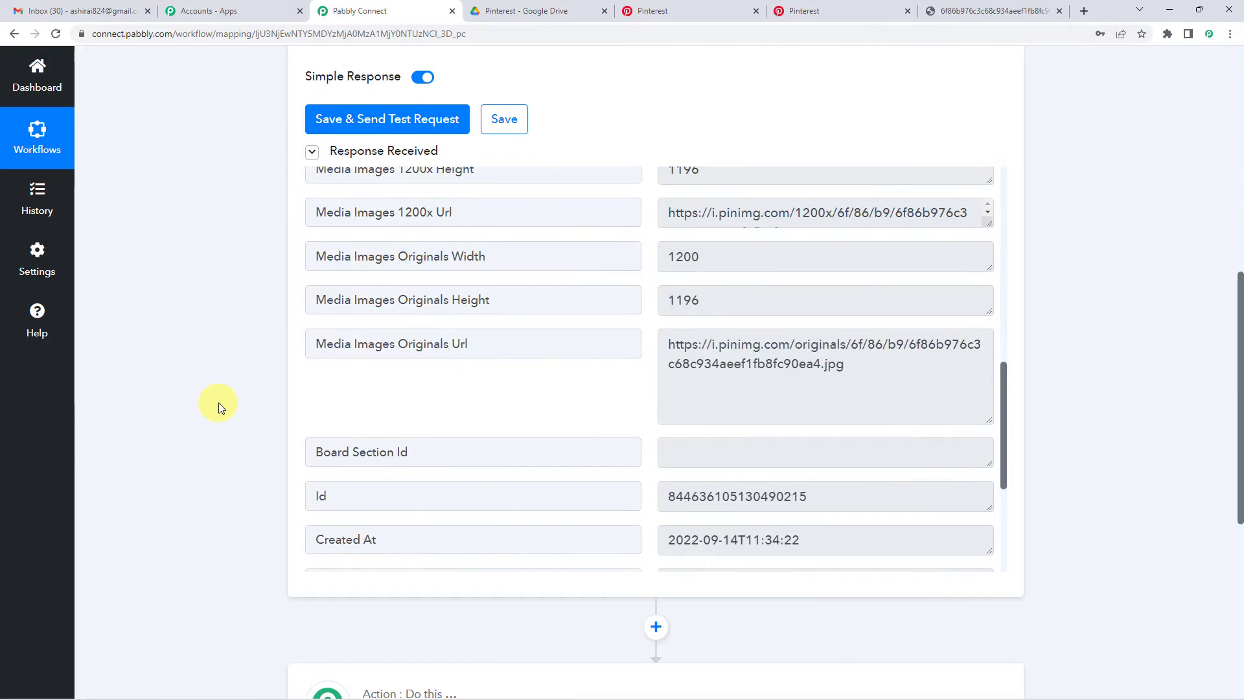
{"action": "scroll", "coordinate": [251, 354], "scroll_direction": "down", "scroll_amount": 1}
{"action": "scroll", "coordinate": [252, 355], "scroll_direction": "down", "scroll_amount": 5}
{"action": "left_click", "coordinate": [437, 322]}
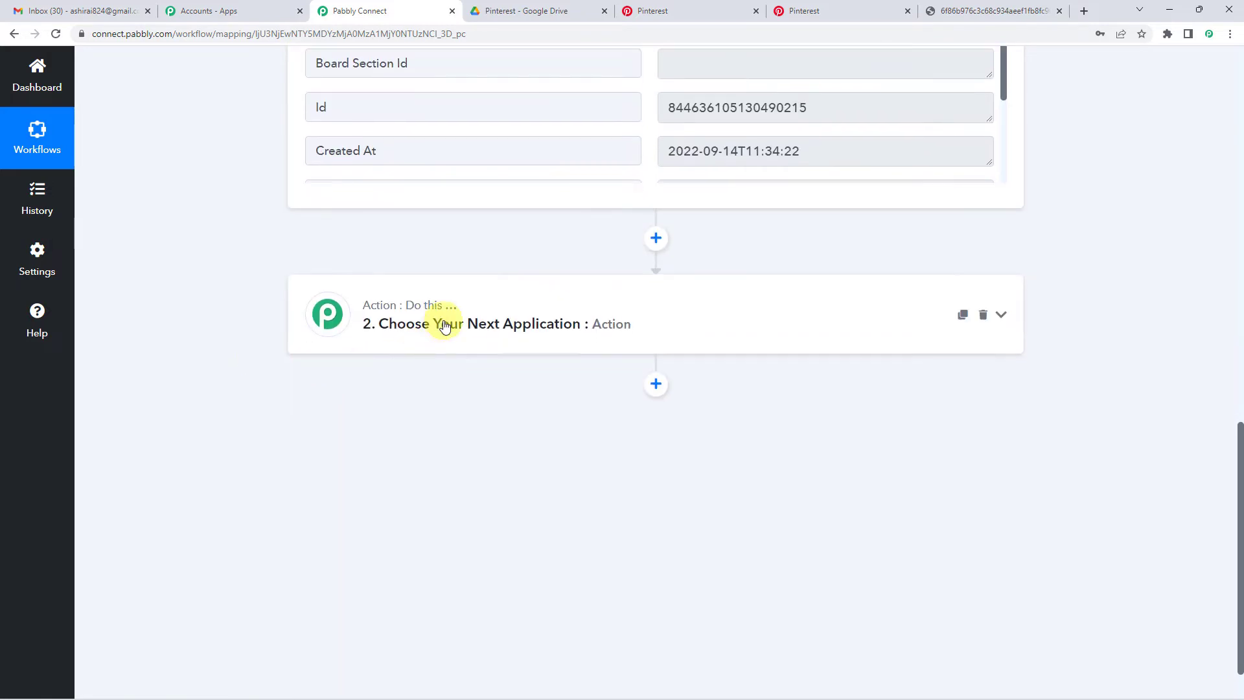
- Set the action app to Google Drive with the Upload a File event
{"action": "left_click", "coordinate": [378, 411]}
{"action": "type", "text": "g"}
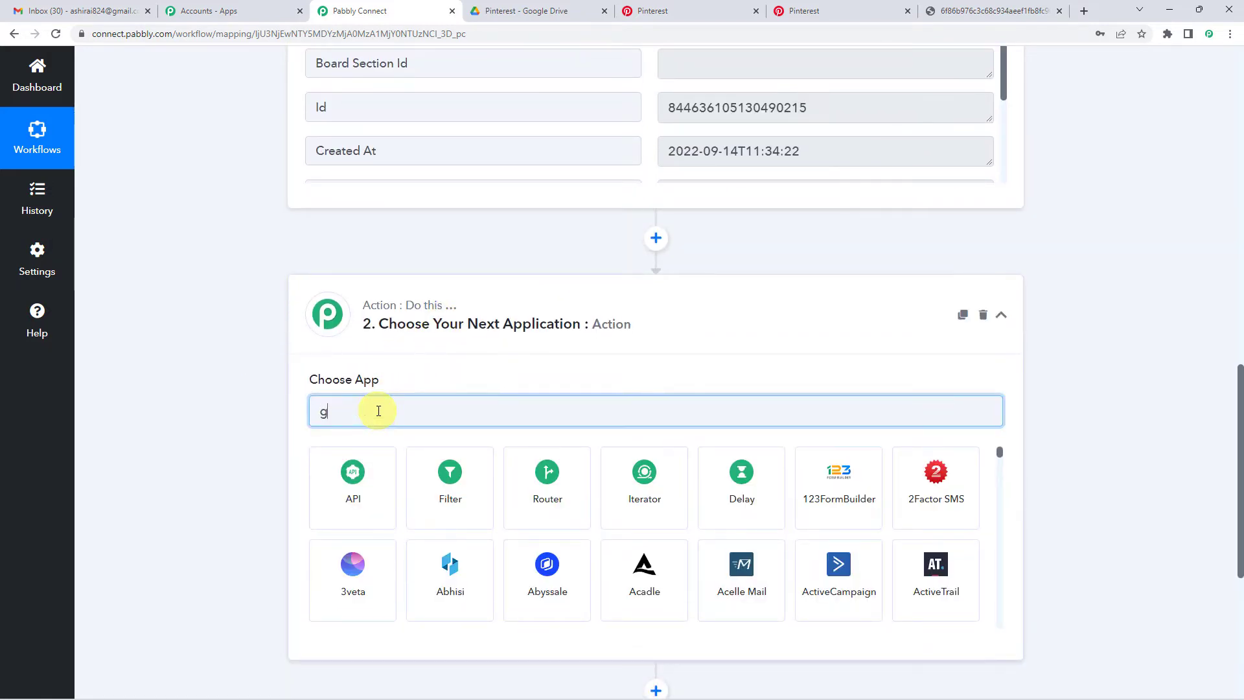
{"action": "type", "text": "oog"}
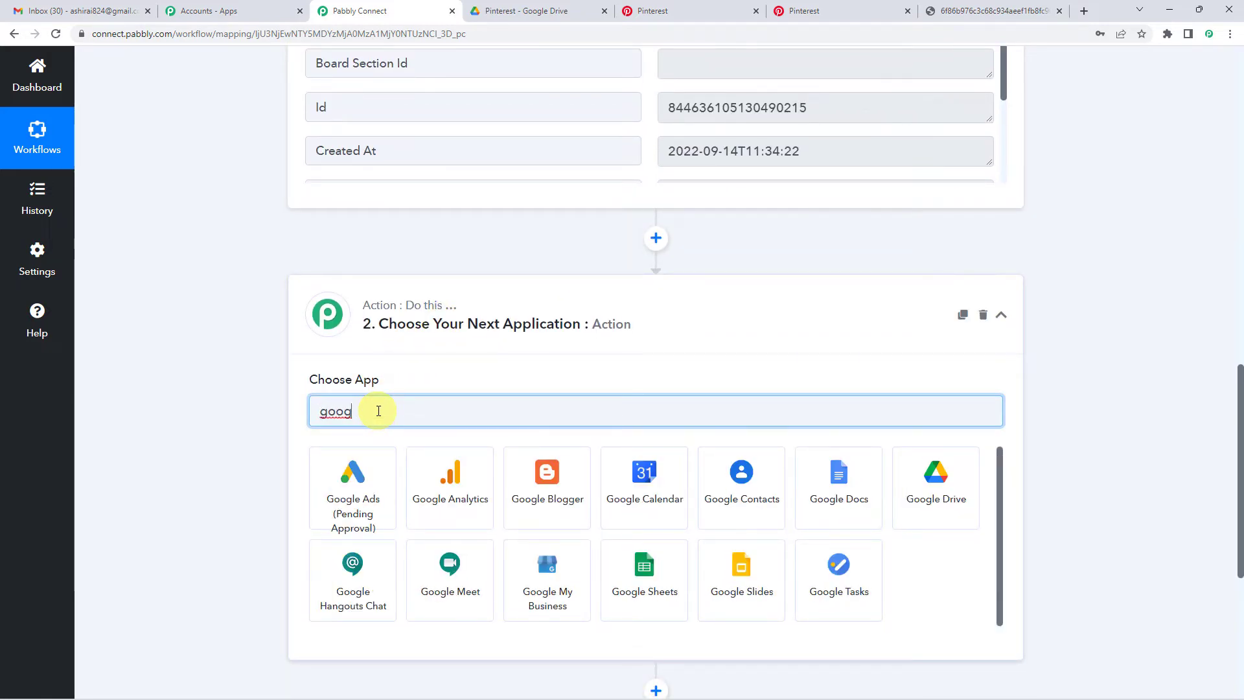
{"action": "left_click", "coordinate": [919, 504]}
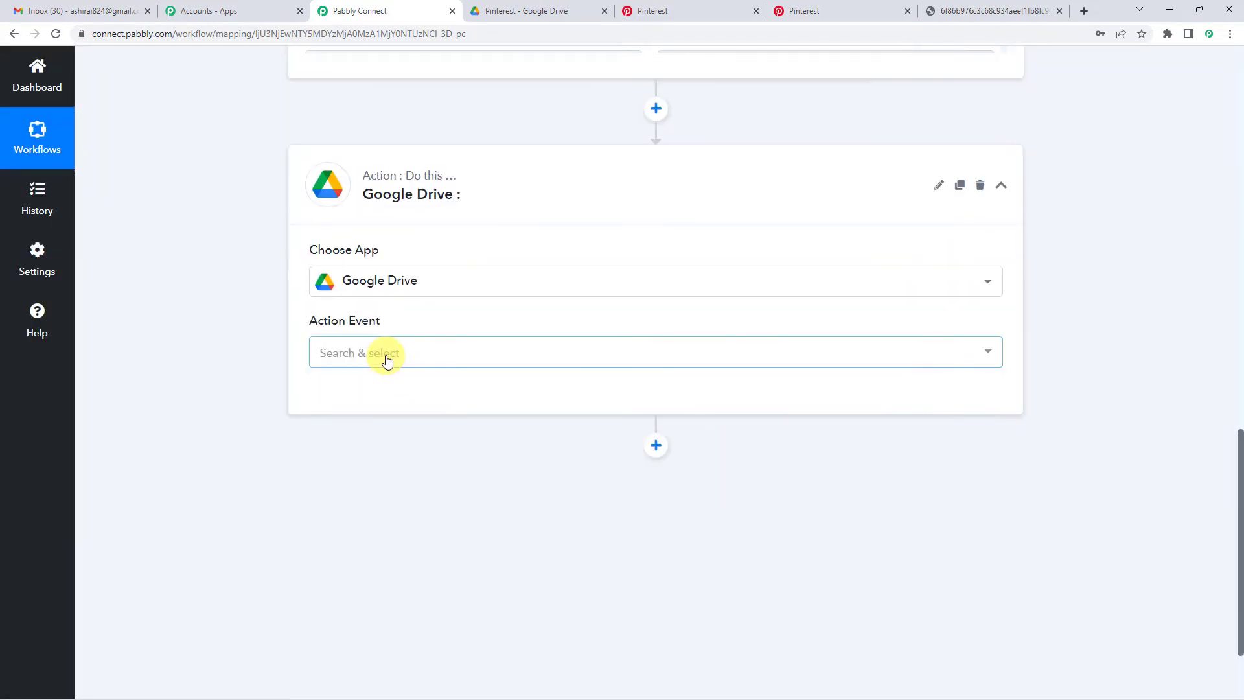
{"action": "left_click", "coordinate": [387, 361]}
{"action": "scroll", "coordinate": [417, 500], "scroll_direction": "down", "scroll_amount": 3}
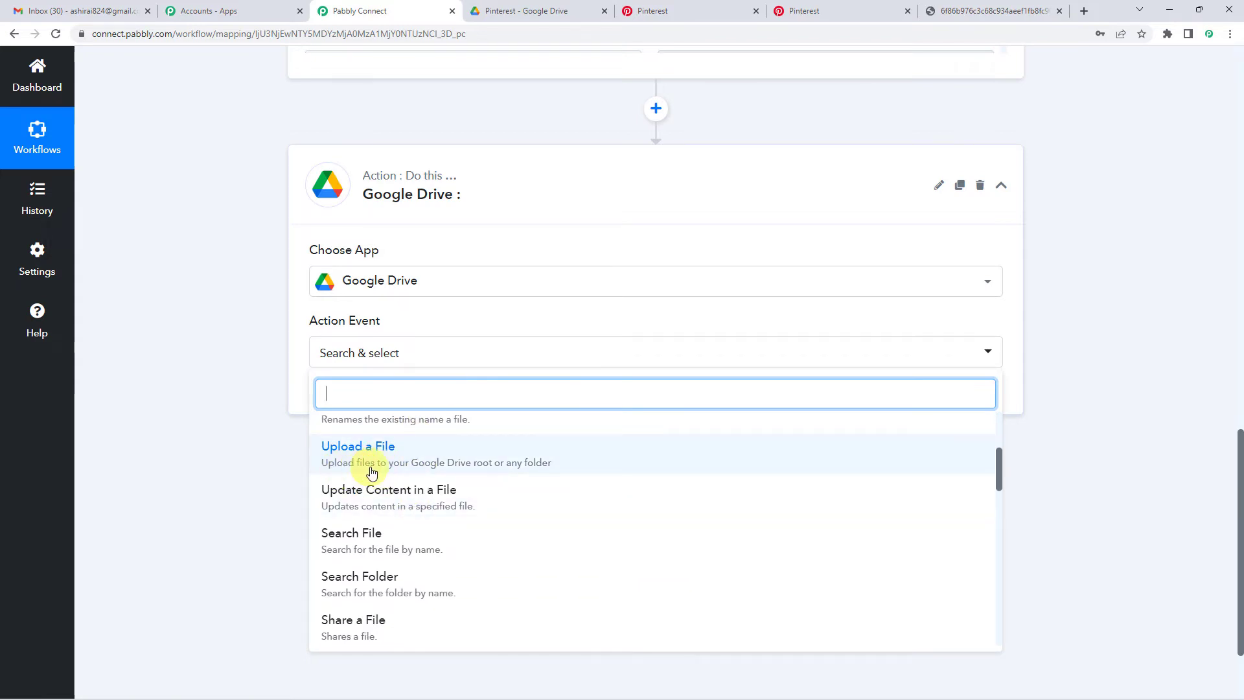
{"action": "left_click", "coordinate": [544, 468]}
- Add a new Google Drive connection, authorize the Google account, and dismiss the success message
{"action": "left_click", "coordinate": [337, 406]}
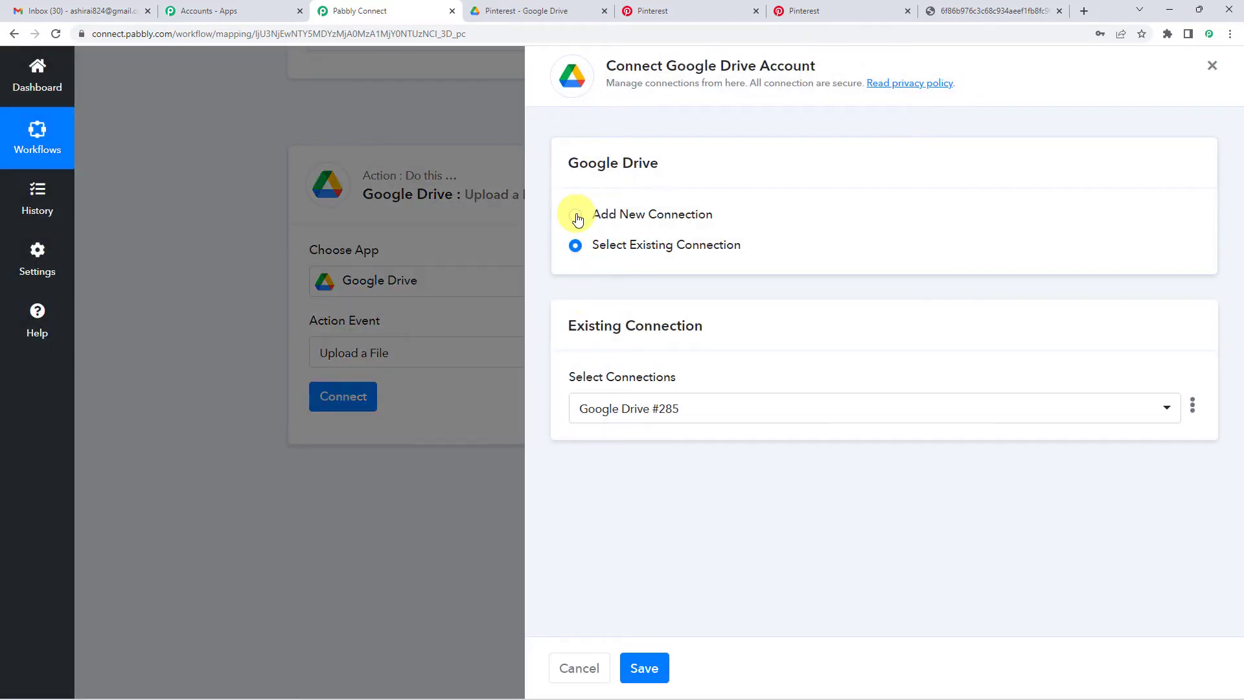
{"action": "left_click", "coordinate": [576, 216]}
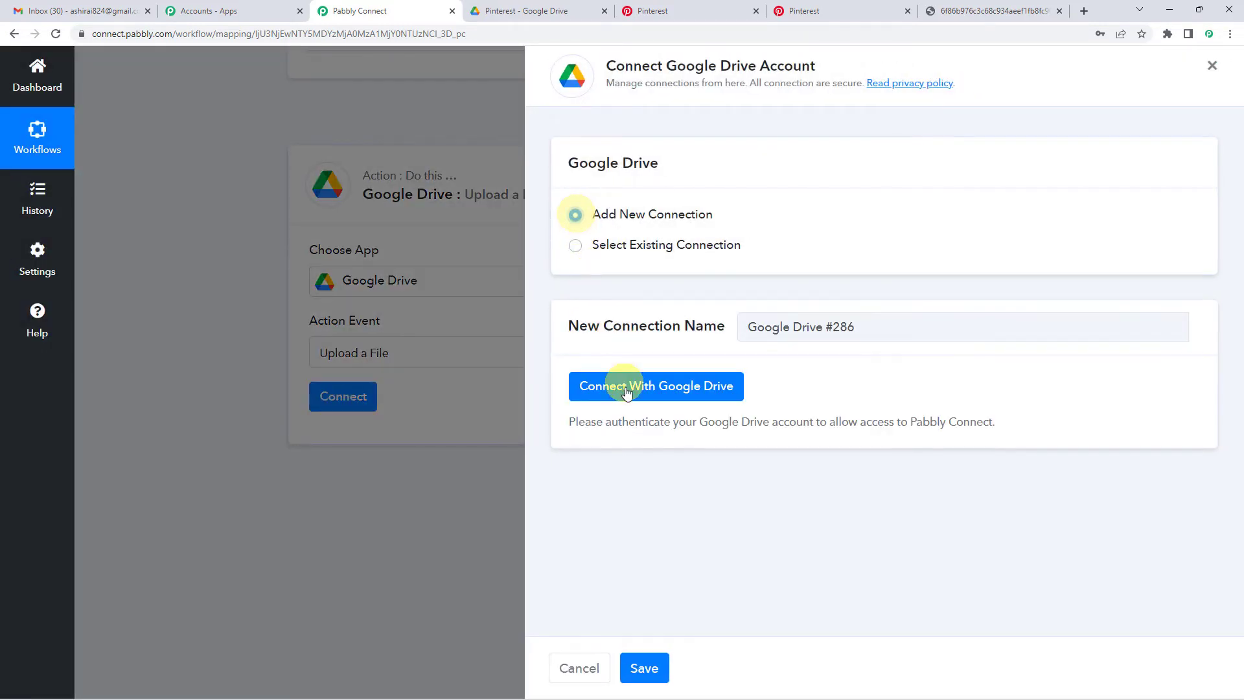
{"action": "left_click", "coordinate": [626, 390]}
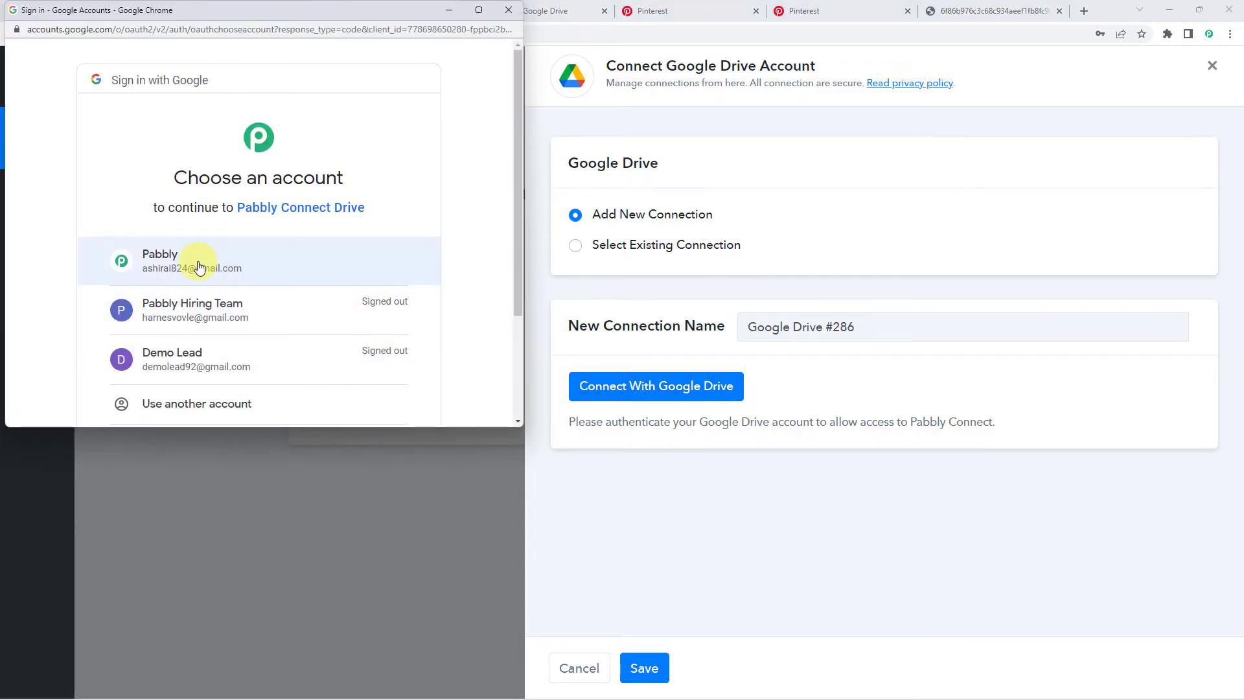
{"action": "left_click", "coordinate": [199, 267]}
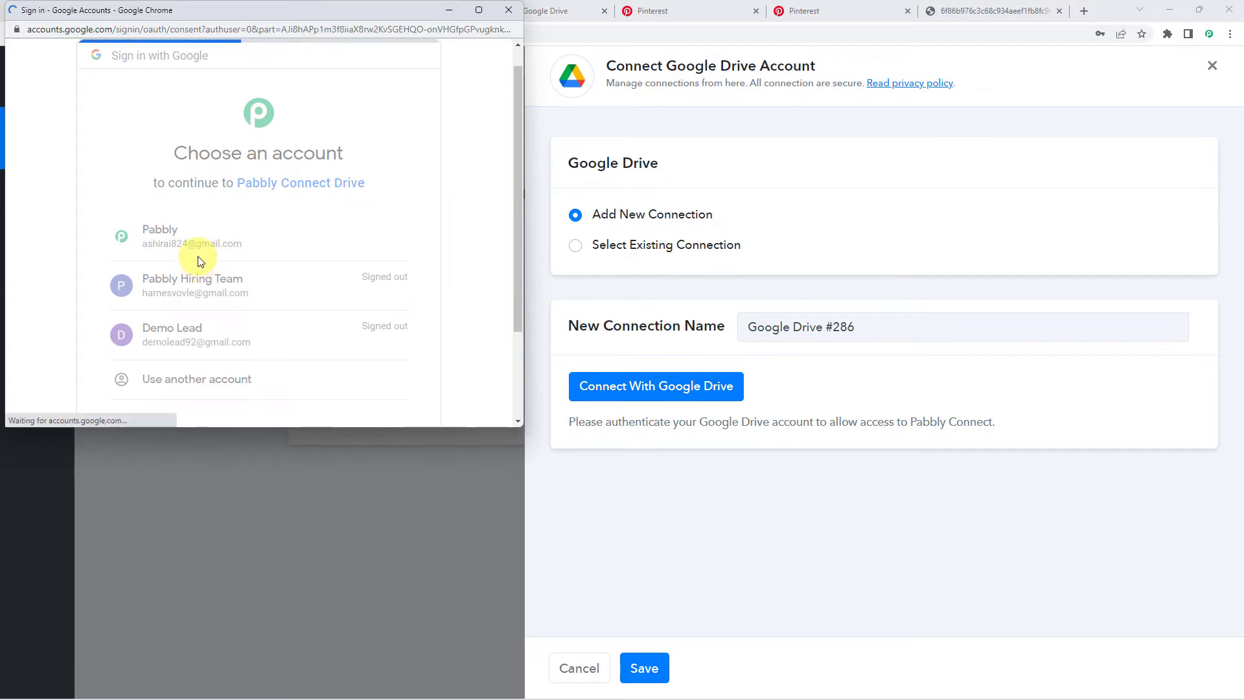
{"action": "scroll", "coordinate": [221, 259], "scroll_direction": "down", "scroll_amount": 5}
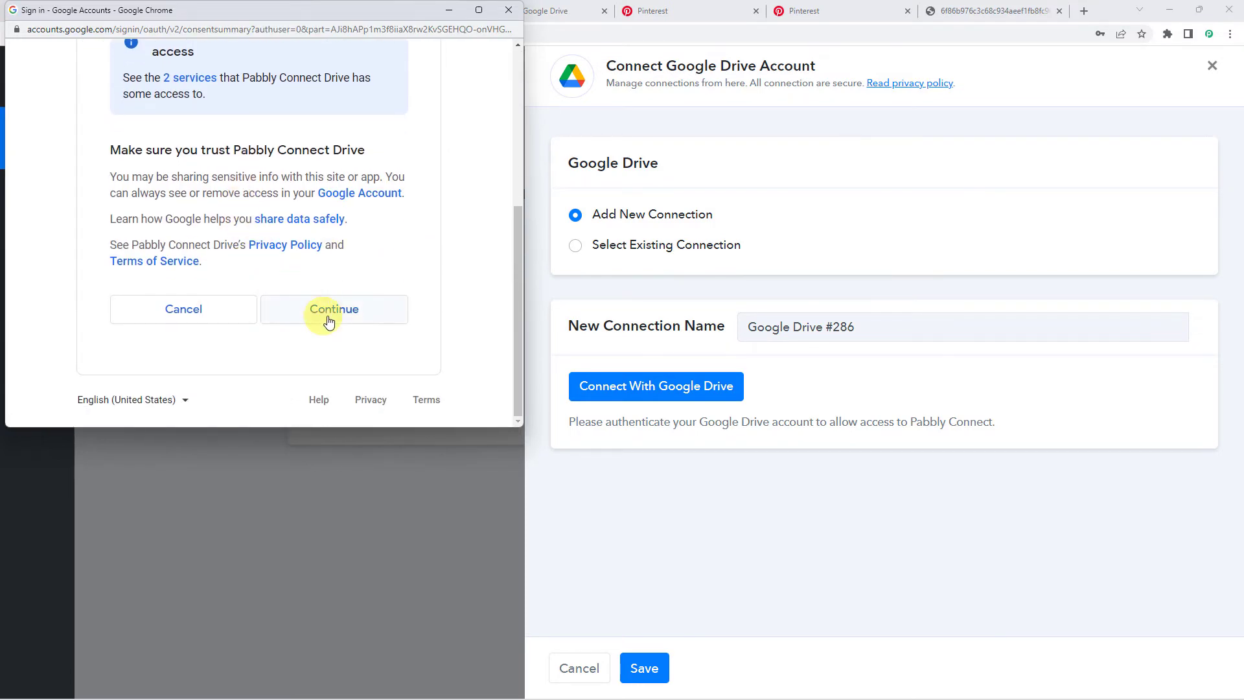
{"action": "left_click", "coordinate": [334, 310]}
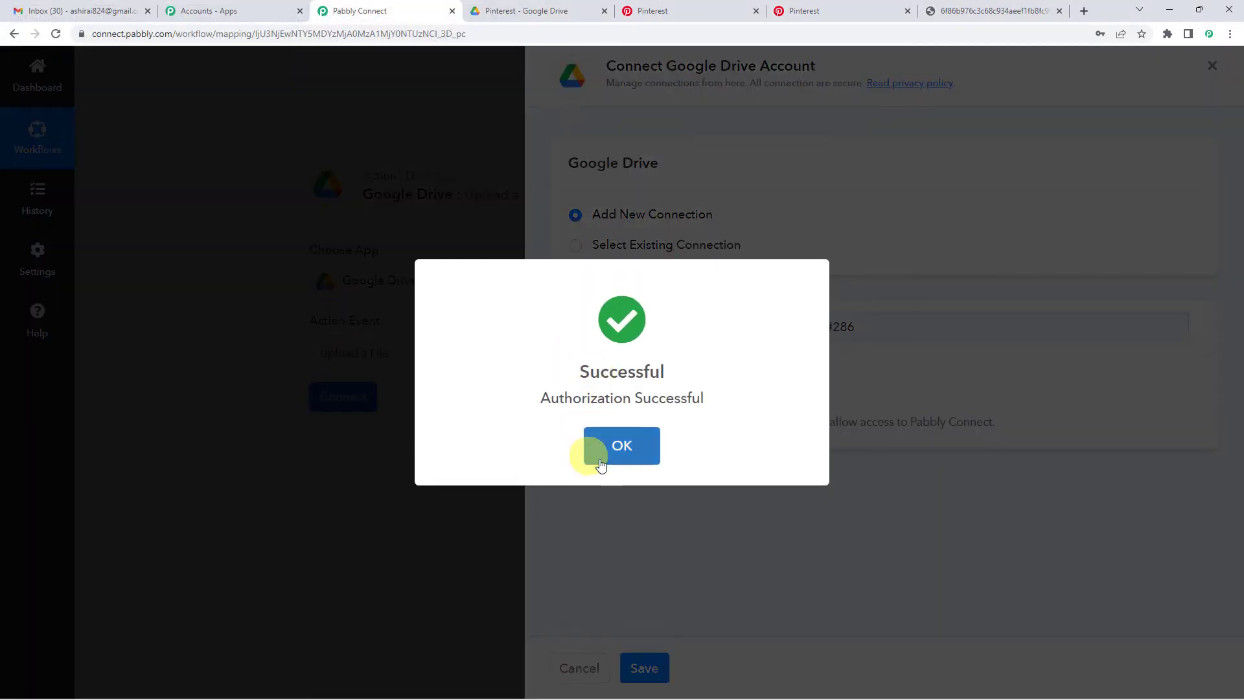
{"action": "left_click", "coordinate": [603, 451]}
{"action": "scroll", "coordinate": [448, 389], "scroll_direction": "down", "scroll_amount": 2}
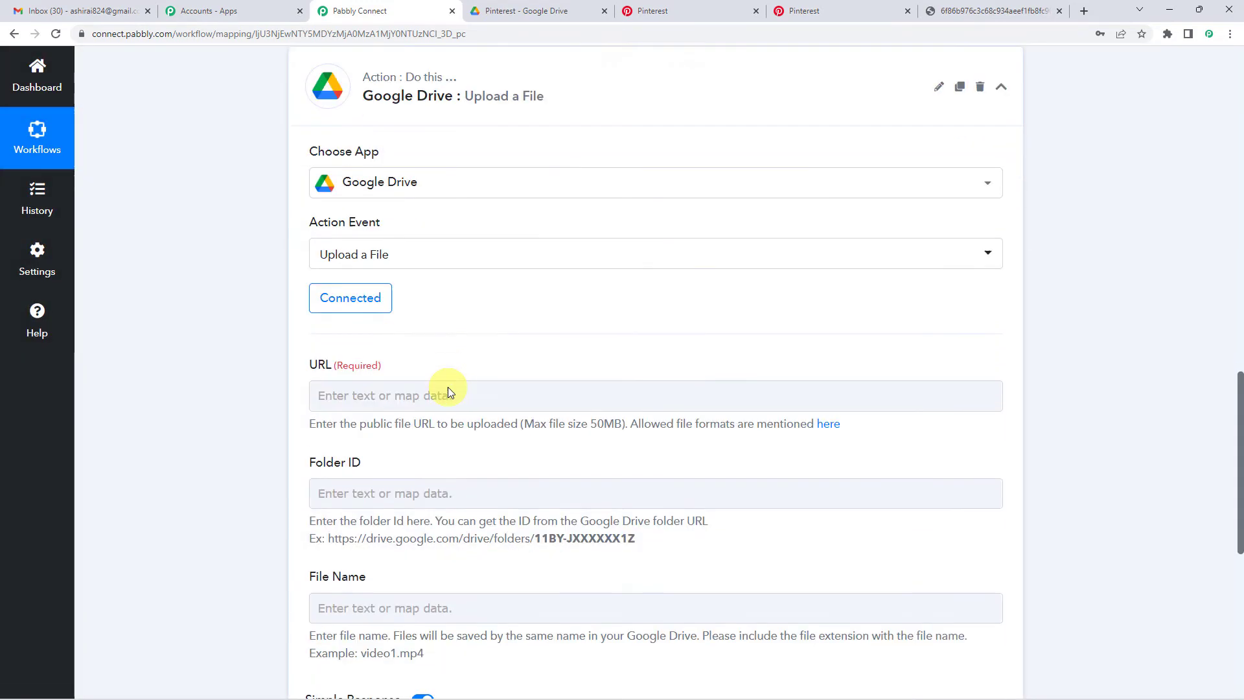
{"action": "scroll", "coordinate": [448, 387], "scroll_direction": "down", "scroll_amount": 3}
{"action": "left_click", "coordinate": [391, 238]}
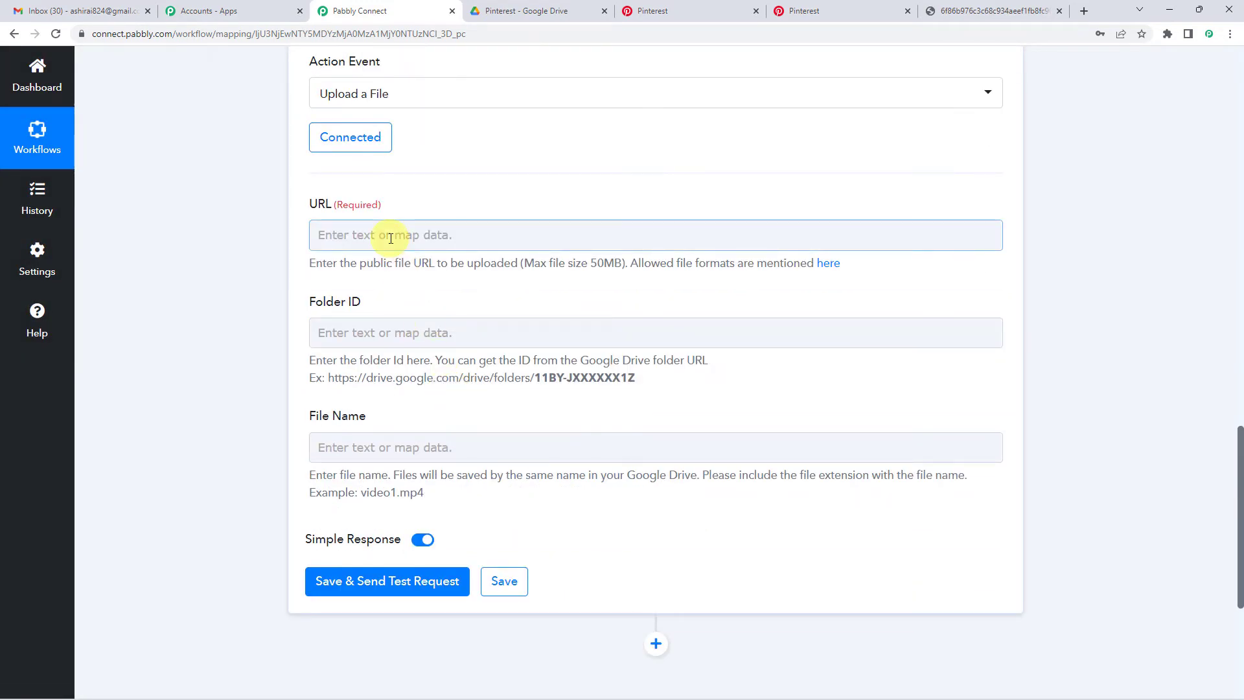
{"action": "left_click", "coordinate": [526, 280]}
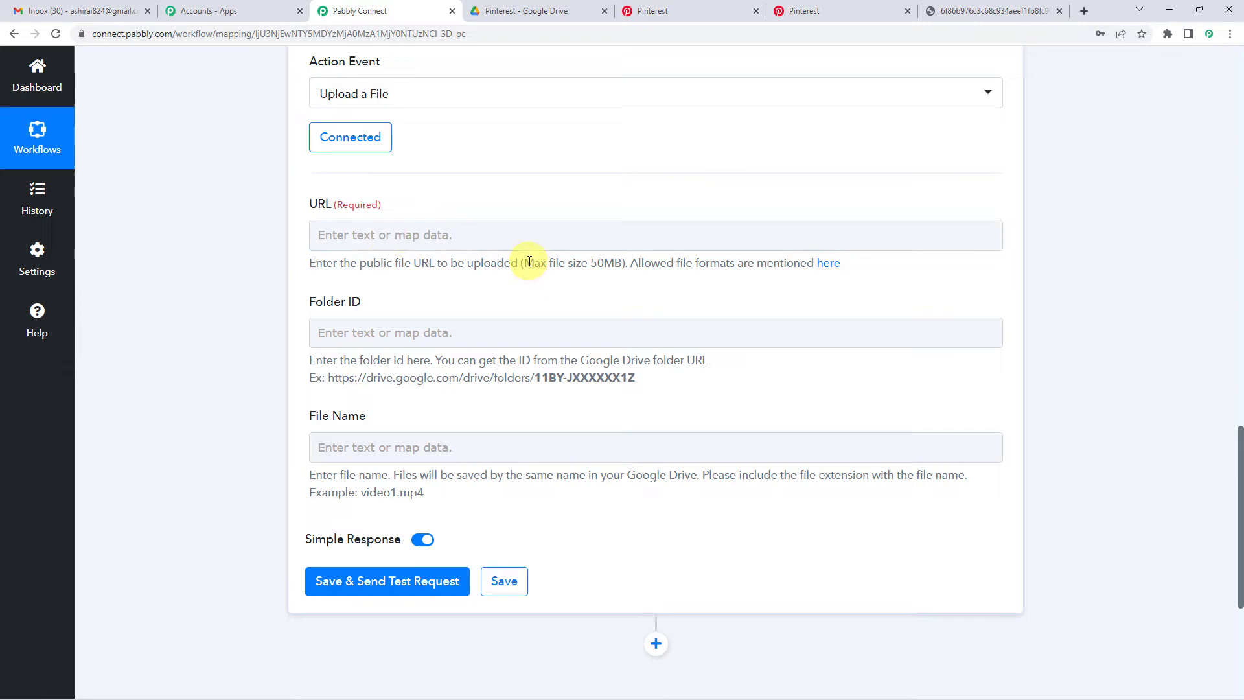
{"action": "left_click_drag", "start_coordinate": [529, 261], "coordinate": [616, 260]}
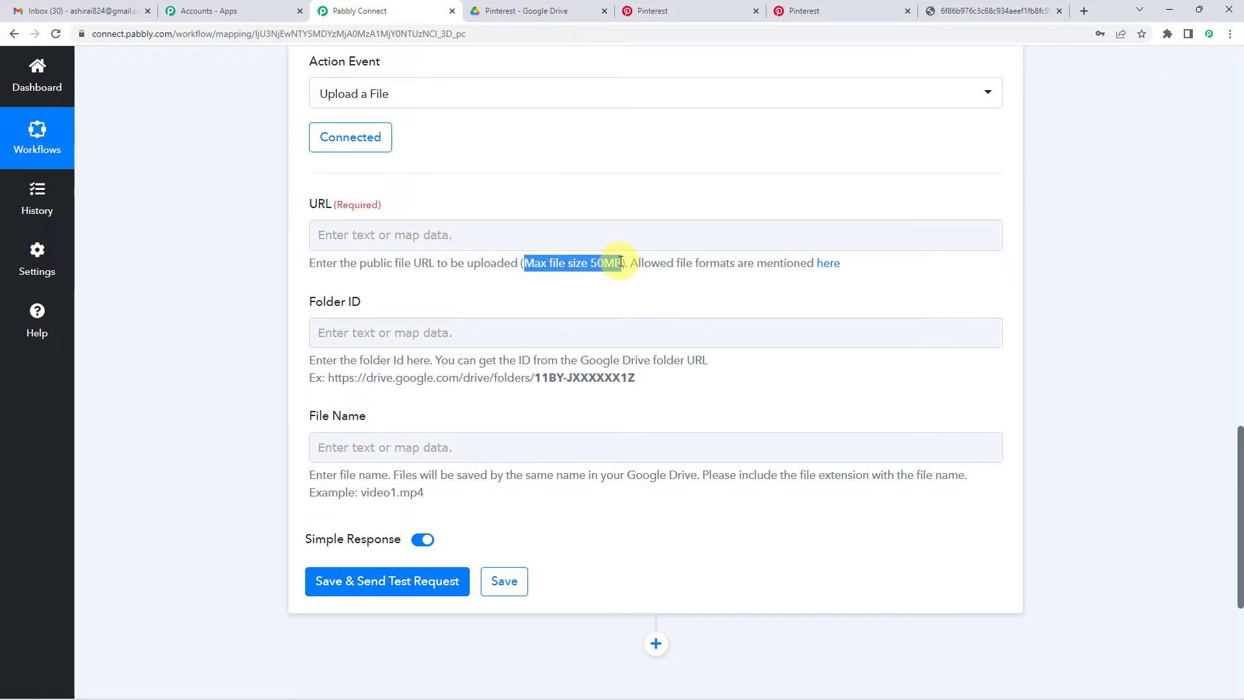
{"action": "left_click_drag", "start_coordinate": [596, 271], "coordinate": [615, 261]}
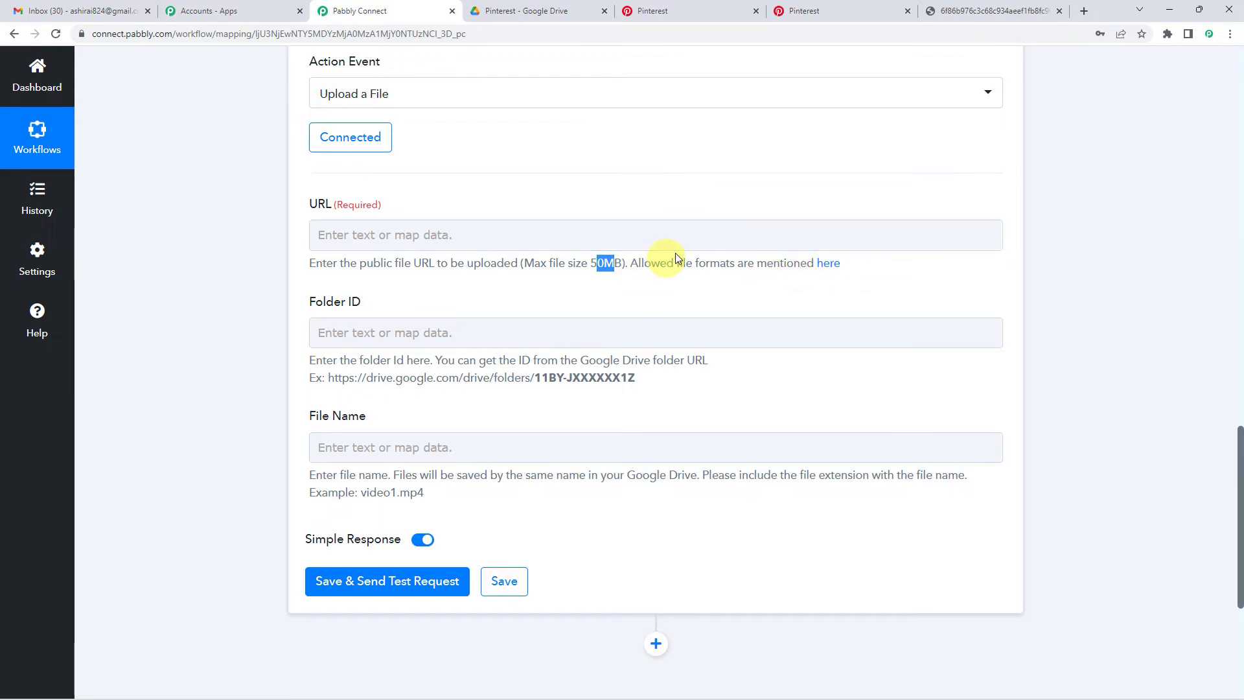
{"action": "left_click", "coordinate": [404, 235]}
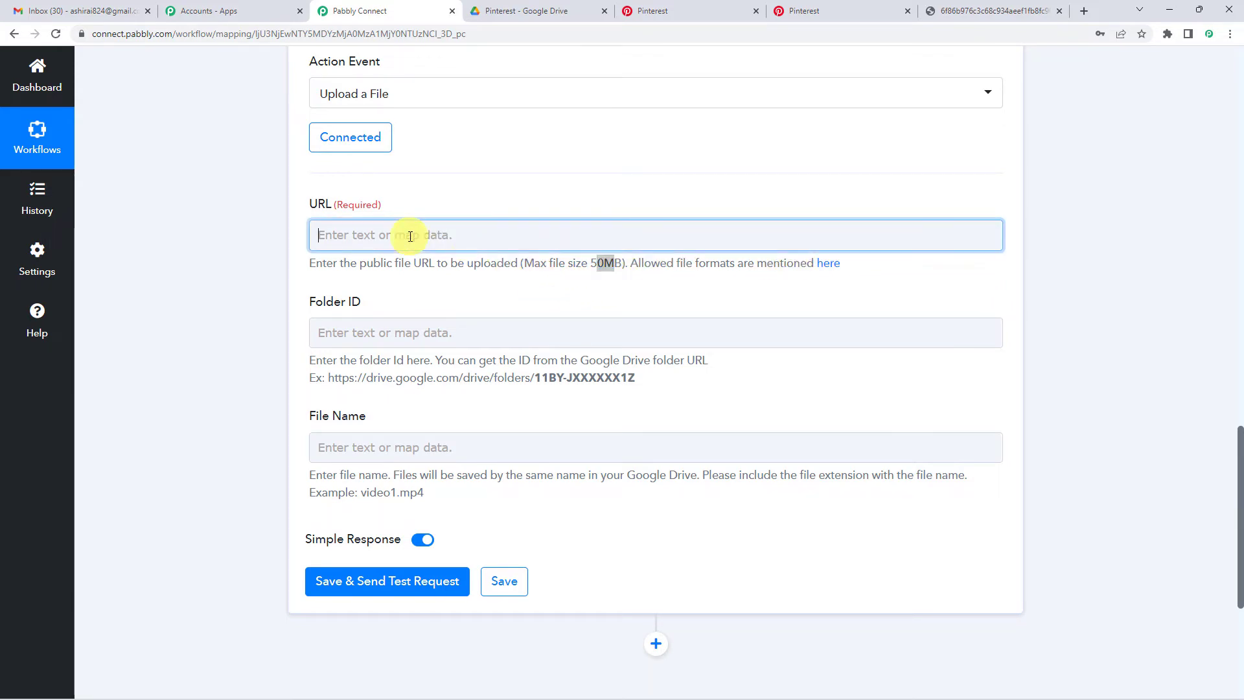
{"action": "left_click", "coordinate": [437, 351]}
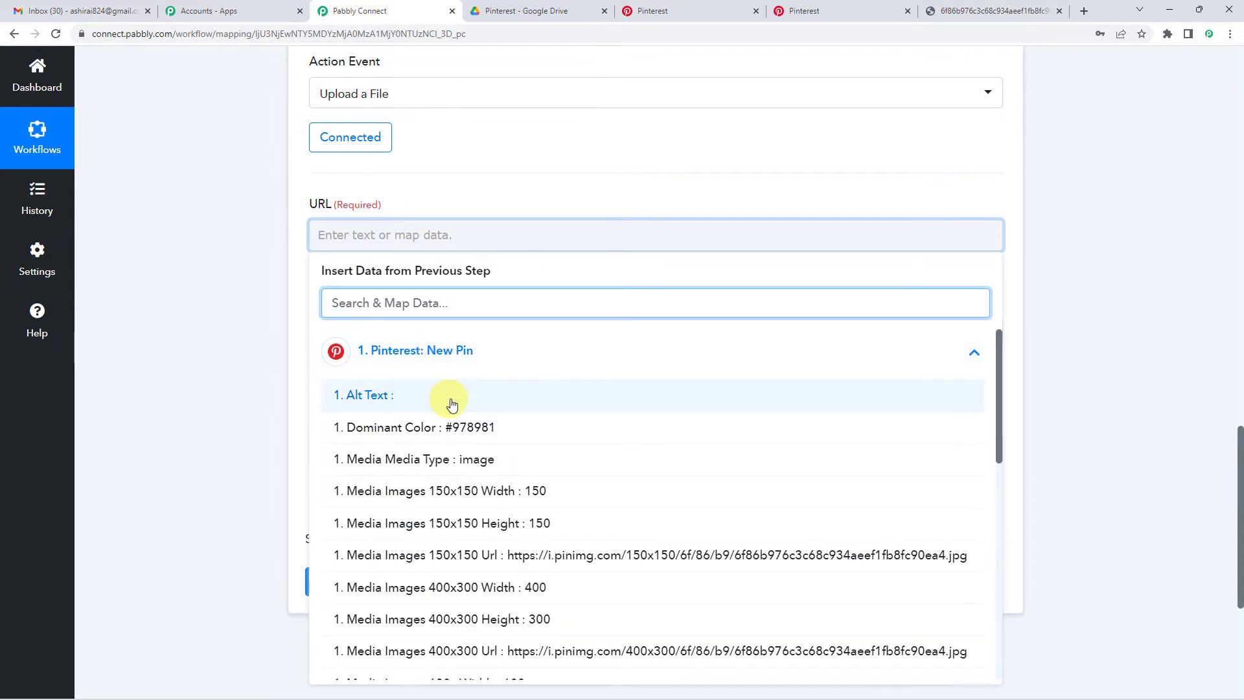
{"action": "scroll", "coordinate": [476, 329], "scroll_direction": "down", "scroll_amount": 1}
{"action": "scroll", "coordinate": [450, 397], "scroll_direction": "down", "scroll_amount": 4}
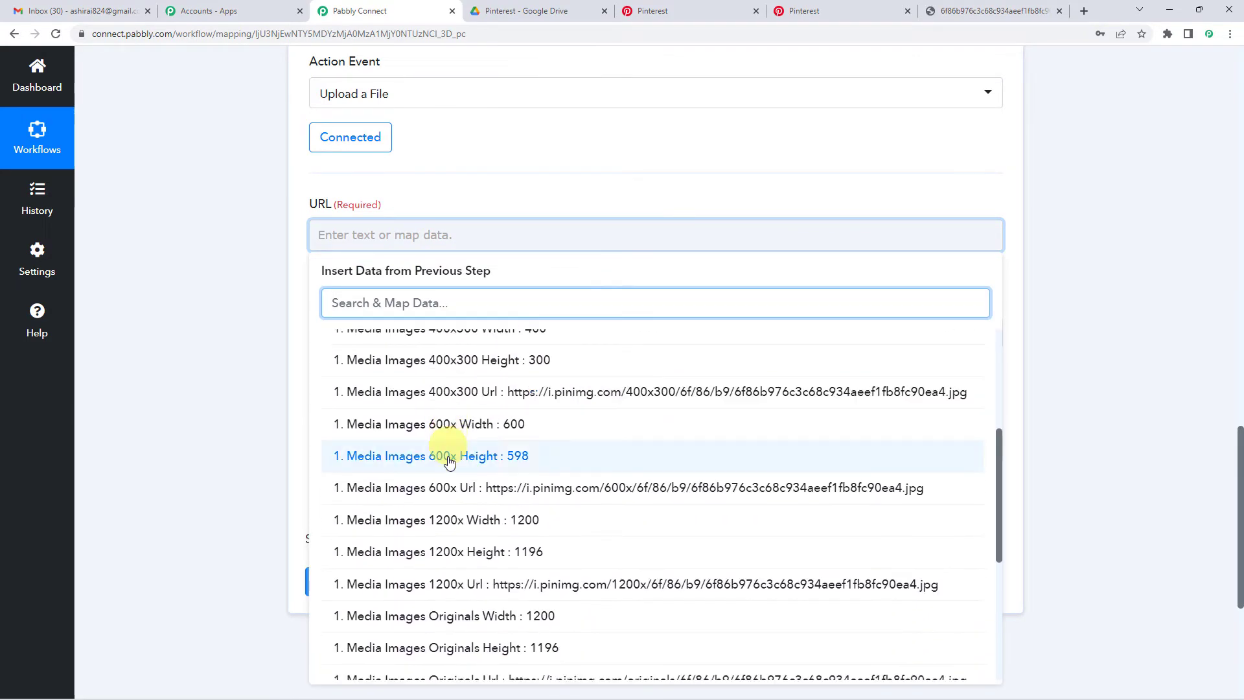
{"action": "scroll", "coordinate": [465, 522], "scroll_direction": "down", "scroll_amount": 3}
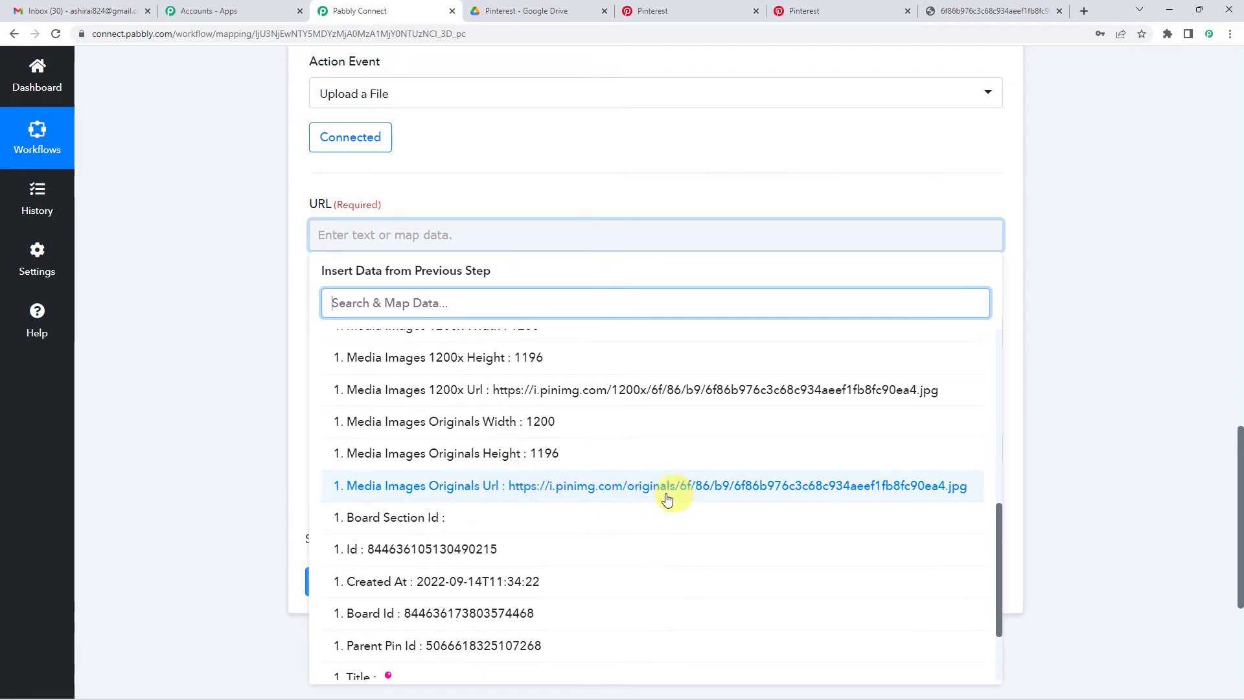
{"action": "left_click", "coordinate": [959, 10]}
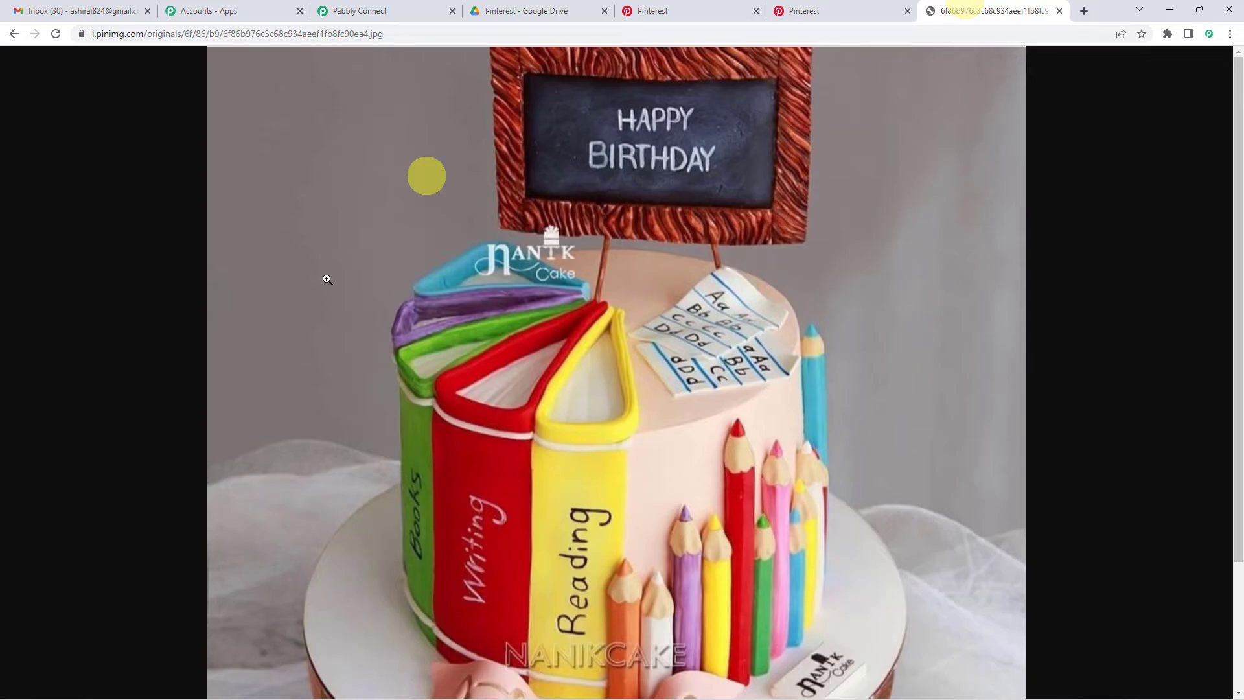
{"action": "left_click", "coordinate": [391, 6]}
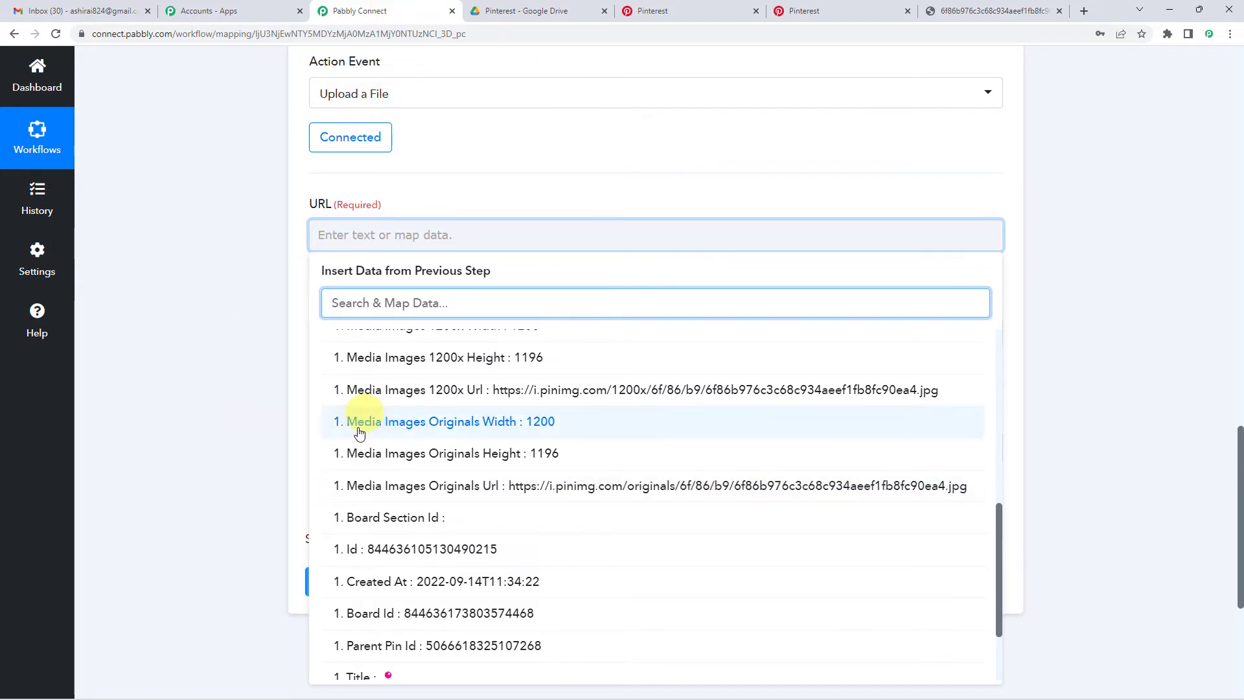
{"action": "scroll", "coordinate": [389, 460], "scroll_direction": "up", "scroll_amount": 4}
{"action": "left_click", "coordinate": [126, 492]}
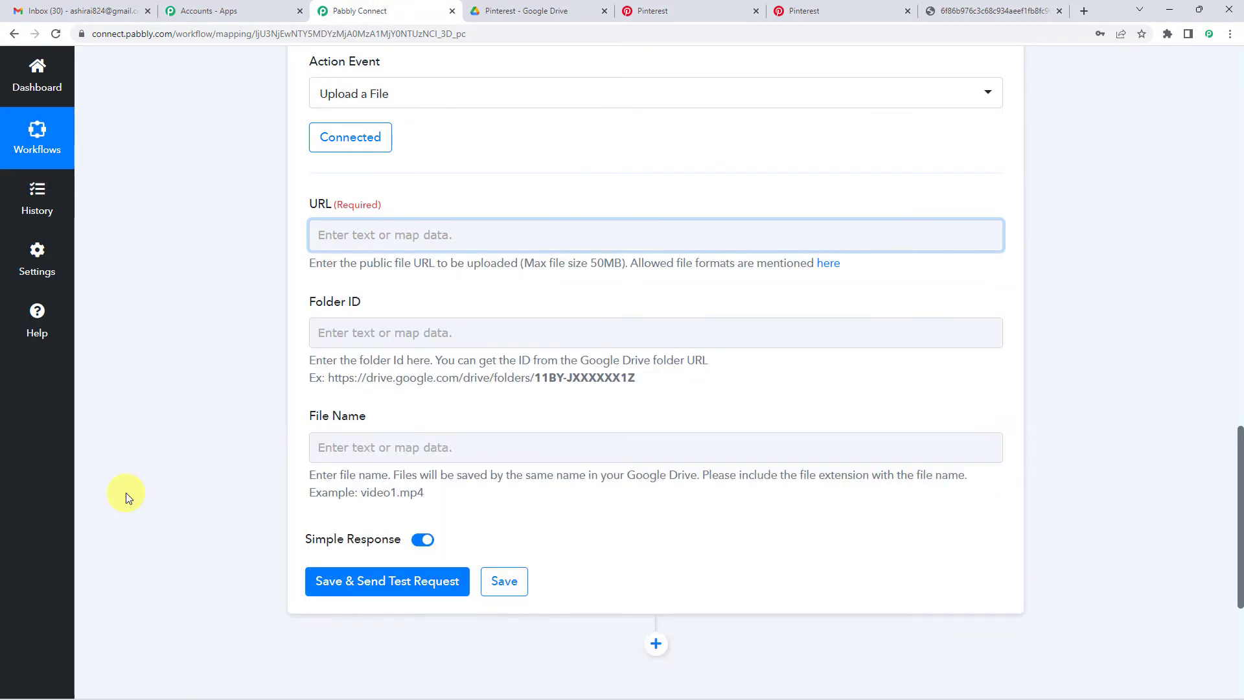
{"action": "scroll", "coordinate": [126, 492], "scroll_direction": "up", "scroll_amount": 10}
{"action": "scroll", "coordinate": [125, 492], "scroll_direction": "up", "scroll_amount": 8}
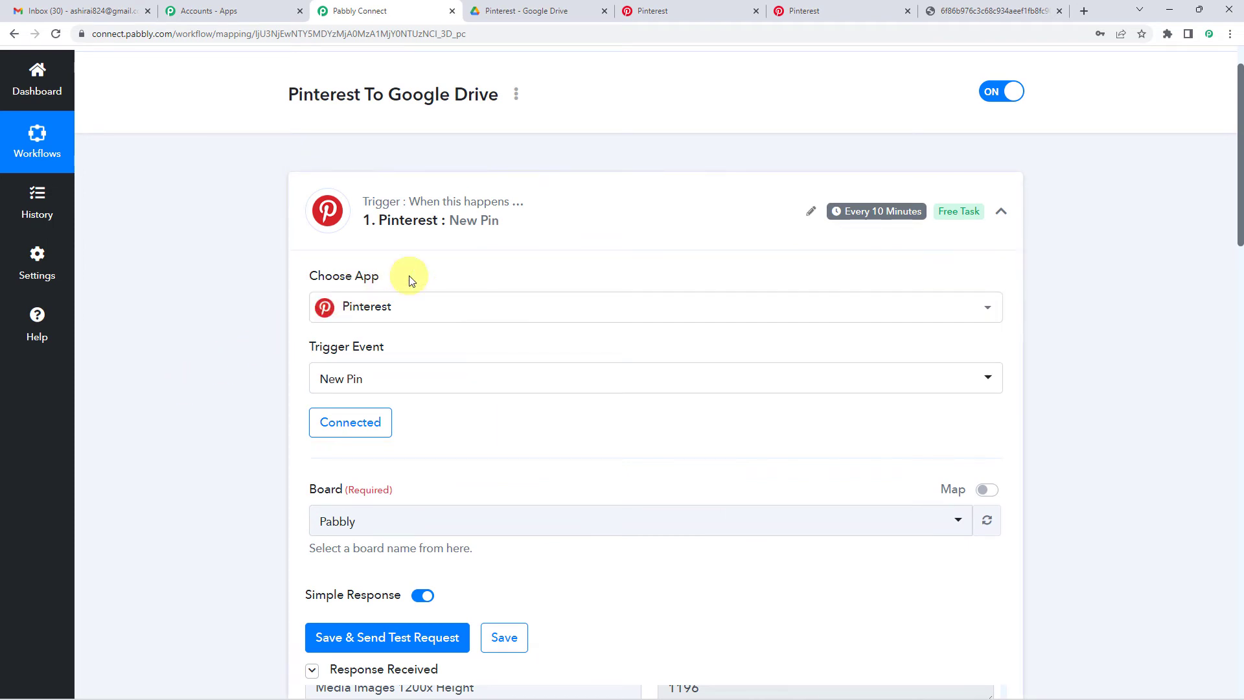
{"action": "scroll", "coordinate": [409, 275], "scroll_direction": "down", "scroll_amount": 5}
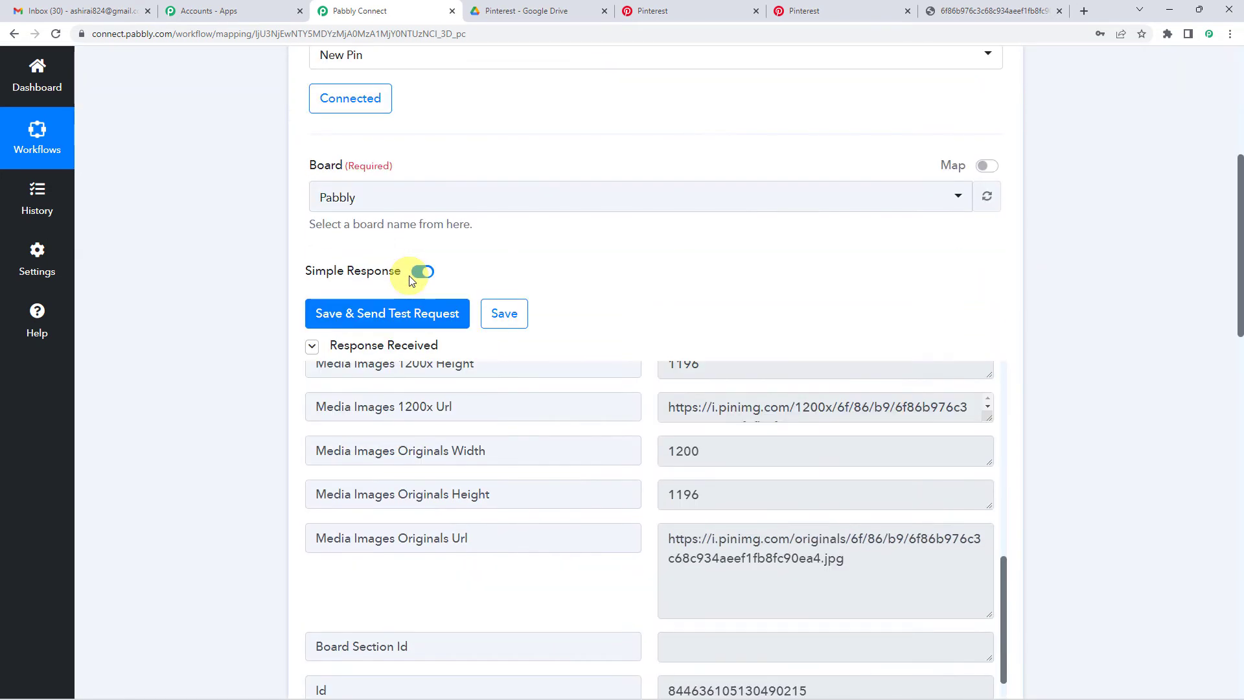
{"action": "scroll", "coordinate": [635, 258], "scroll_direction": "down", "scroll_amount": 2}
{"action": "scroll", "coordinate": [633, 443], "scroll_direction": "up", "scroll_amount": 2}
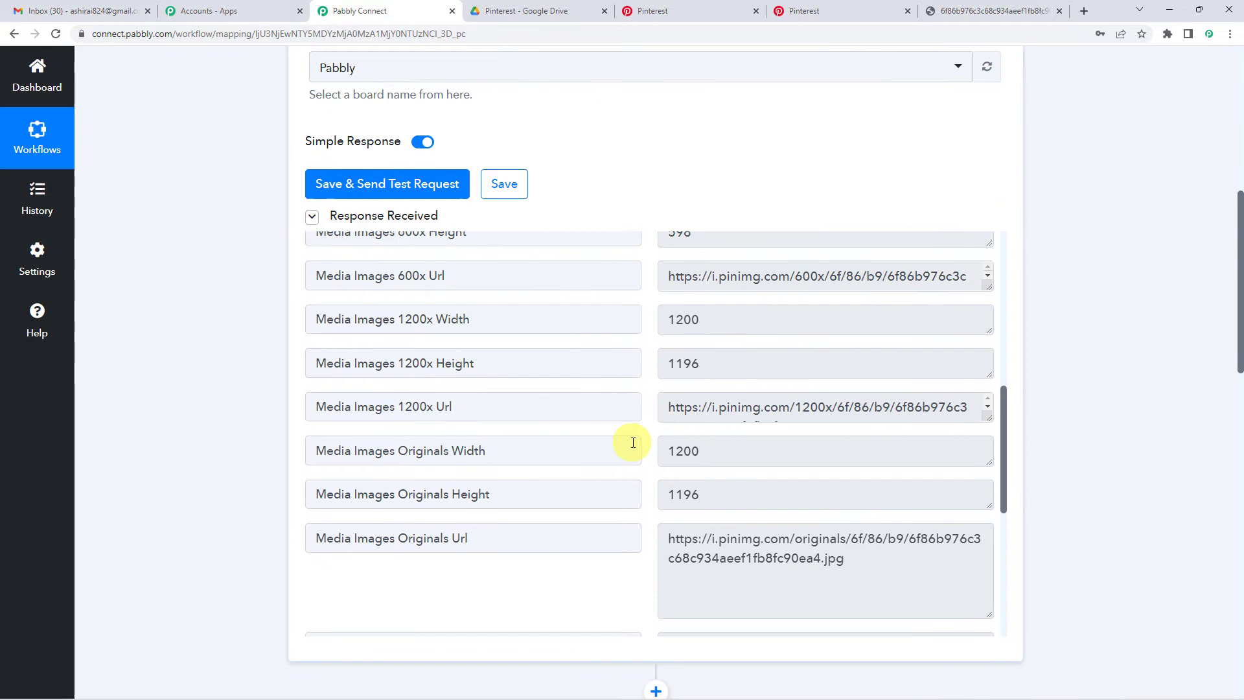
{"action": "scroll", "coordinate": [663, 393], "scroll_direction": "up", "scroll_amount": 2}
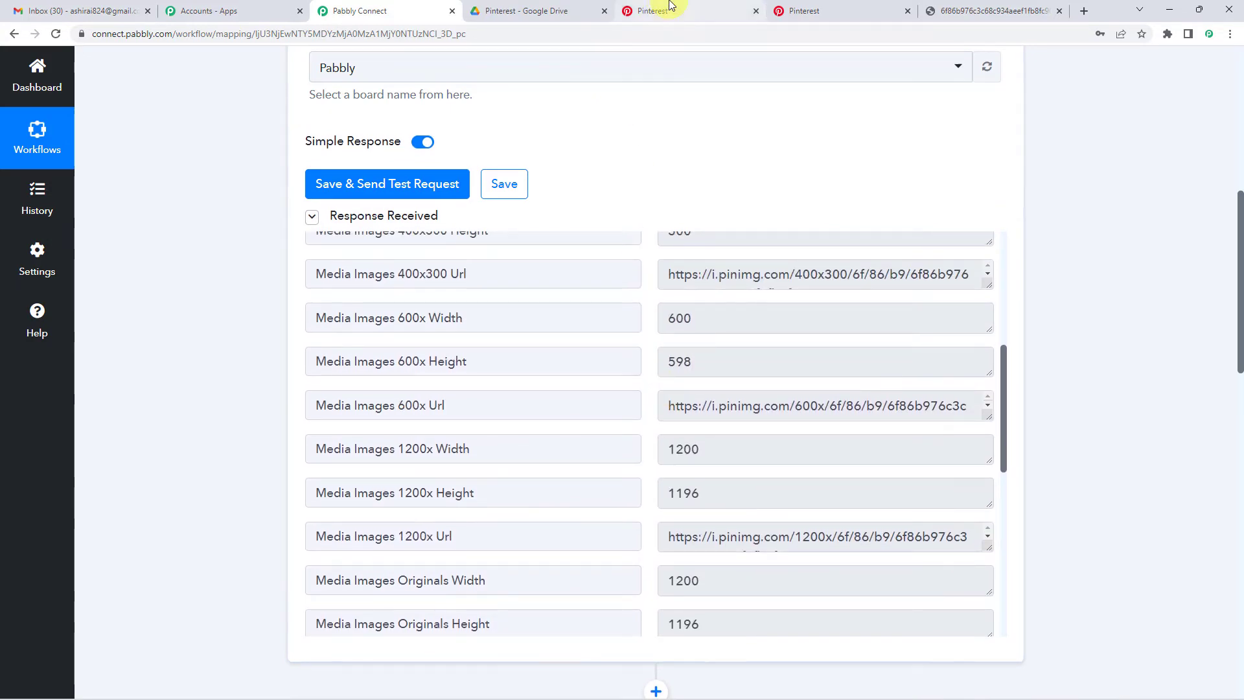
{"action": "scroll", "coordinate": [635, 324], "scroll_direction": "up", "scroll_amount": 2}
{"action": "scroll", "coordinate": [648, 353], "scroll_direction": "up", "scroll_amount": 3}
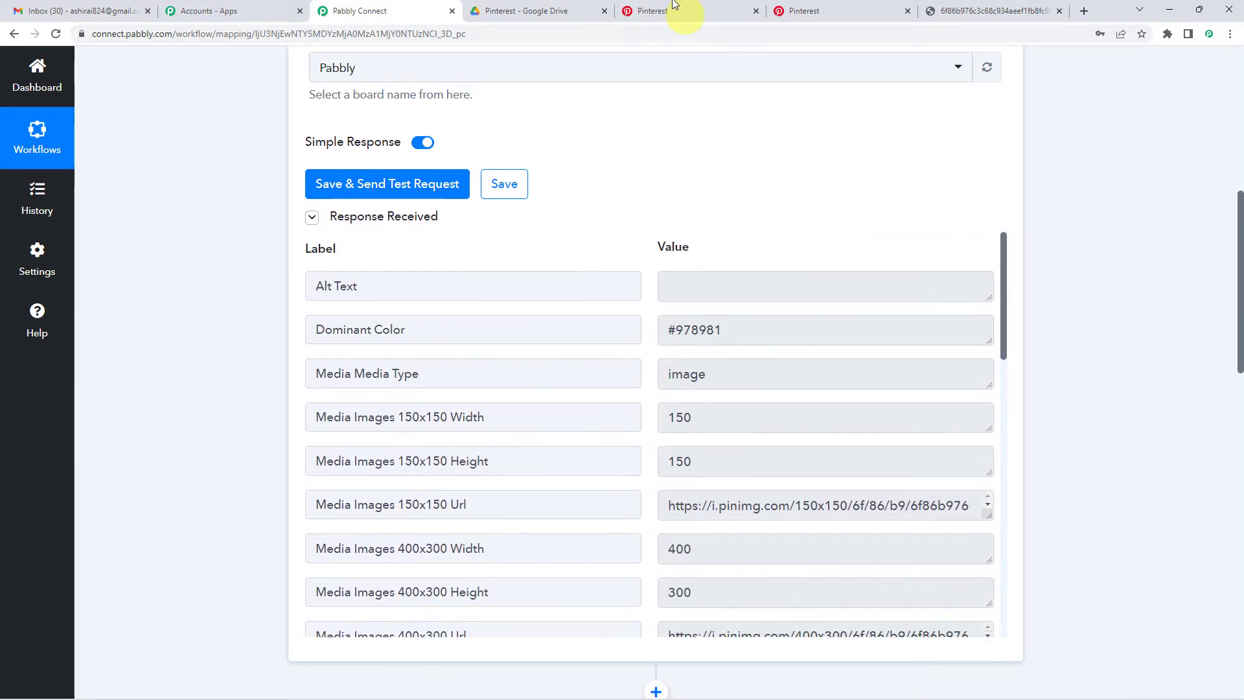
{"action": "scroll", "coordinate": [508, 239], "scroll_direction": "down", "scroll_amount": 2}
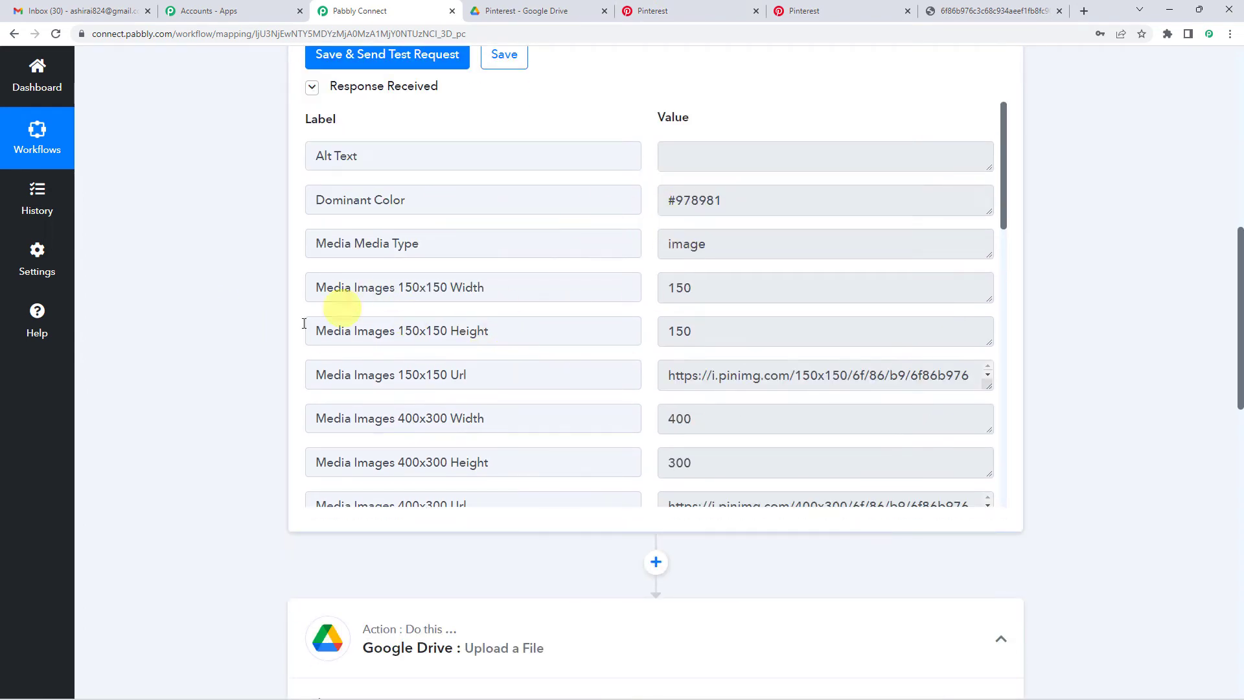
{"action": "scroll", "coordinate": [215, 353], "scroll_direction": "down", "scroll_amount": 10}
- Map the URL field to '1. Pinterest: New Pin' Media Images Originals Url
{"action": "scroll", "coordinate": [215, 363], "scroll_direction": "up", "scroll_amount": 1}
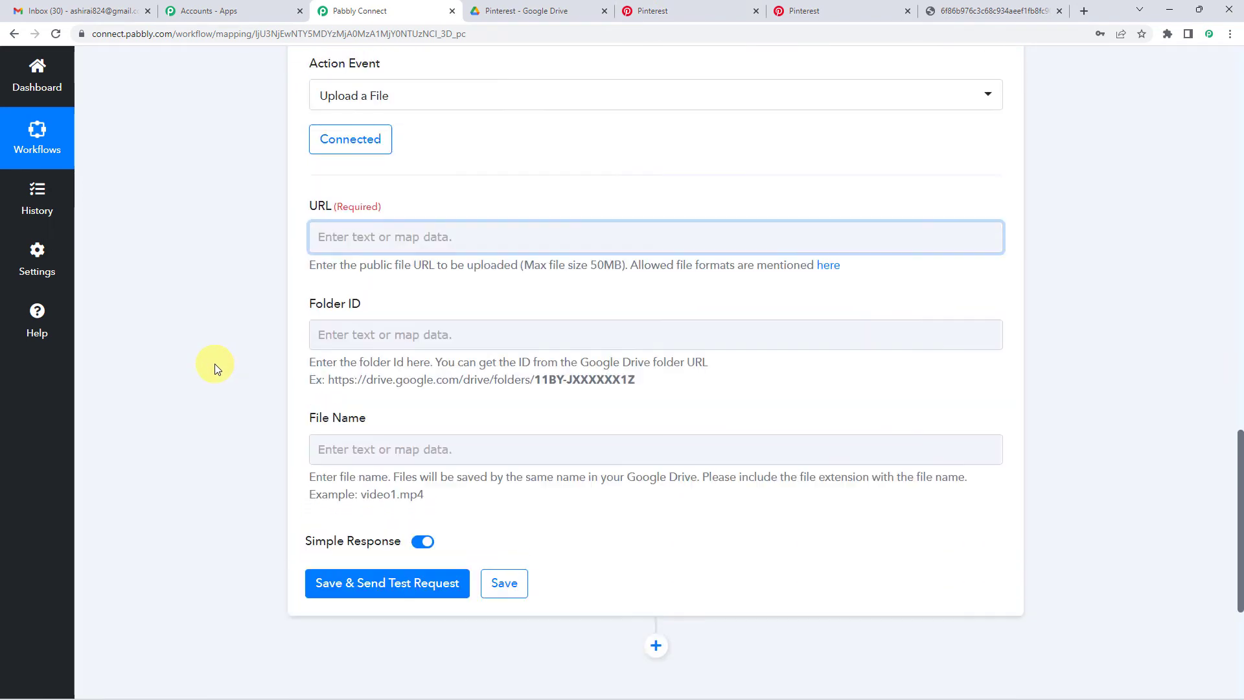
{"action": "scroll", "coordinate": [215, 364], "scroll_direction": "up", "scroll_amount": 2}
{"action": "left_click", "coordinate": [353, 364]}
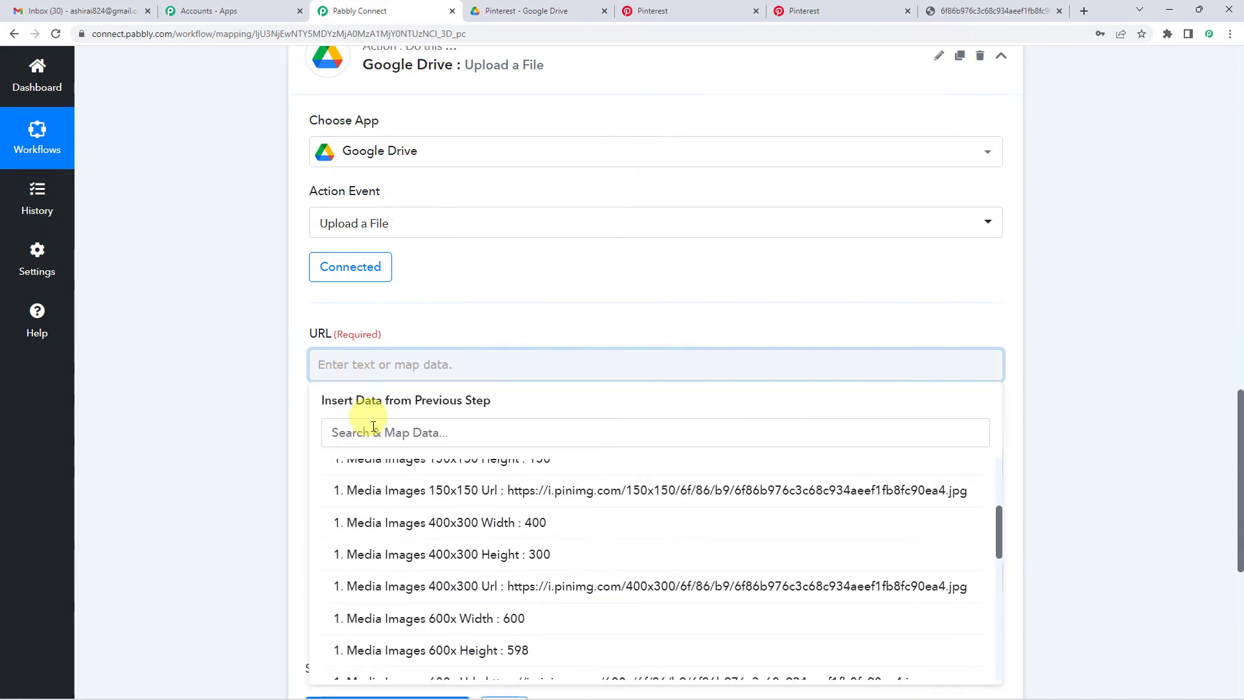
{"action": "scroll", "coordinate": [361, 492], "scroll_direction": "up", "scroll_amount": 5}
{"action": "left_click", "coordinate": [380, 478]}
{"action": "scroll", "coordinate": [416, 273], "scroll_direction": "down", "scroll_amount": 2}
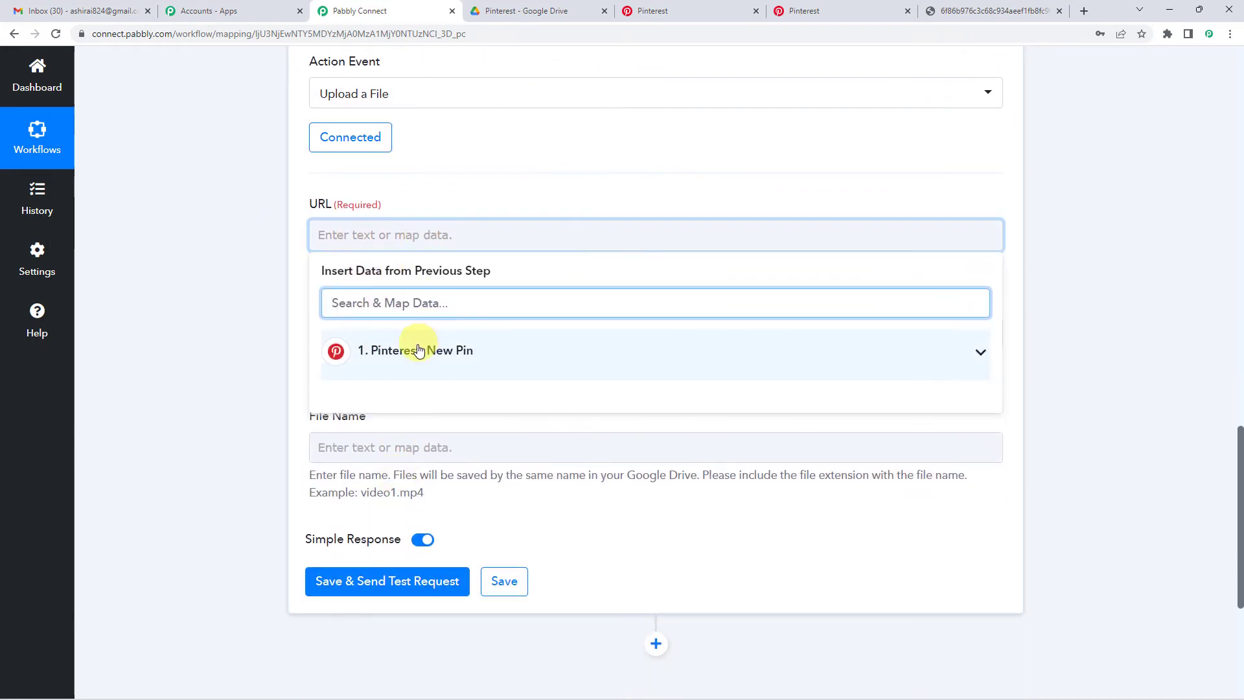
{"action": "left_click", "coordinate": [419, 350]}
{"action": "scroll", "coordinate": [408, 445], "scroll_direction": "down", "scroll_amount": 5}
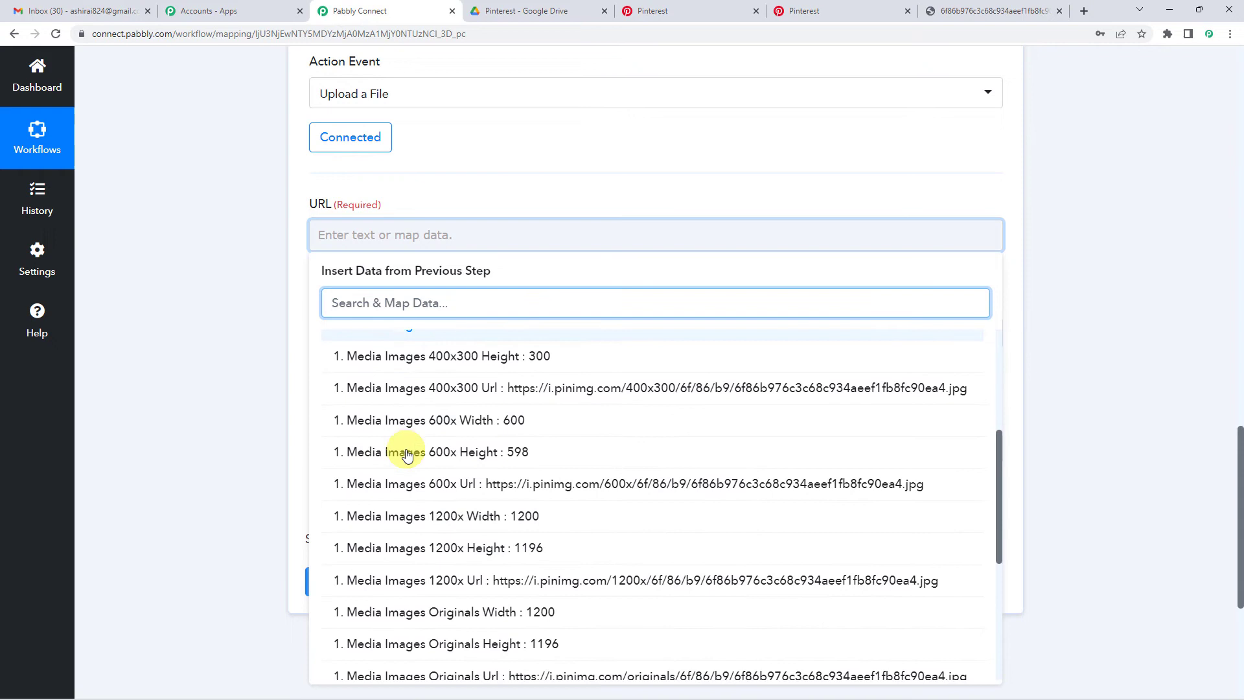
{"action": "scroll", "coordinate": [407, 455], "scroll_direction": "down", "scroll_amount": 5}
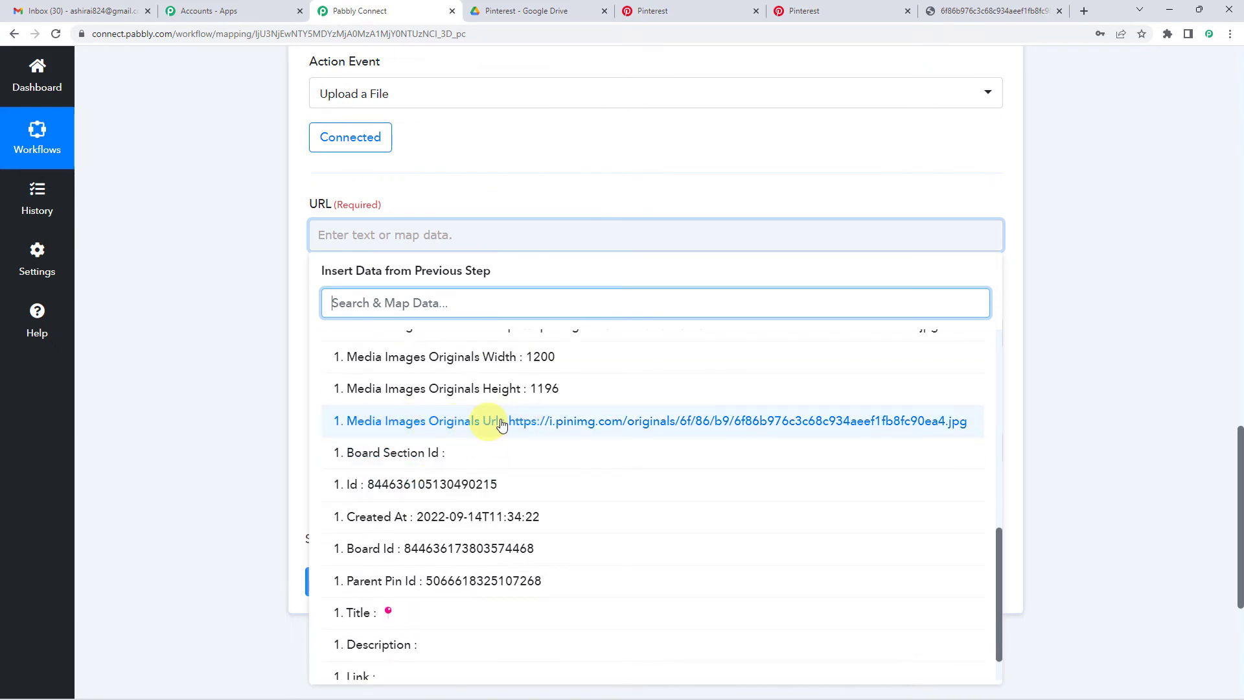
{"action": "left_click", "coordinate": [587, 422]}
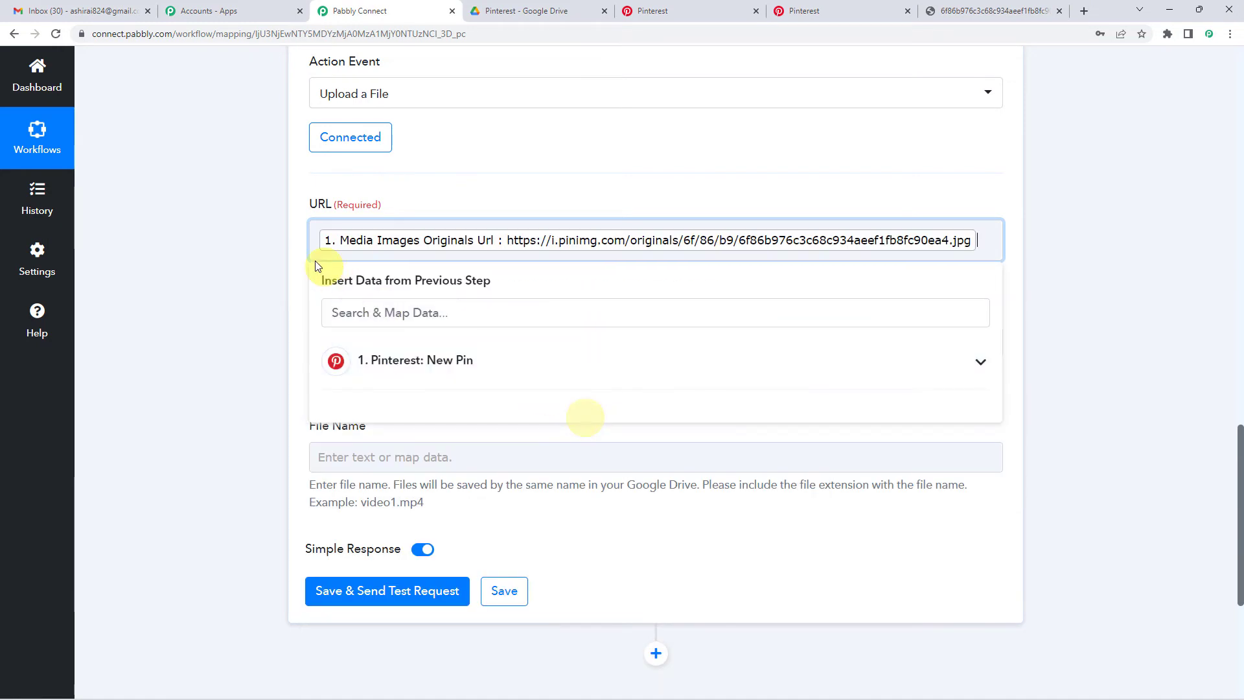
{"action": "scroll", "coordinate": [300, 256], "scroll_direction": "down", "scroll_amount": 1}
{"action": "left_click", "coordinate": [368, 273]}
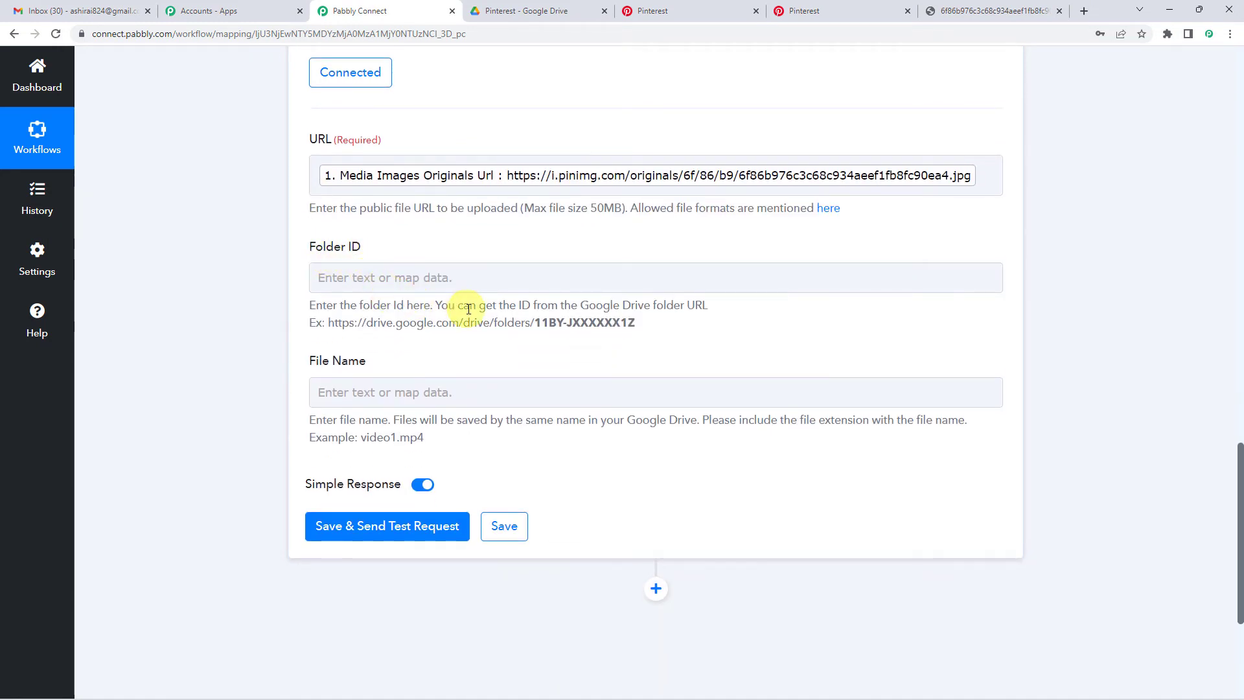
{"action": "left_click_drag", "start_coordinate": [467, 305], "coordinate": [726, 311]}
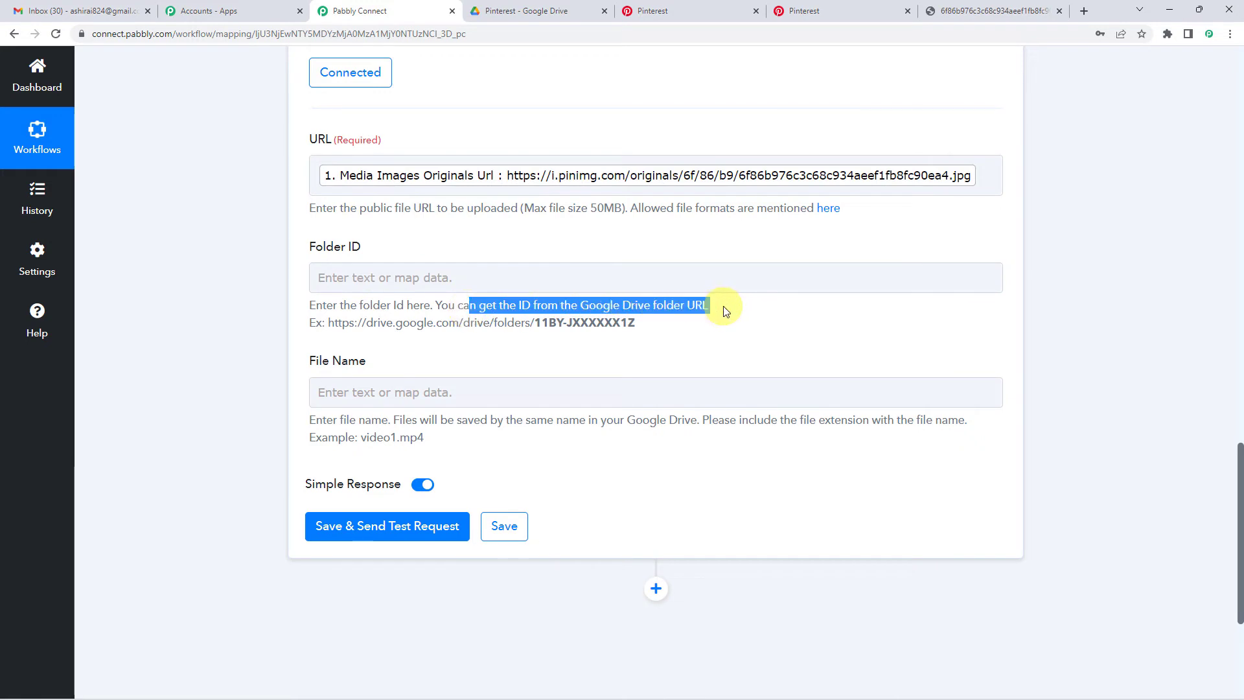
{"action": "left_click_drag", "start_coordinate": [327, 322], "coordinate": [672, 328]}
{"action": "left_click", "coordinate": [326, 319]}
{"action": "left_click_drag", "start_coordinate": [328, 322], "coordinate": [723, 330]}
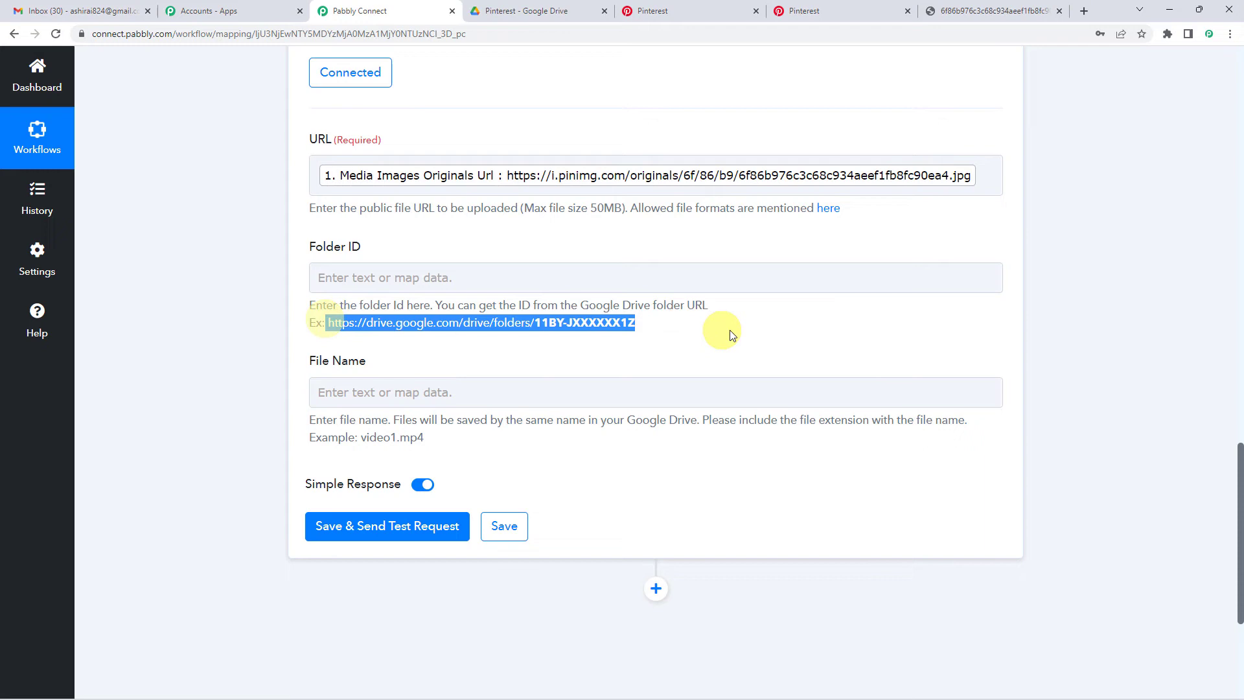
{"action": "left_click", "coordinate": [530, 322]}
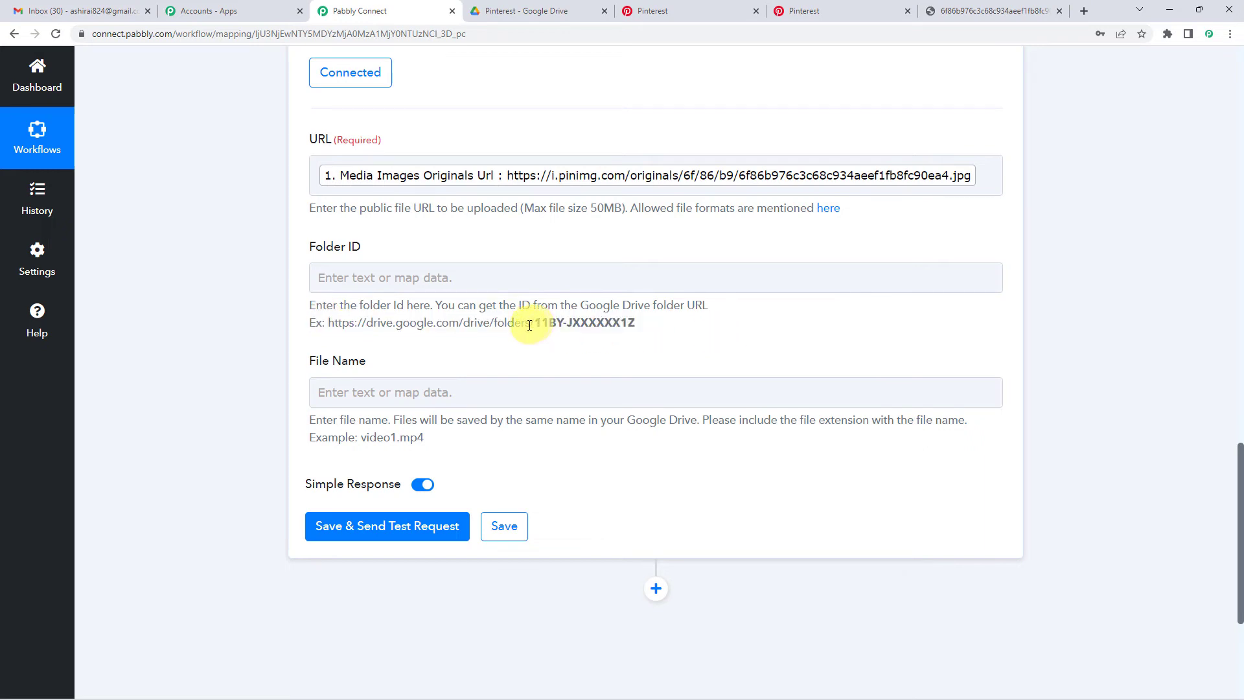
{"action": "left_click_drag", "start_coordinate": [536, 322], "coordinate": [646, 327]}
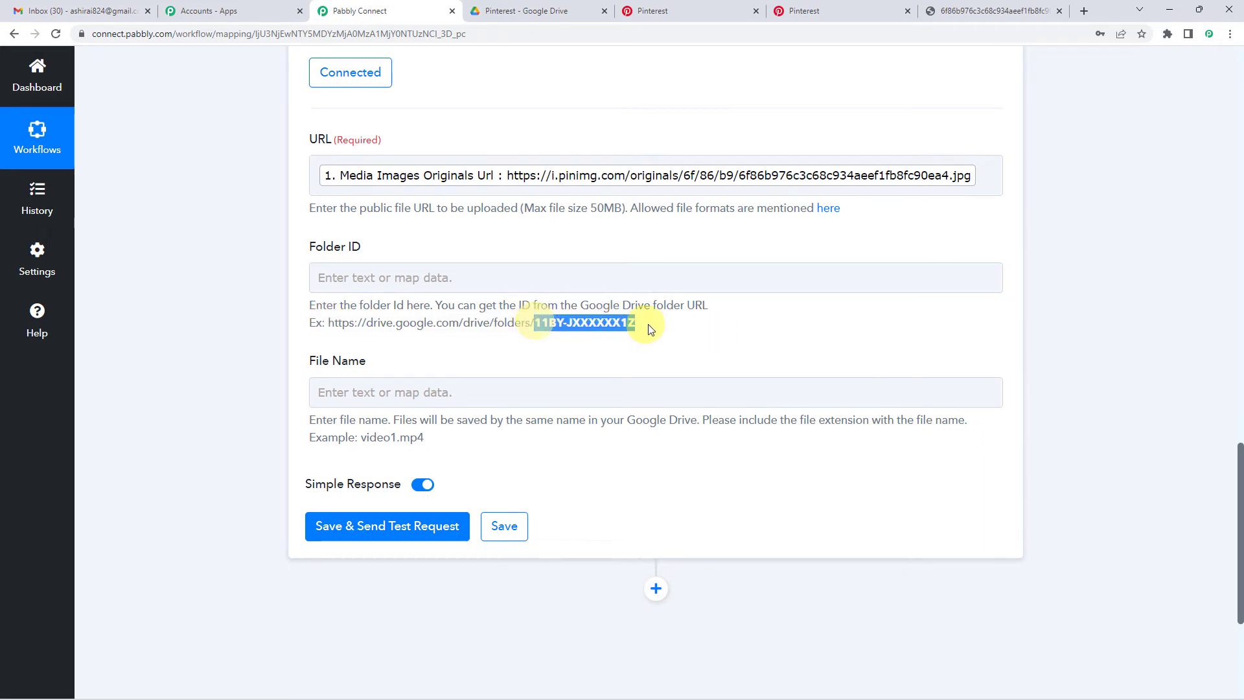
{"action": "left_click", "coordinate": [589, 326]}
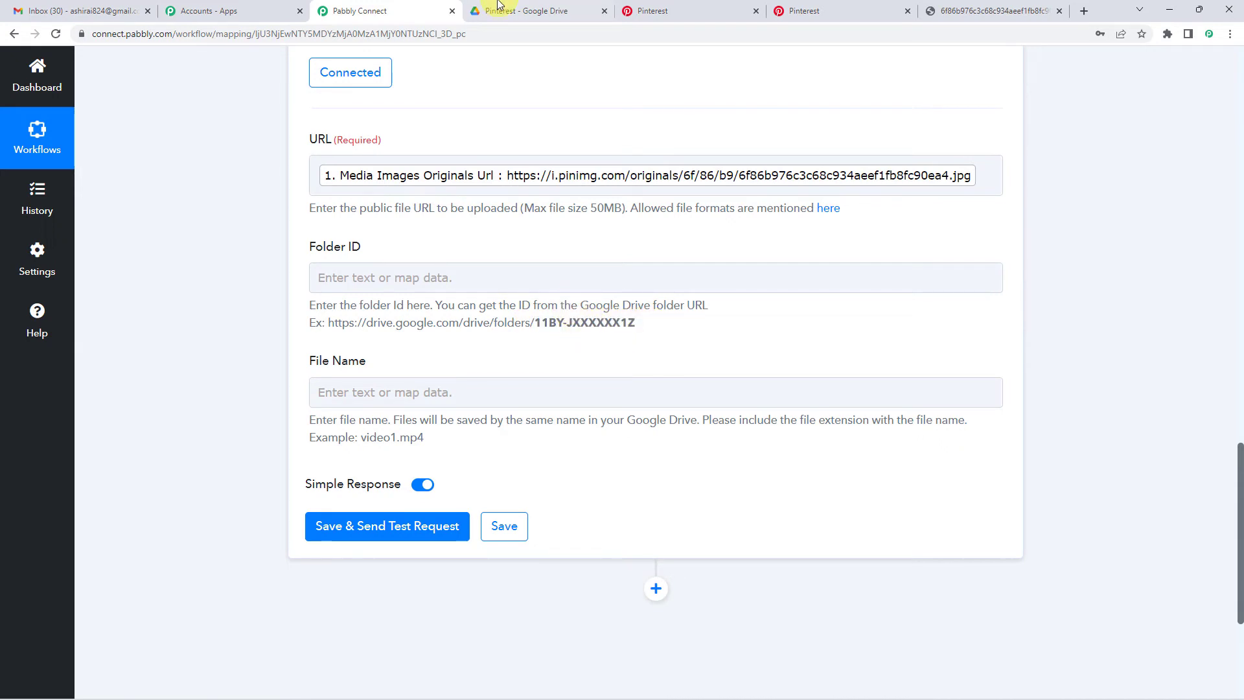
- Copy the Pinterest folder ID from Google Drive's address bar for the Folder ID field
{"action": "left_click", "coordinate": [564, 9]}
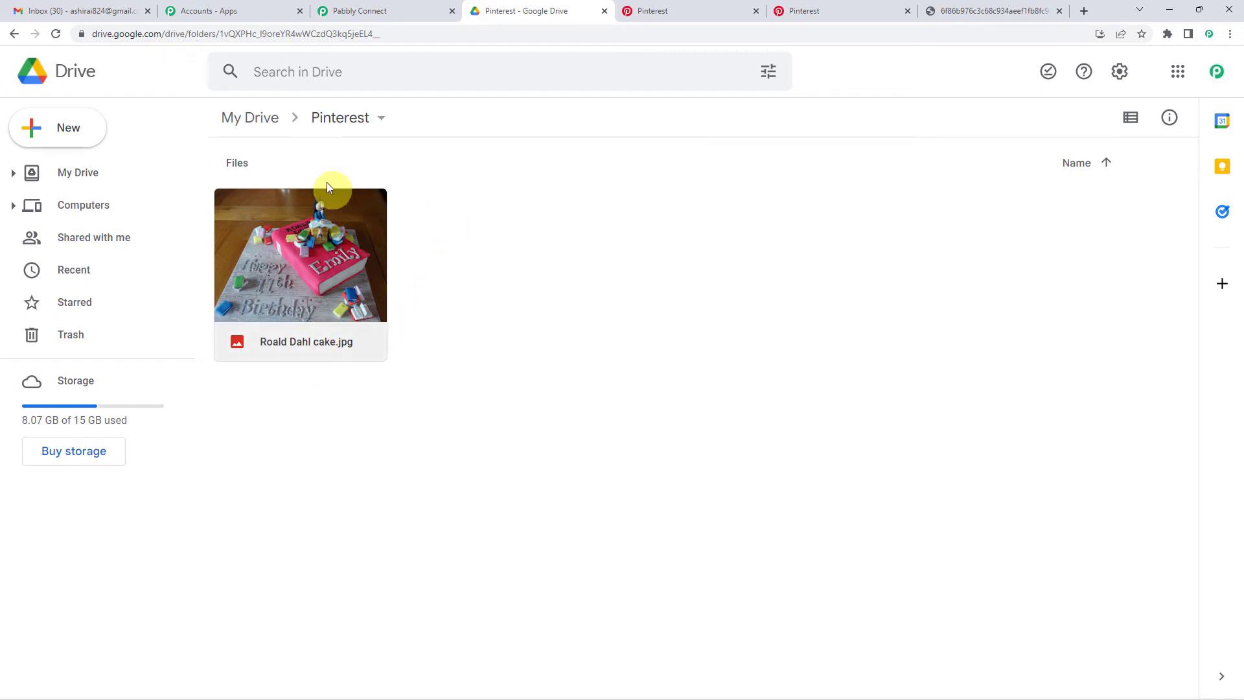
{"action": "left_click", "coordinate": [328, 32]}
{"action": "left_click", "coordinate": [224, 37]}
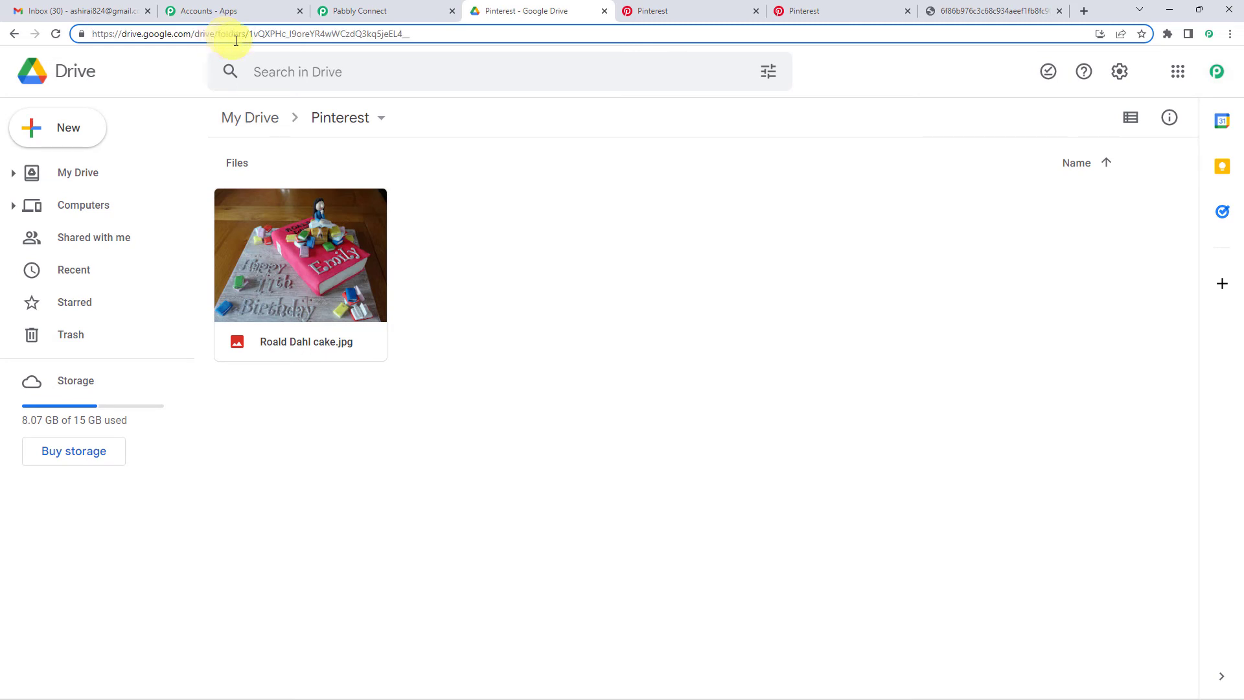
{"action": "left_click_drag", "start_coordinate": [263, 34], "coordinate": [427, 34]}
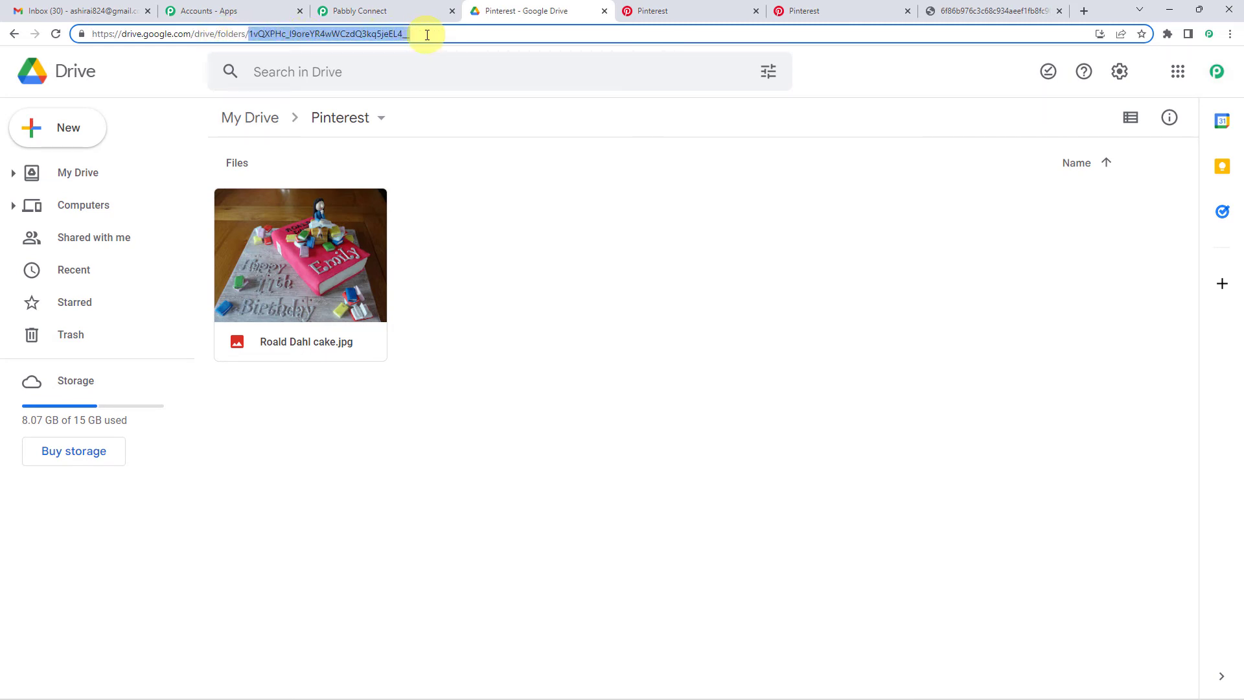
{"action": "left_click", "coordinate": [383, 11]}
{"action": "left_click", "coordinate": [388, 276]}
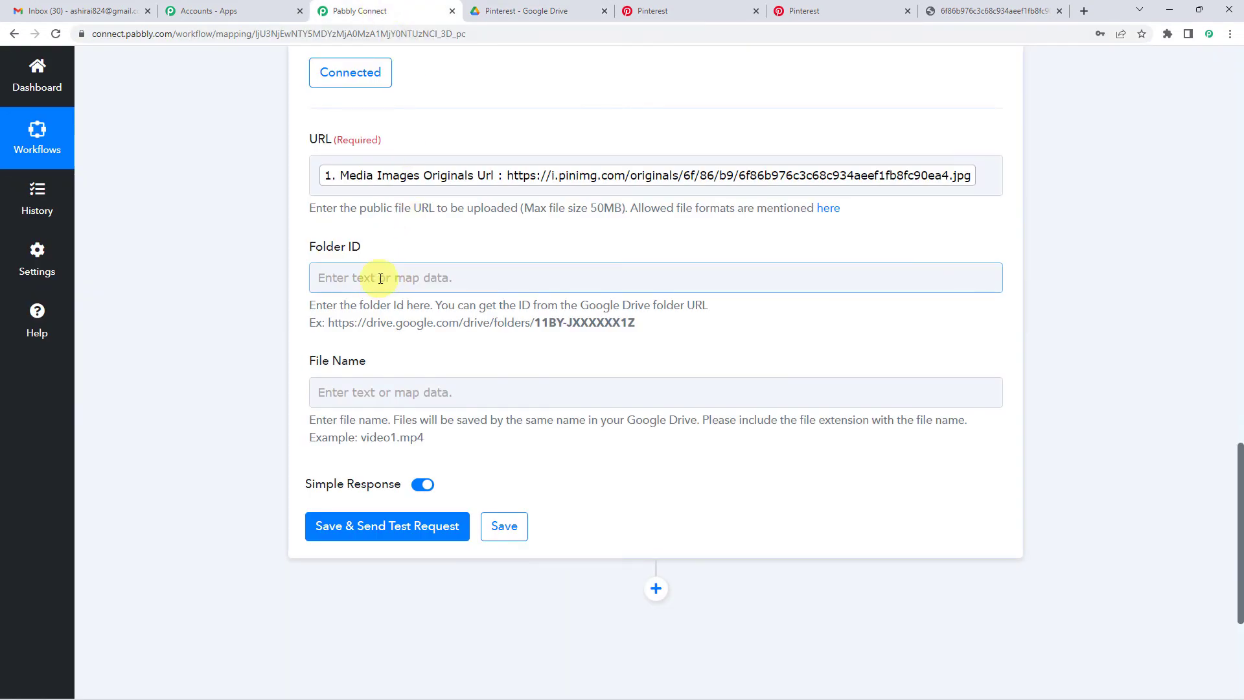
- Paste the Pinterest folder's ID into the Folder ID field
{"action": "left_click", "coordinate": [340, 297]}
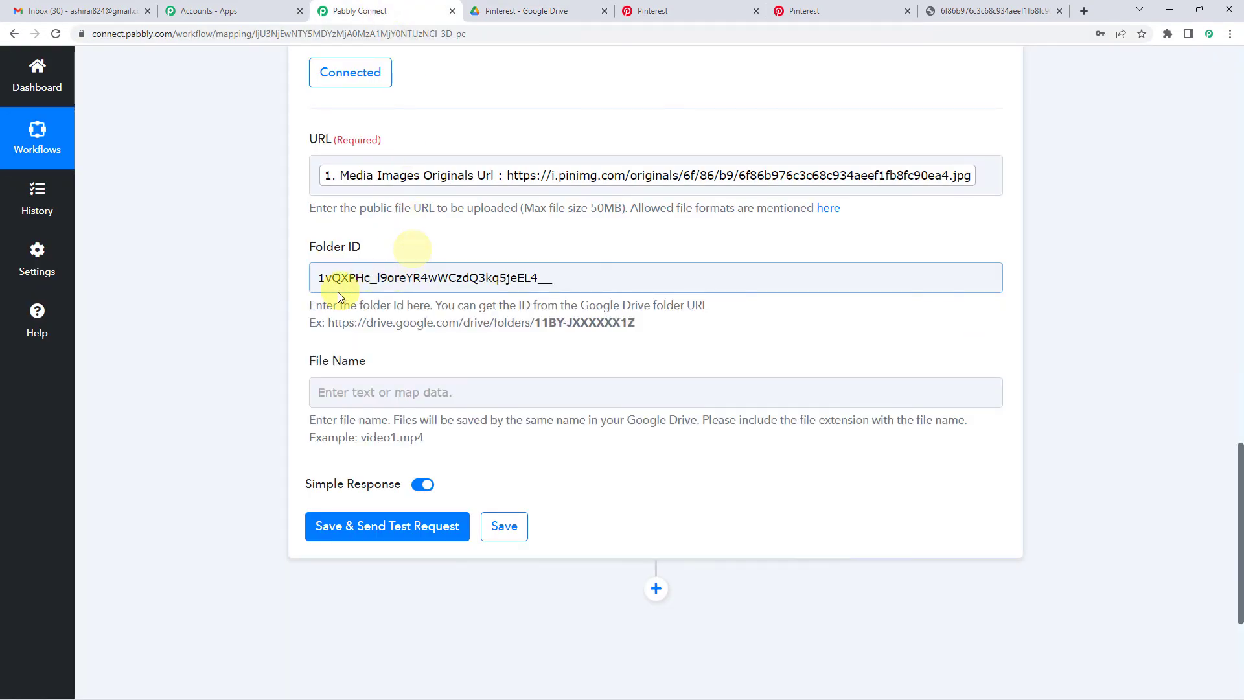
{"action": "scroll", "coordinate": [397, 289], "scroll_direction": "down", "scroll_amount": 2}
- Search the pin data for a description, map nothing, and enter Birthday as the File Name
{"action": "left_click", "coordinate": [390, 263]}
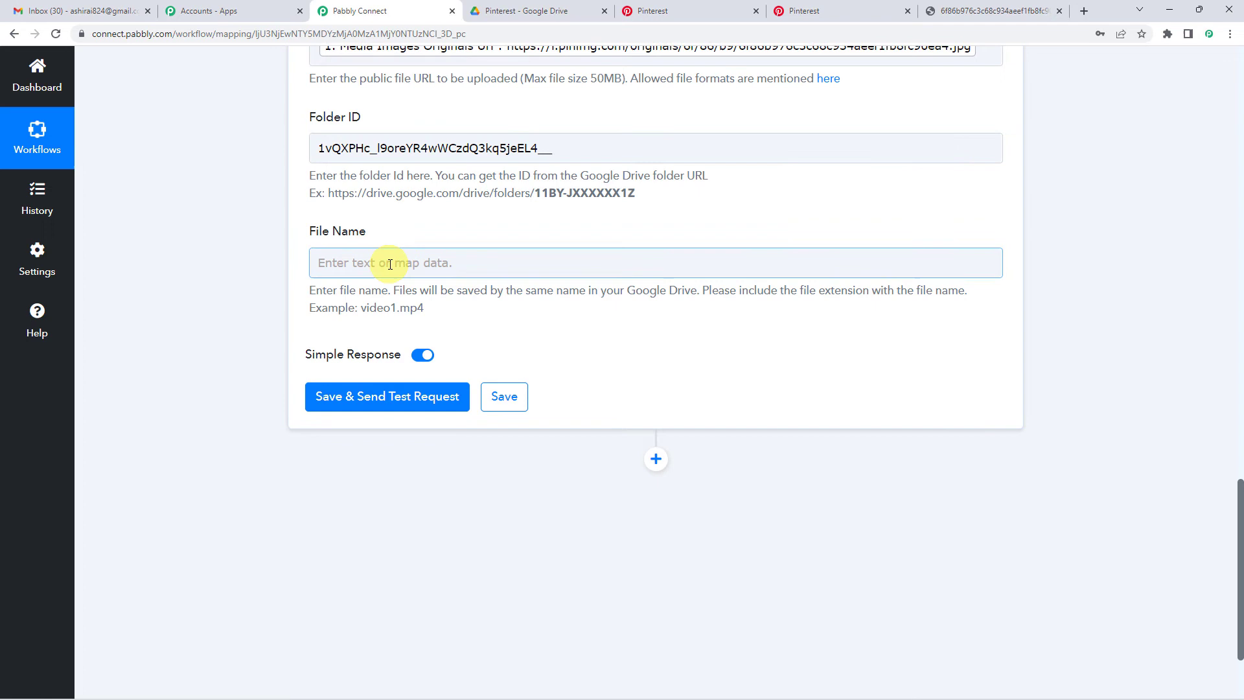
{"action": "left_click", "coordinate": [423, 378]}
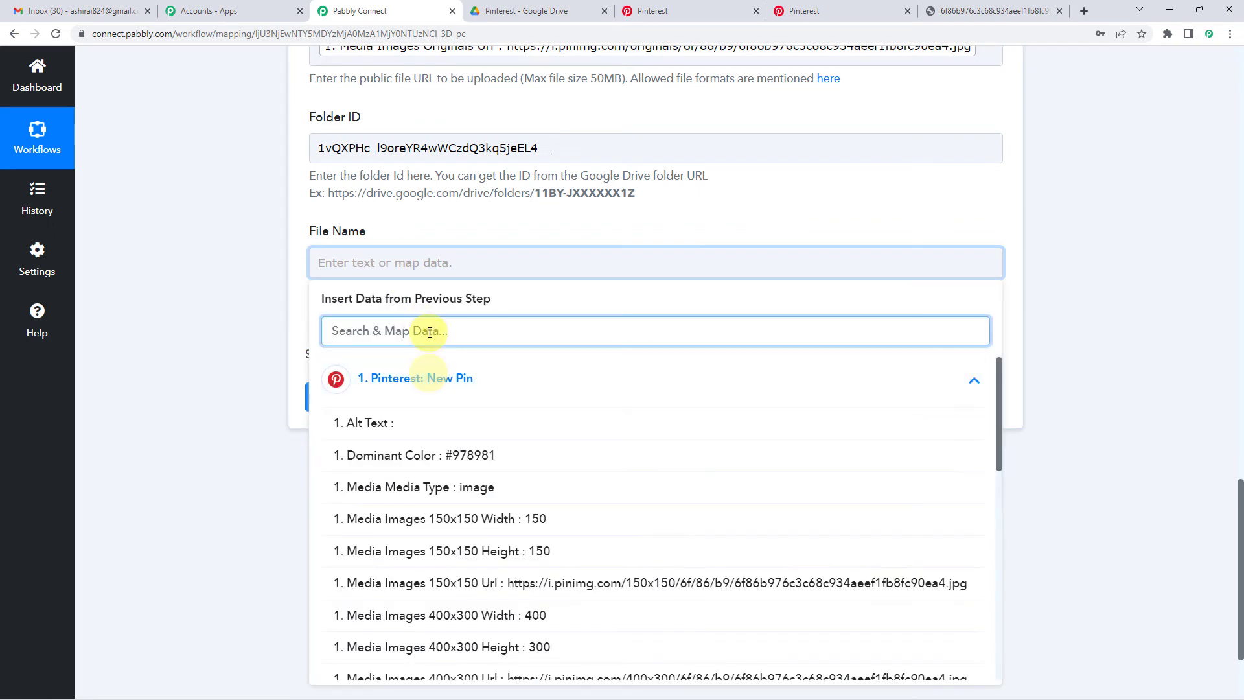
{"action": "type", "text": "des"}
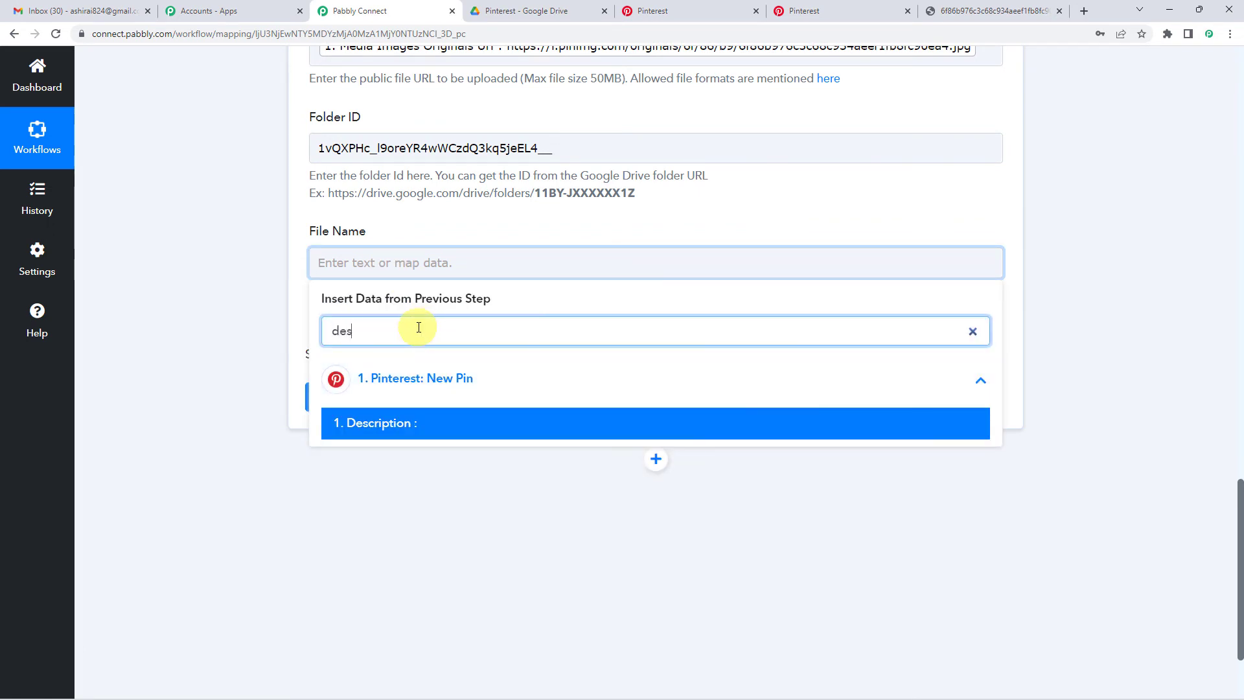
{"action": "type", "text": "c"}
{"action": "key", "text": "ctrl+a"}
{"action": "left_click", "coordinate": [249, 337]}
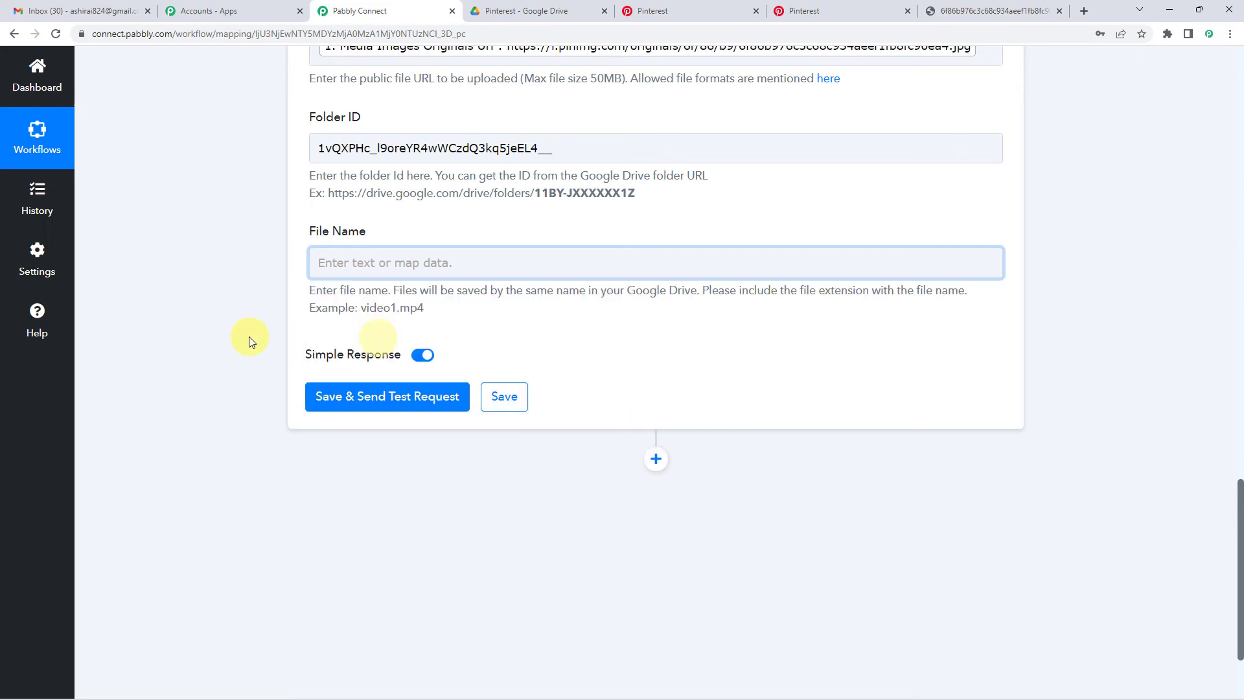
{"action": "left_click", "coordinate": [363, 263]}
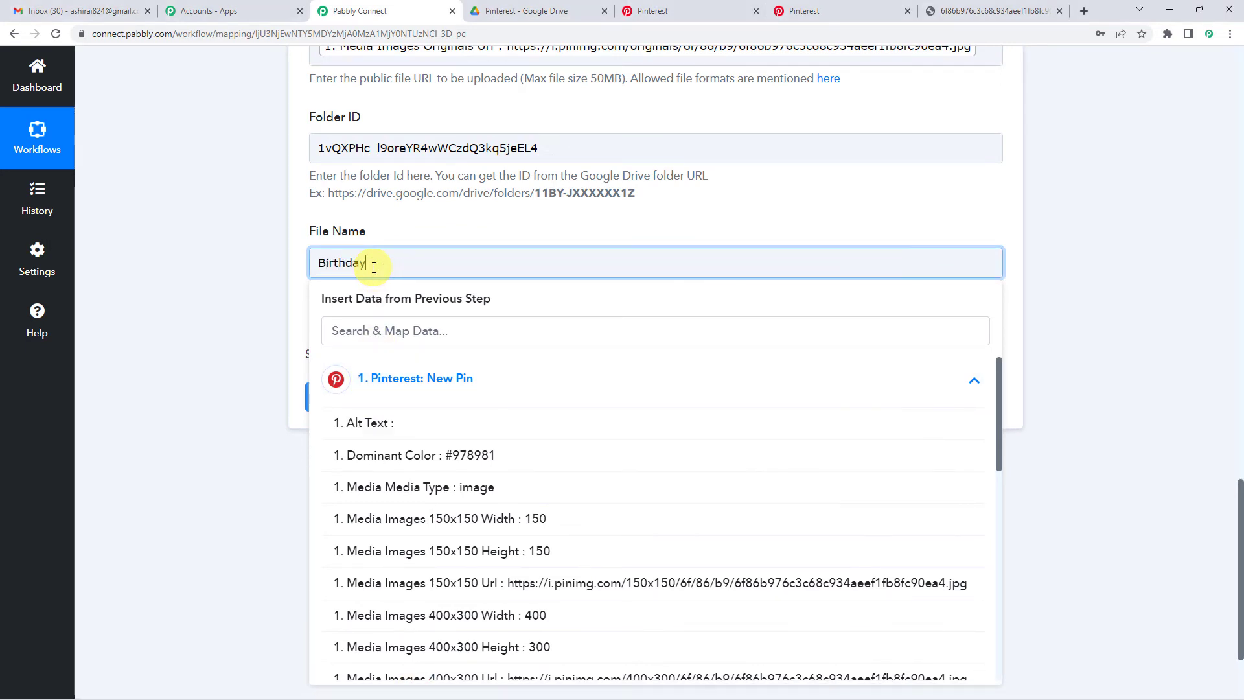
{"action": "left_click", "coordinate": [398, 230]}
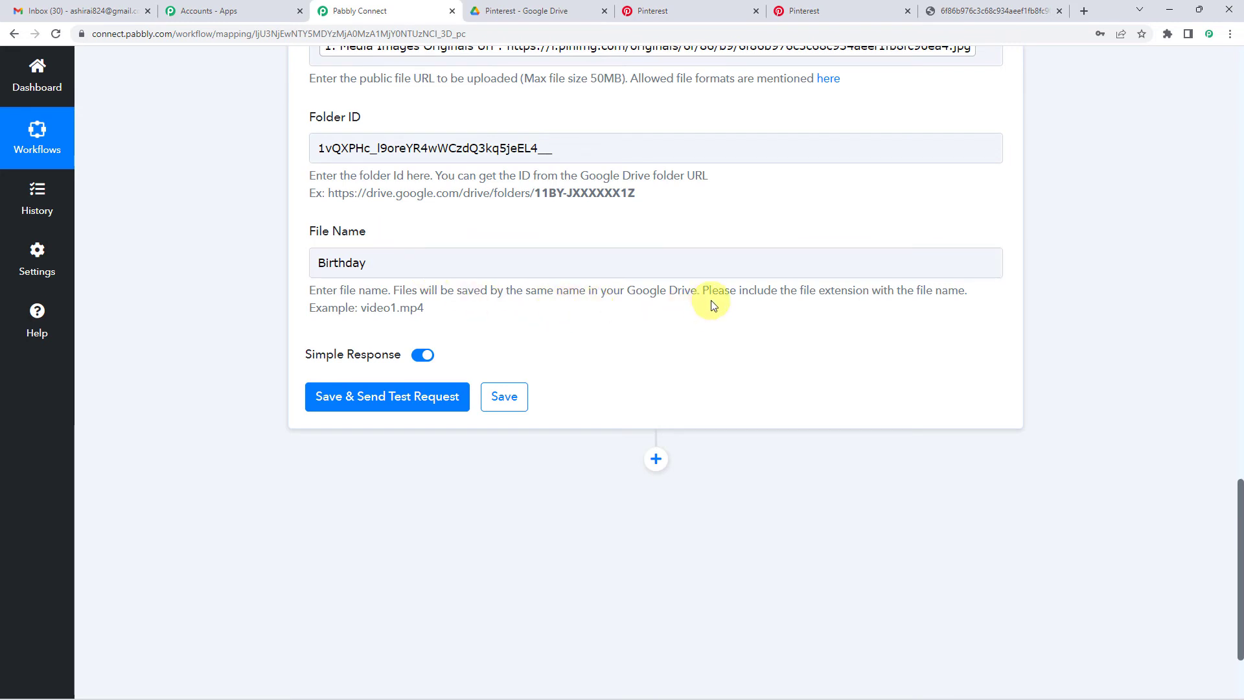
- Following the note's extension example, append .jpg so the File Name reads Birthday.jpg
{"action": "left_click_drag", "start_coordinate": [807, 292], "coordinate": [960, 292]}
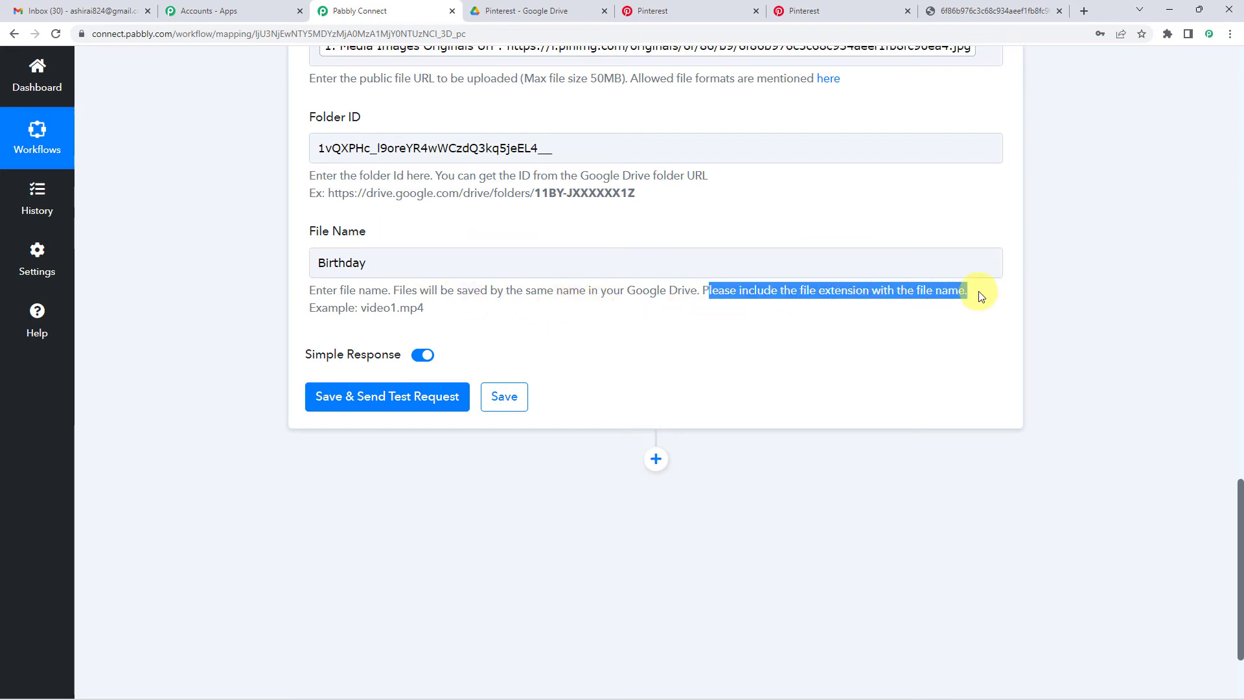
{"action": "left_click_drag", "start_coordinate": [317, 313], "coordinate": [416, 310]}
{"action": "left_click", "coordinate": [398, 315]}
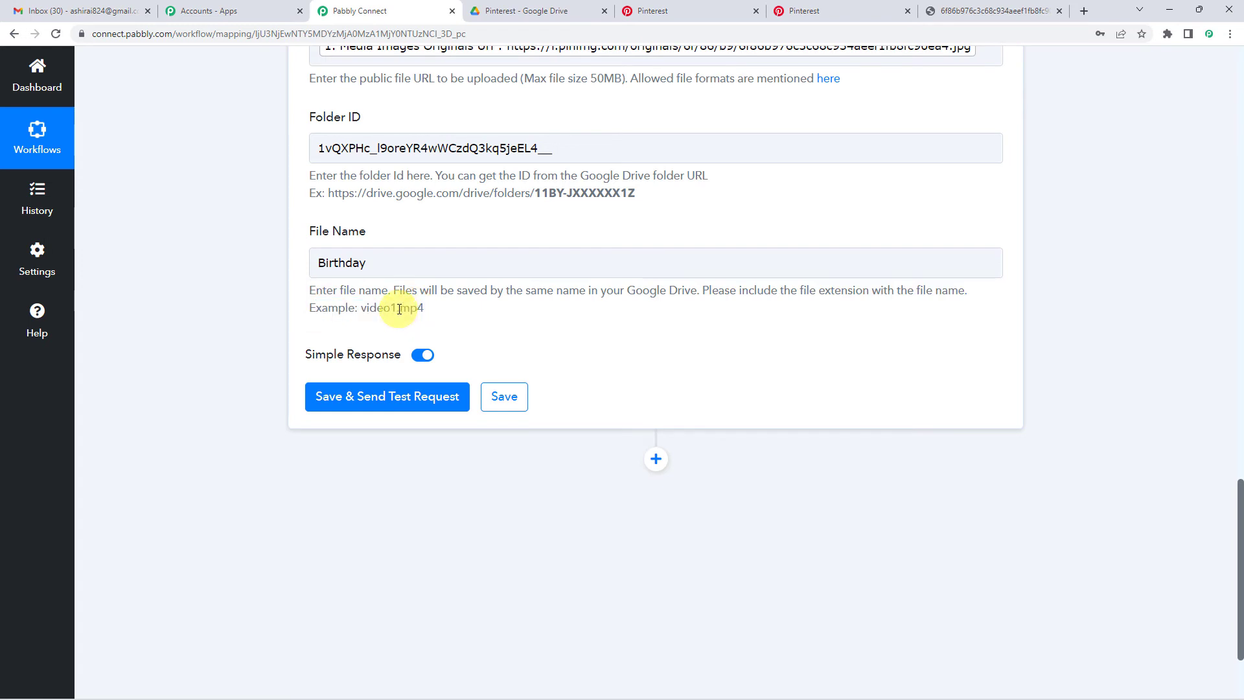
{"action": "left_click_drag", "start_coordinate": [397, 309], "coordinate": [419, 307]}
{"action": "left_click", "coordinate": [391, 270]}
{"action": "scroll", "coordinate": [317, 307], "scroll_direction": "up", "scroll_amount": 2}
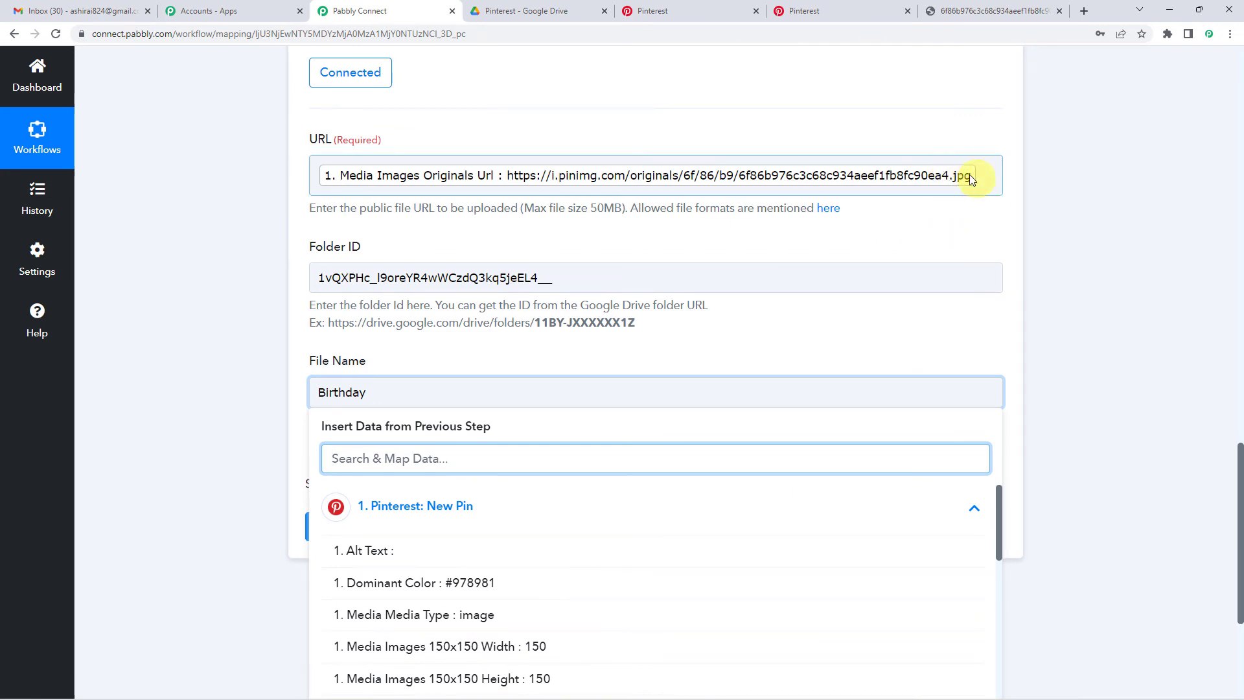
{"action": "left_click", "coordinate": [220, 388]}
{"action": "left_click", "coordinate": [404, 390]}
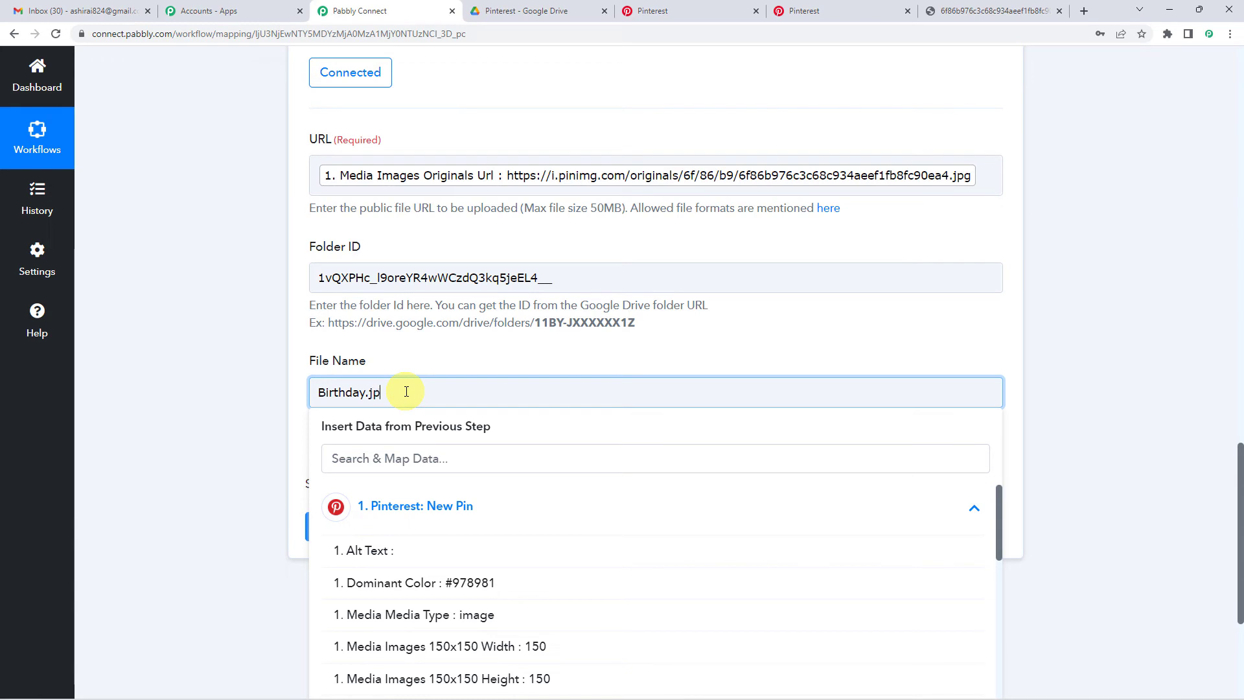
{"action": "left_click", "coordinate": [397, 363]}
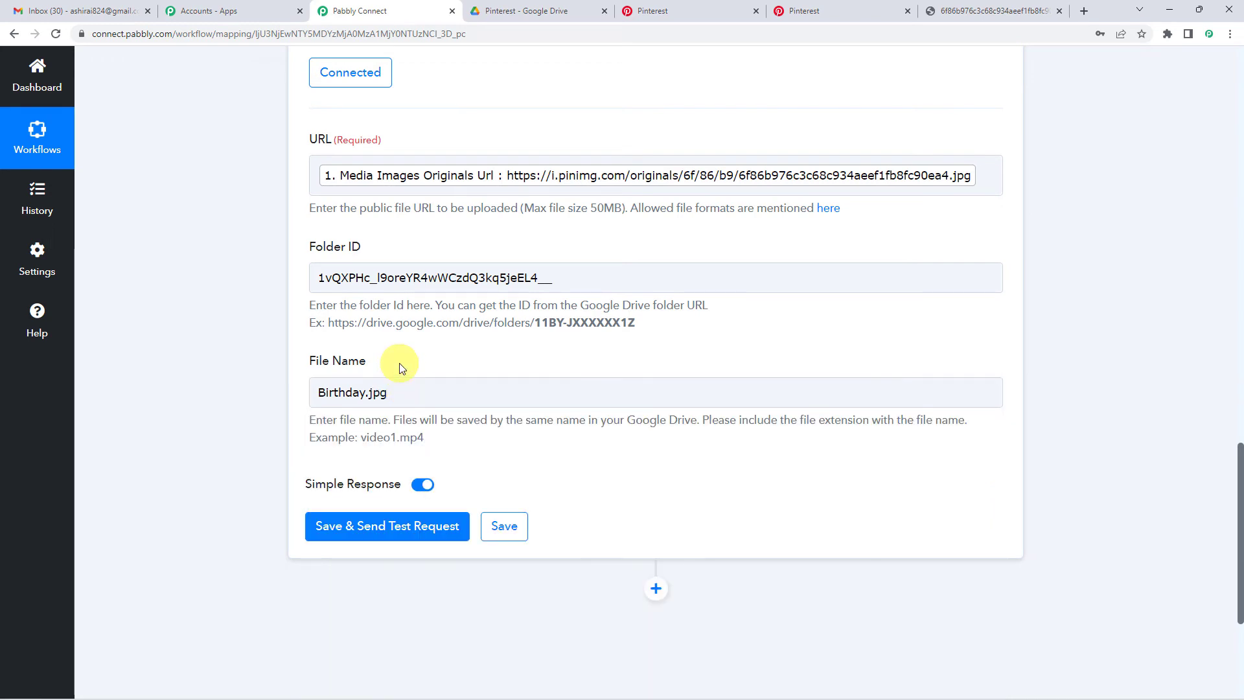
{"action": "scroll", "coordinate": [328, 369], "scroll_direction": "down", "scroll_amount": 2}
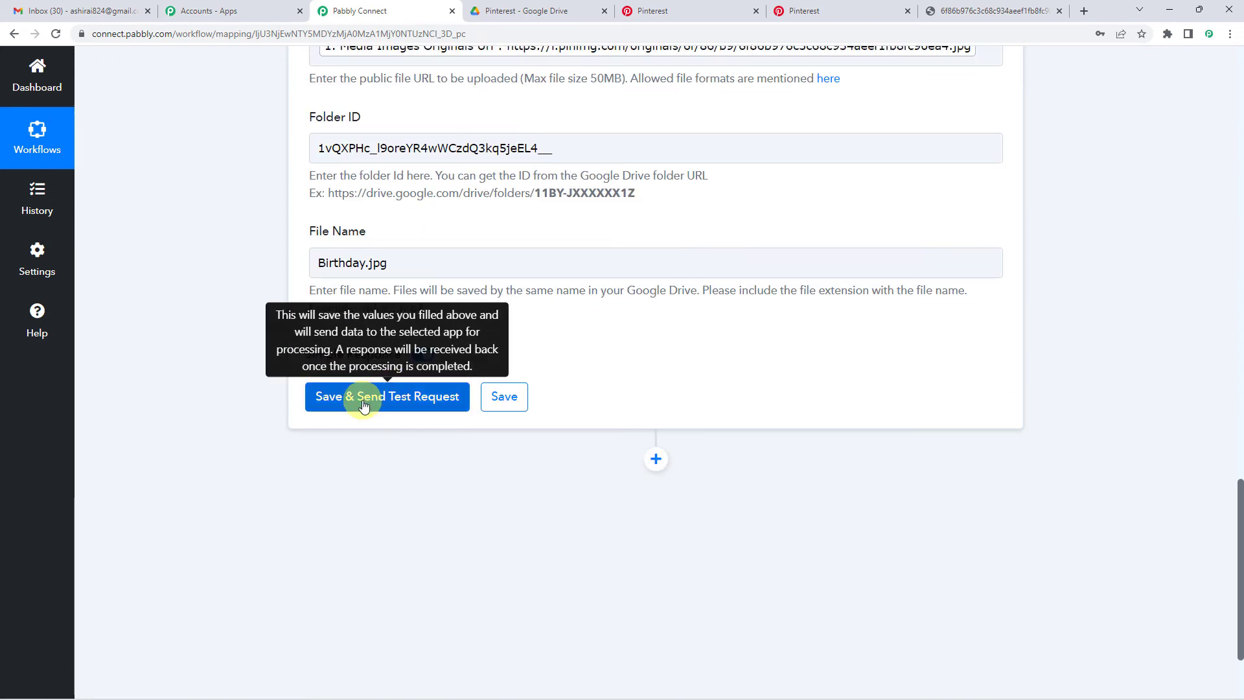
- Save the upload step, send a test request, and confirm the response Status is 'success'
{"action": "left_click", "coordinate": [364, 403]}
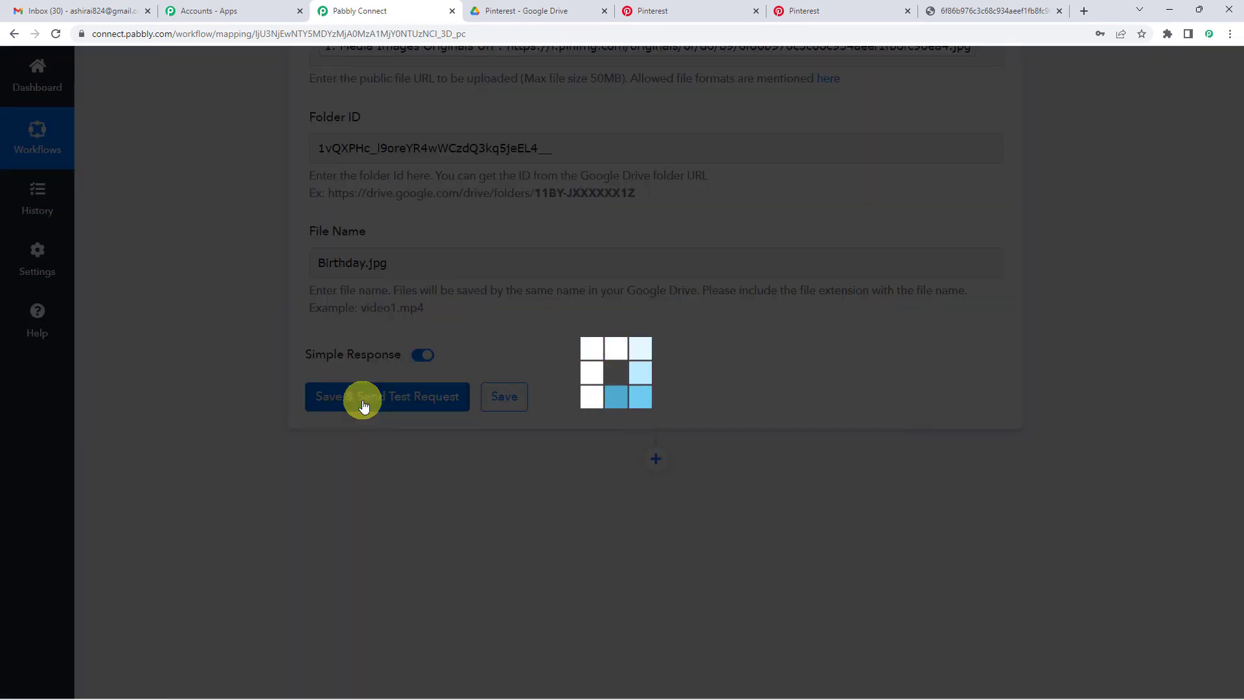
{"action": "scroll", "coordinate": [633, 352], "scroll_direction": "down", "scroll_amount": 4}
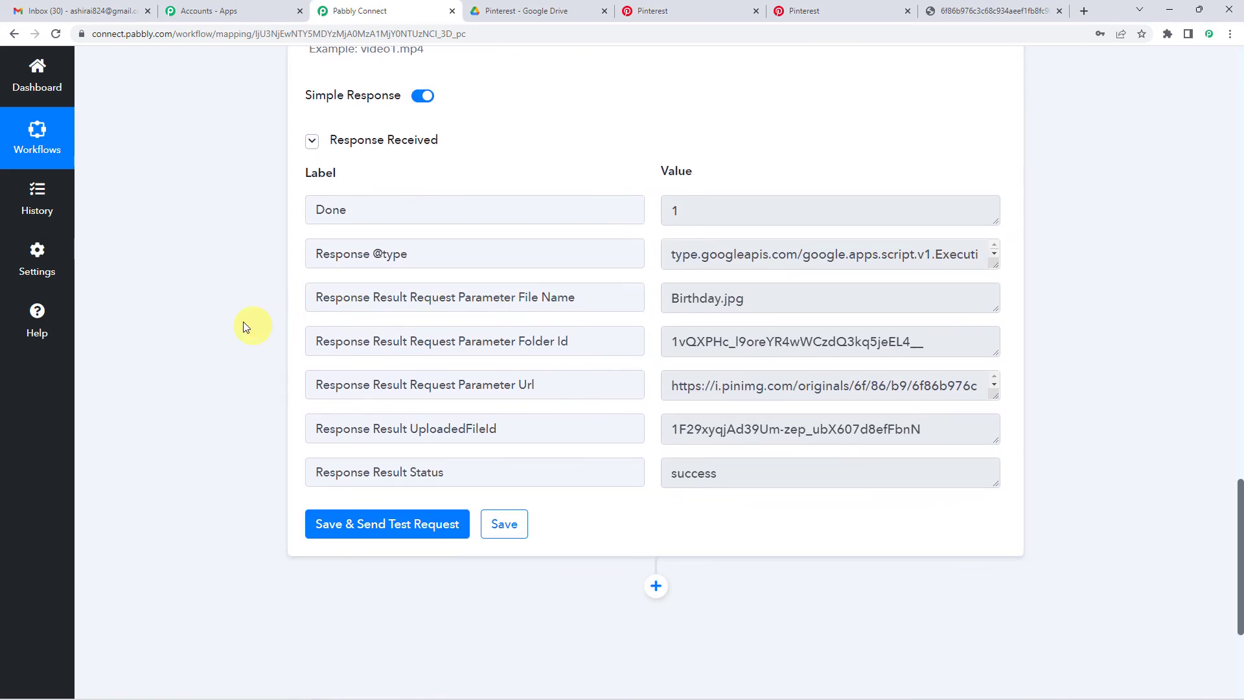
{"action": "scroll", "coordinate": [259, 330], "scroll_direction": "up", "scroll_amount": 1}
{"action": "scroll", "coordinate": [491, 227], "scroll_direction": "up", "scroll_amount": 2}
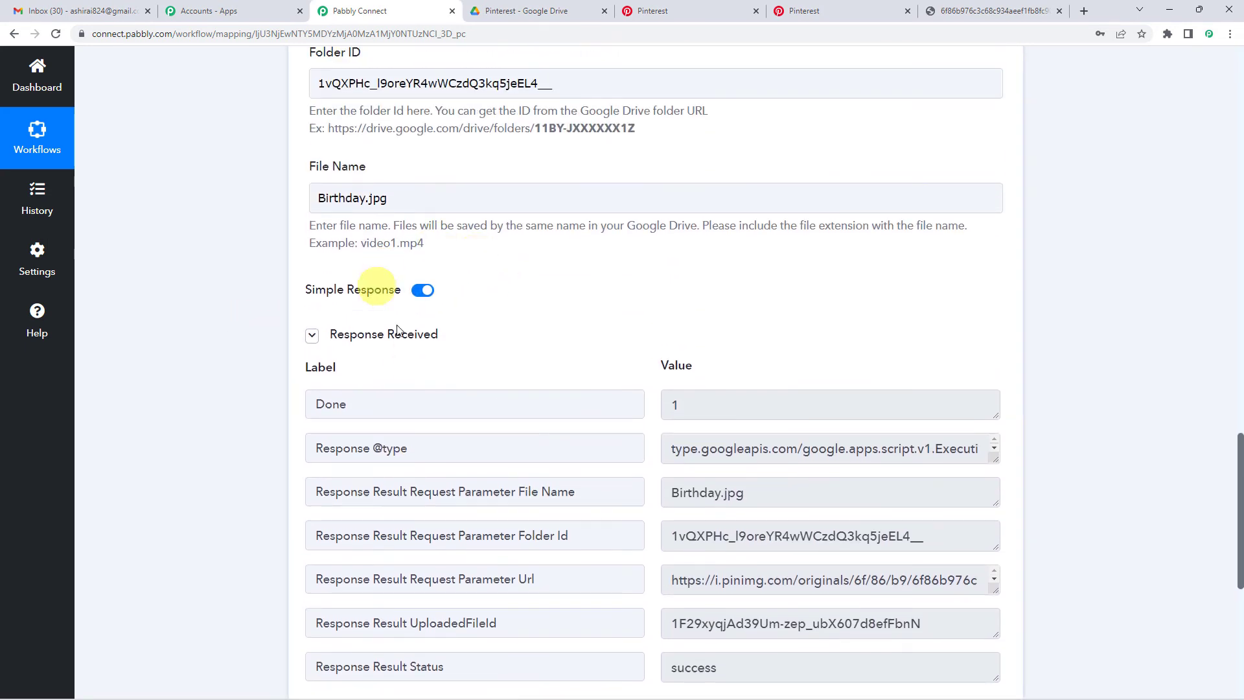
{"action": "scroll", "coordinate": [691, 287], "scroll_direction": "down", "scroll_amount": 2}
{"action": "scroll", "coordinate": [705, 321], "scroll_direction": "down", "scroll_amount": 2}
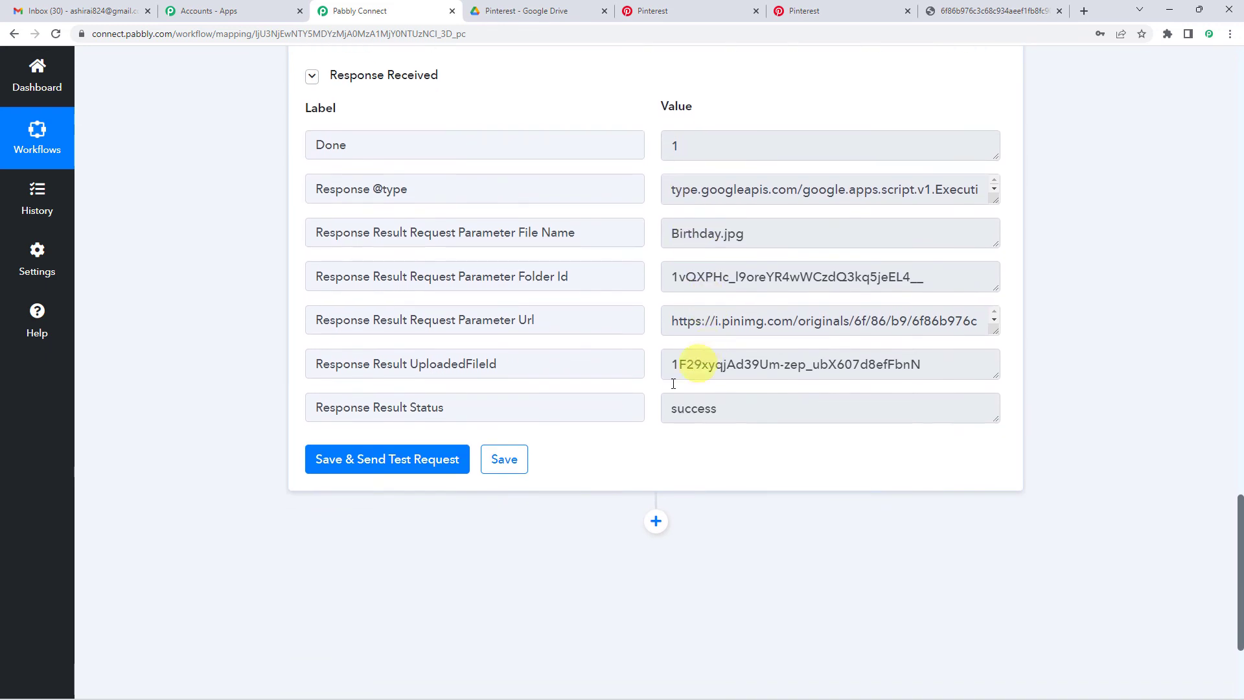
{"action": "left_click_drag", "start_coordinate": [447, 408], "coordinate": [411, 407]}
{"action": "left_click", "coordinate": [699, 408]}
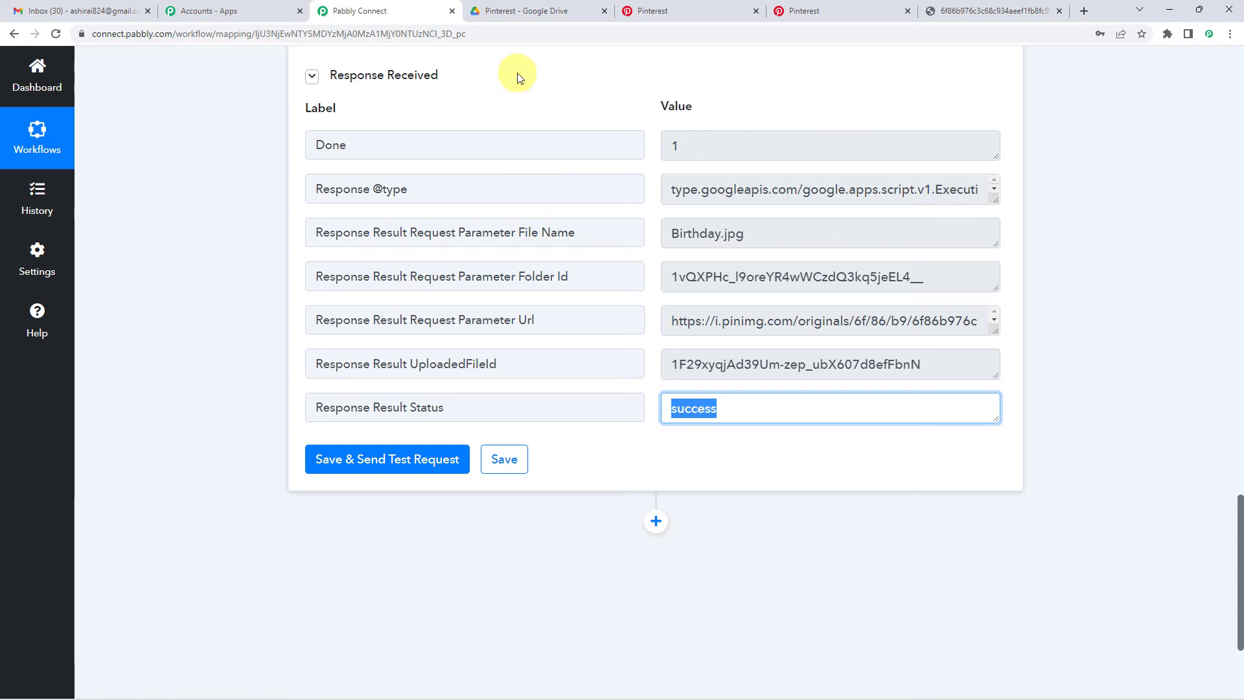
- Select Birthday.jpg in the Pinterest Drive folder, next to Roald Dahl cake.jpg
{"action": "left_click", "coordinate": [512, 8]}
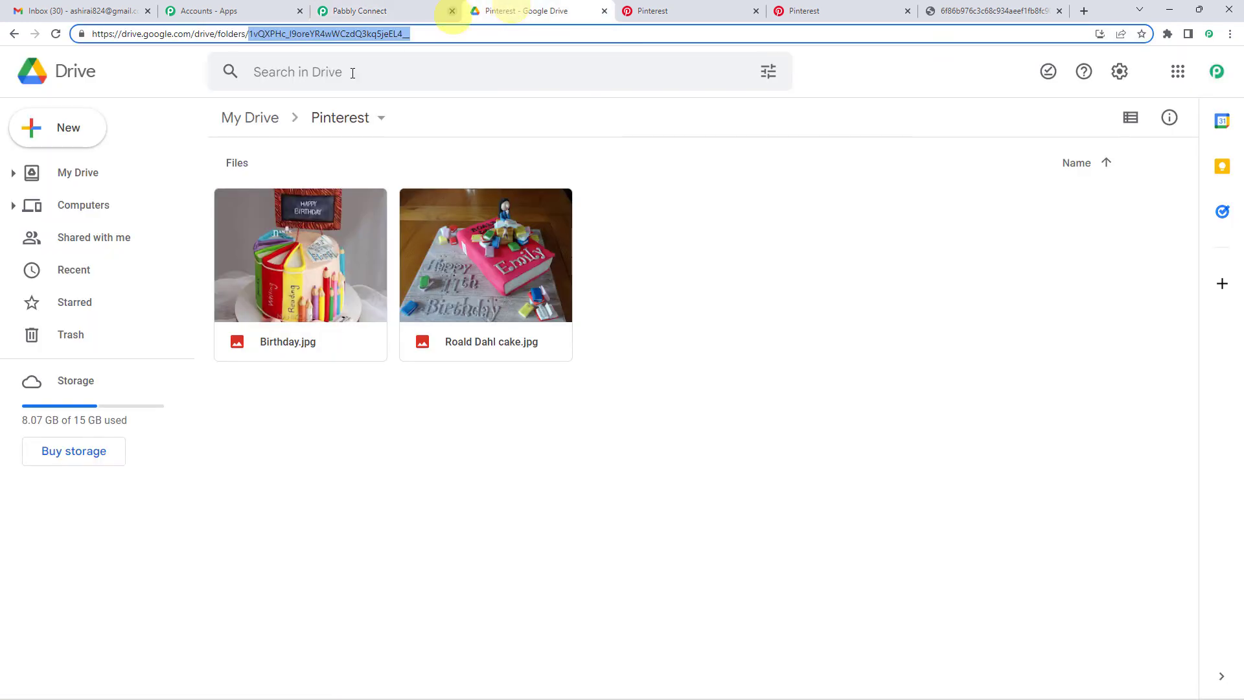
{"action": "left_click", "coordinate": [293, 243]}
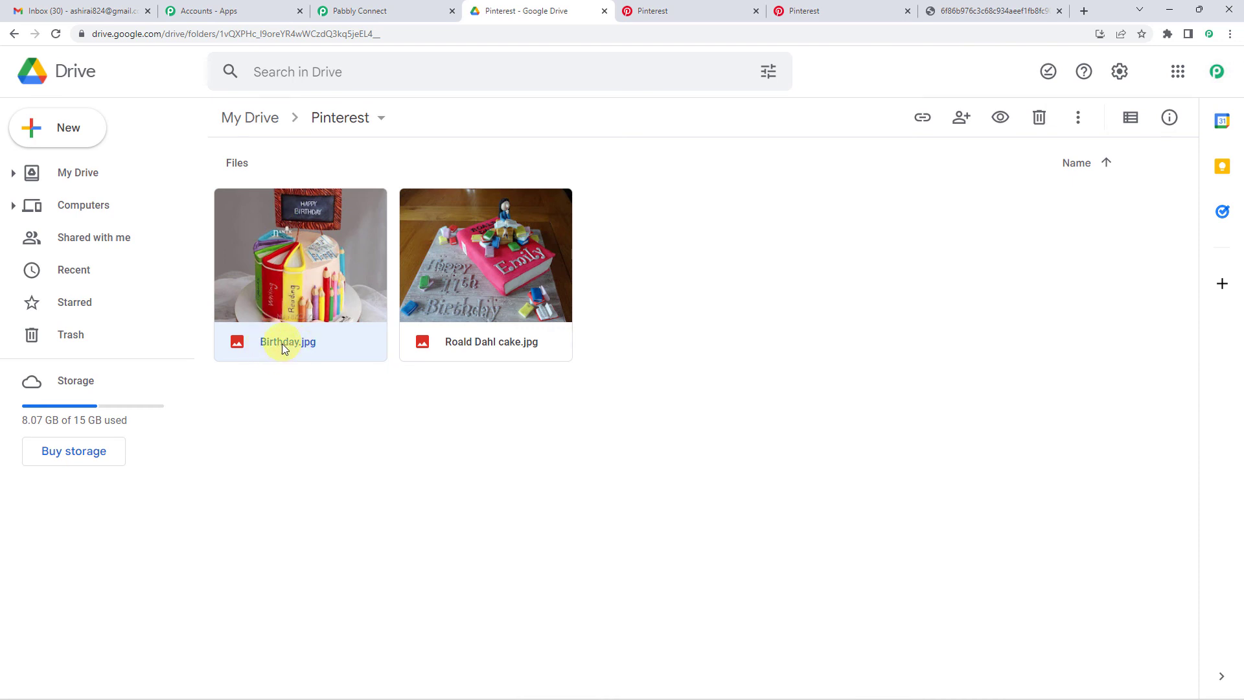
- Review the Pinterest trigger's original image URL field in Pabbly Connect
{"action": "left_click", "coordinate": [361, 10]}
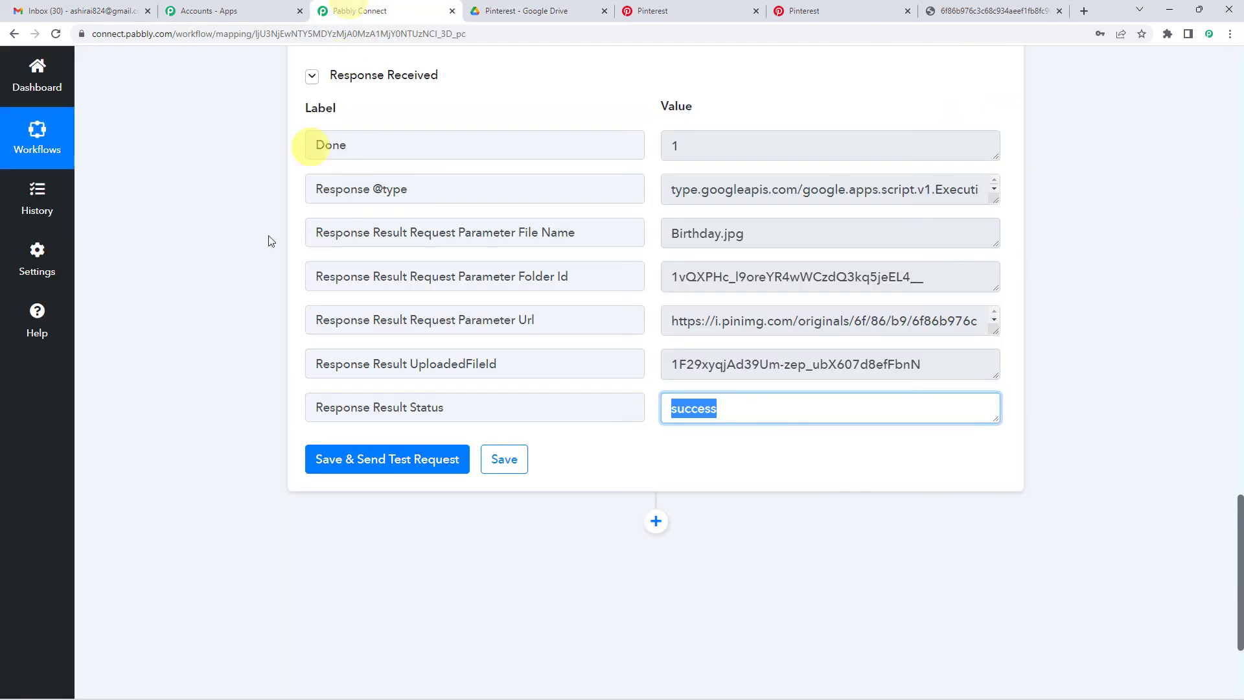
{"action": "scroll", "coordinate": [253, 341], "scroll_direction": "up", "scroll_amount": 3}
{"action": "scroll", "coordinate": [253, 341], "scroll_direction": "up", "scroll_amount": 3}
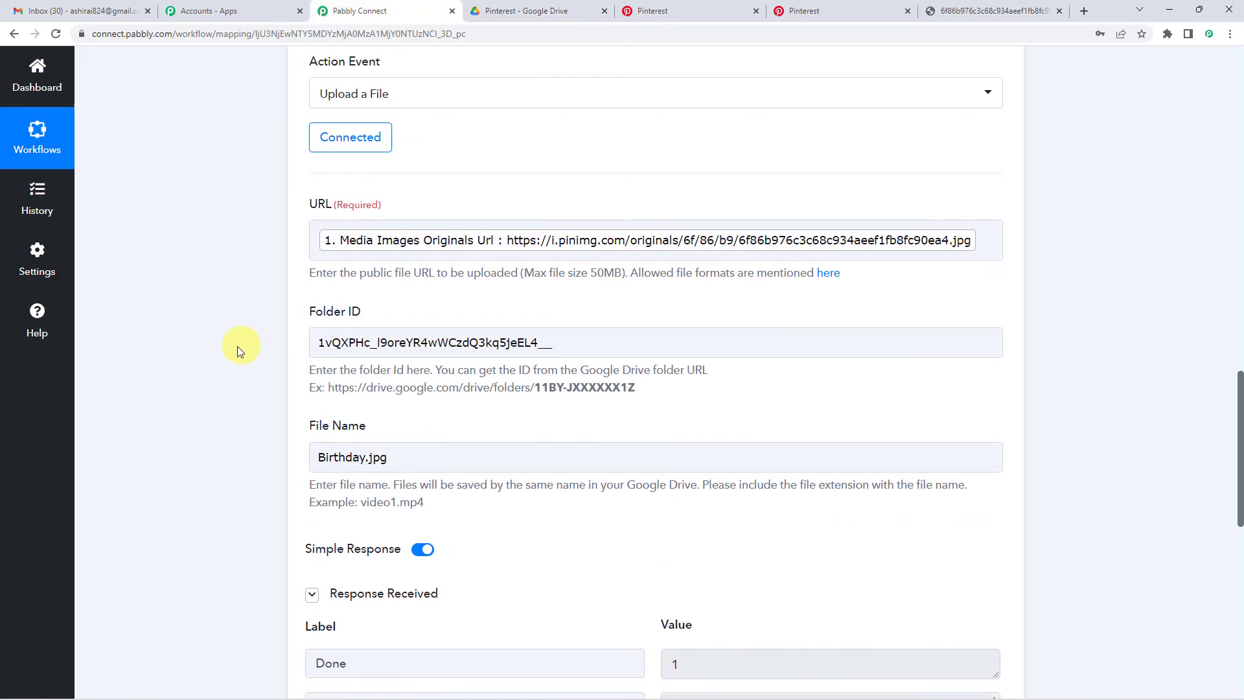
{"action": "left_click", "coordinate": [433, 237]}
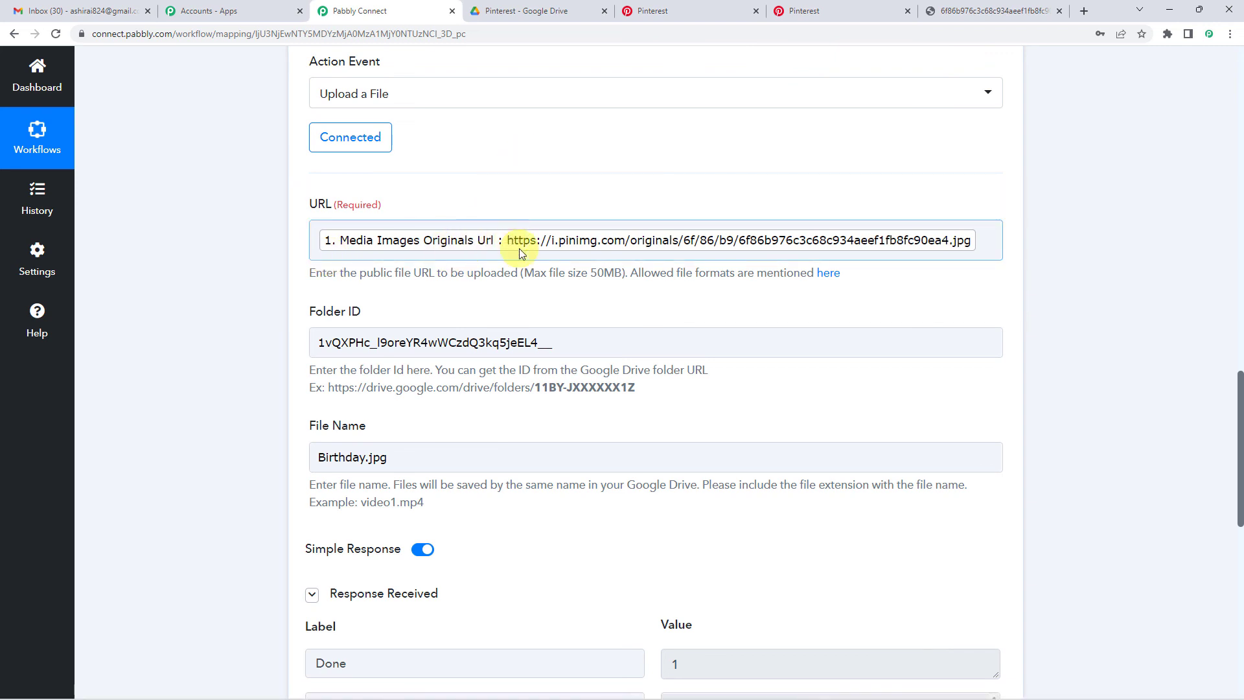
{"action": "scroll", "coordinate": [208, 333], "scroll_direction": "up", "scroll_amount": 10}
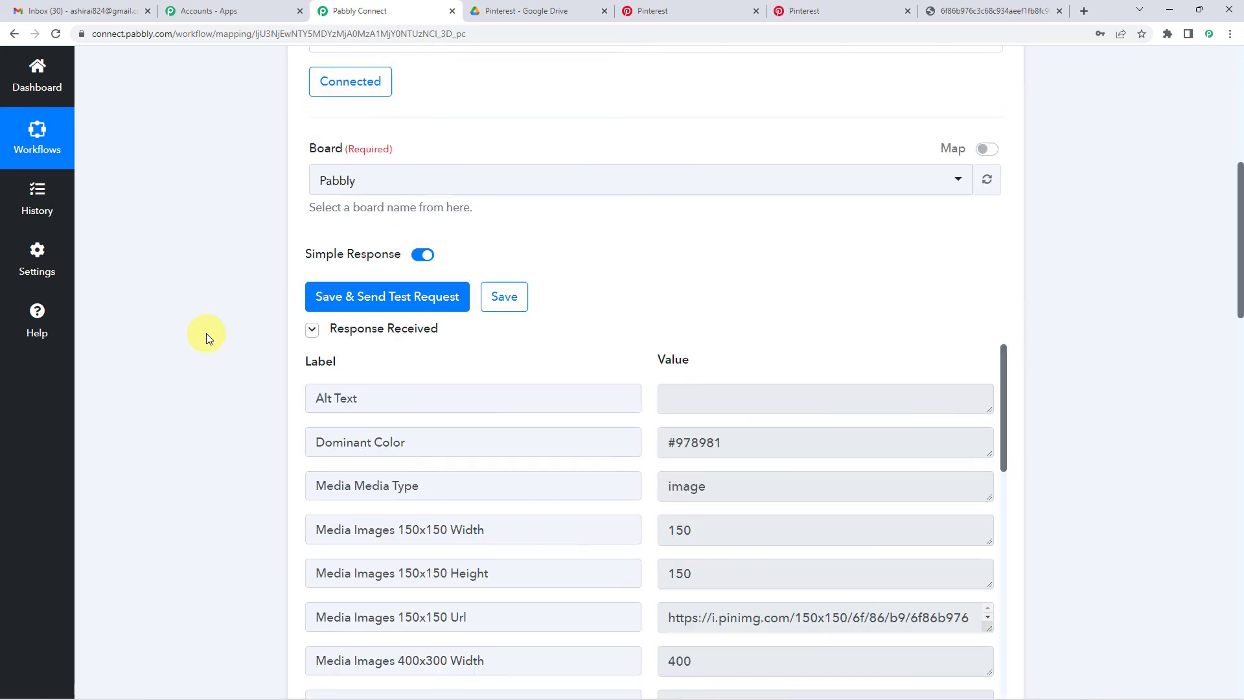
{"action": "scroll", "coordinate": [207, 333], "scroll_direction": "up", "scroll_amount": 2}
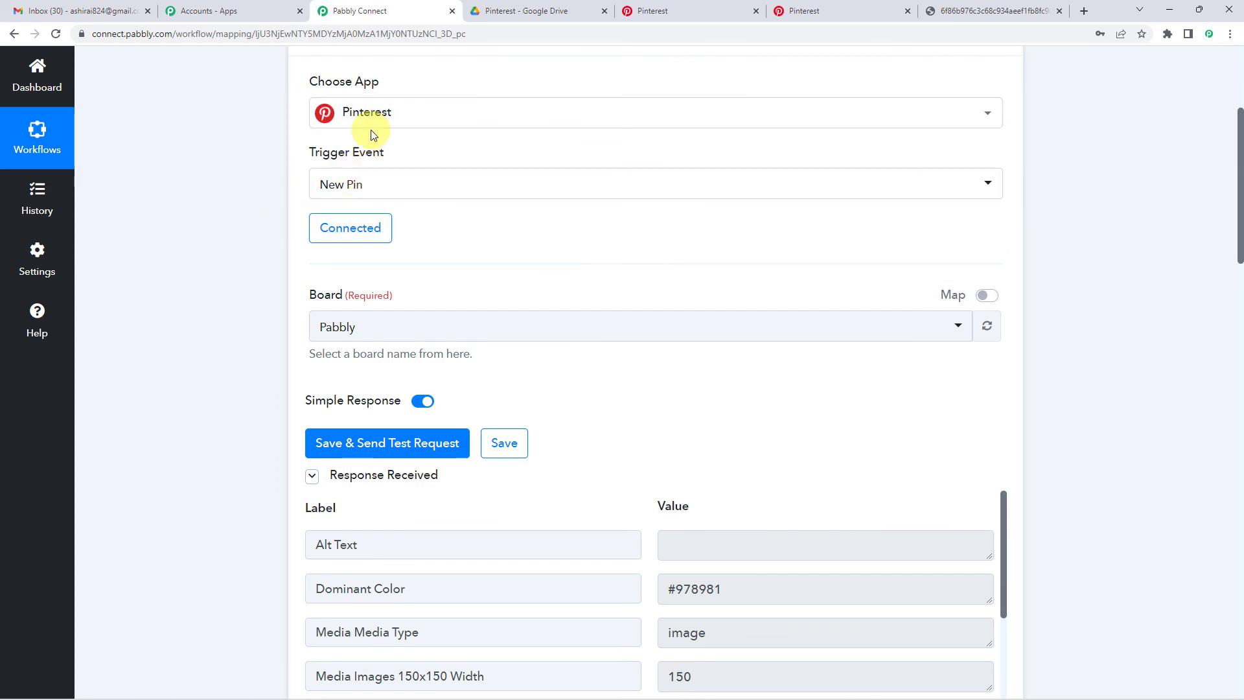
{"action": "scroll", "coordinate": [372, 132], "scroll_direction": "down", "scroll_amount": 1}
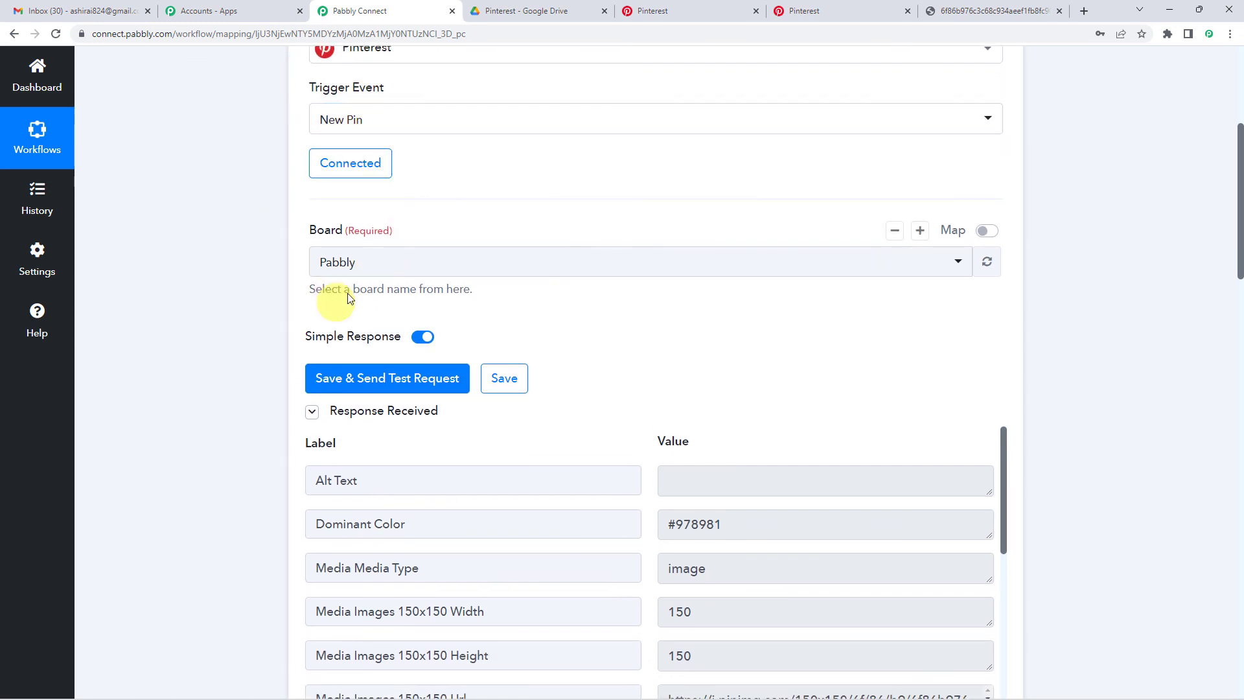
{"action": "scroll", "coordinate": [272, 305], "scroll_direction": "down", "scroll_amount": 15}
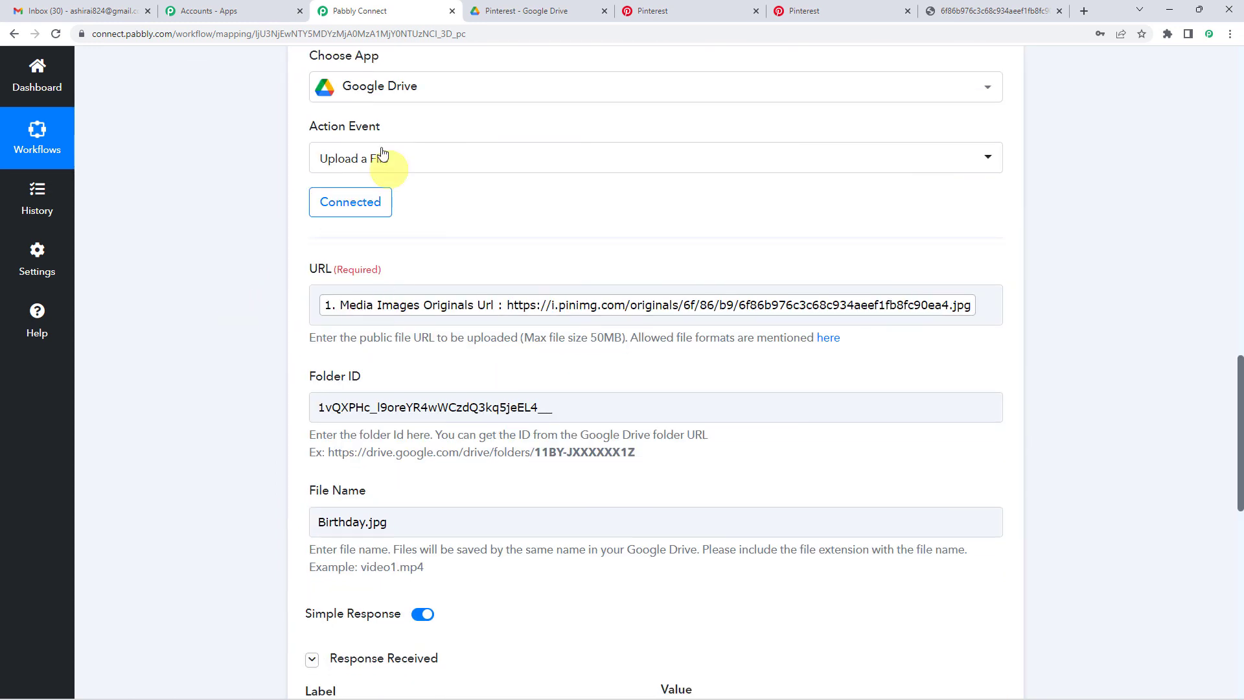
- Inspect the image URL mapped into the upload, then collapse the Google Drive upload step
{"action": "left_click", "coordinate": [412, 308]}
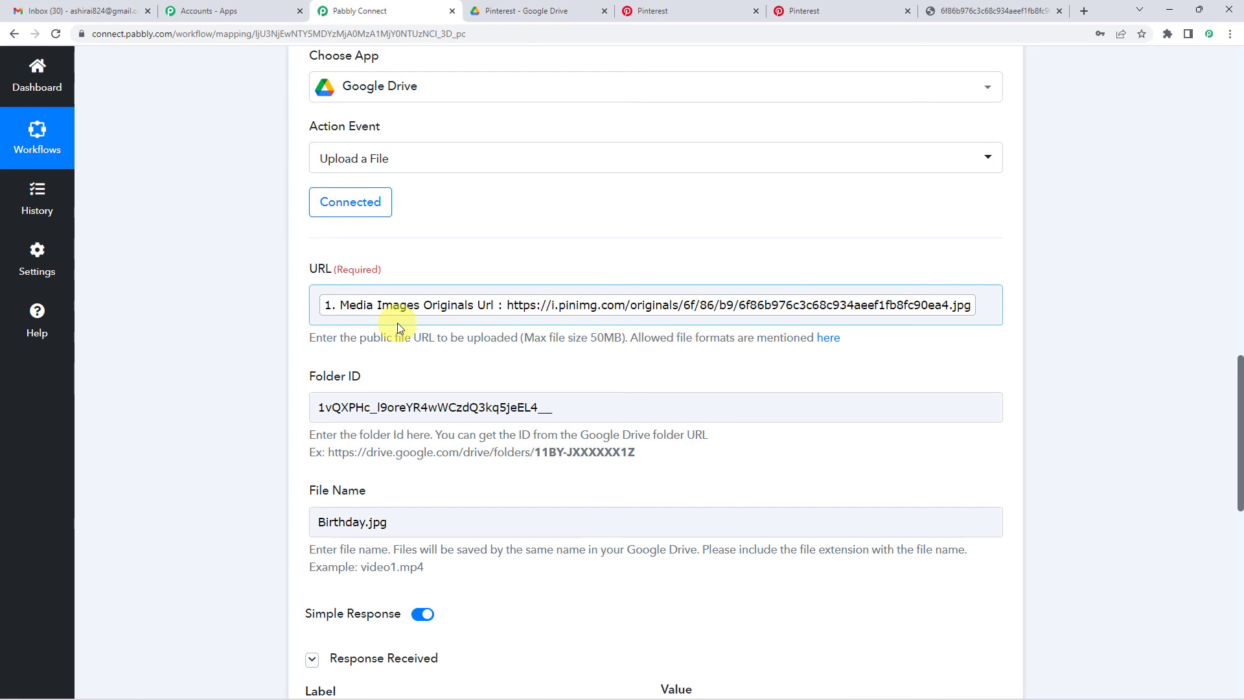
{"action": "scroll", "coordinate": [512, 259], "scroll_direction": "down", "scroll_amount": 2}
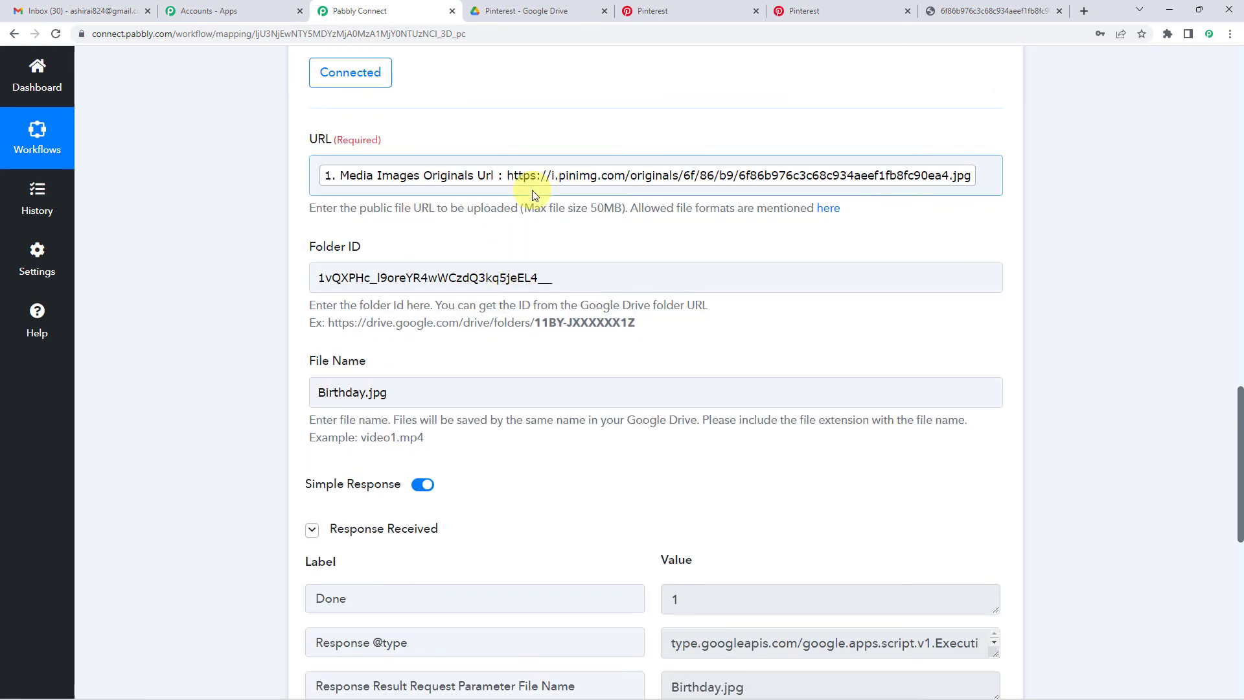
{"action": "scroll", "coordinate": [388, 246], "scroll_direction": "down", "scroll_amount": 4}
{"action": "scroll", "coordinate": [206, 314], "scroll_direction": "up", "scroll_amount": 10}
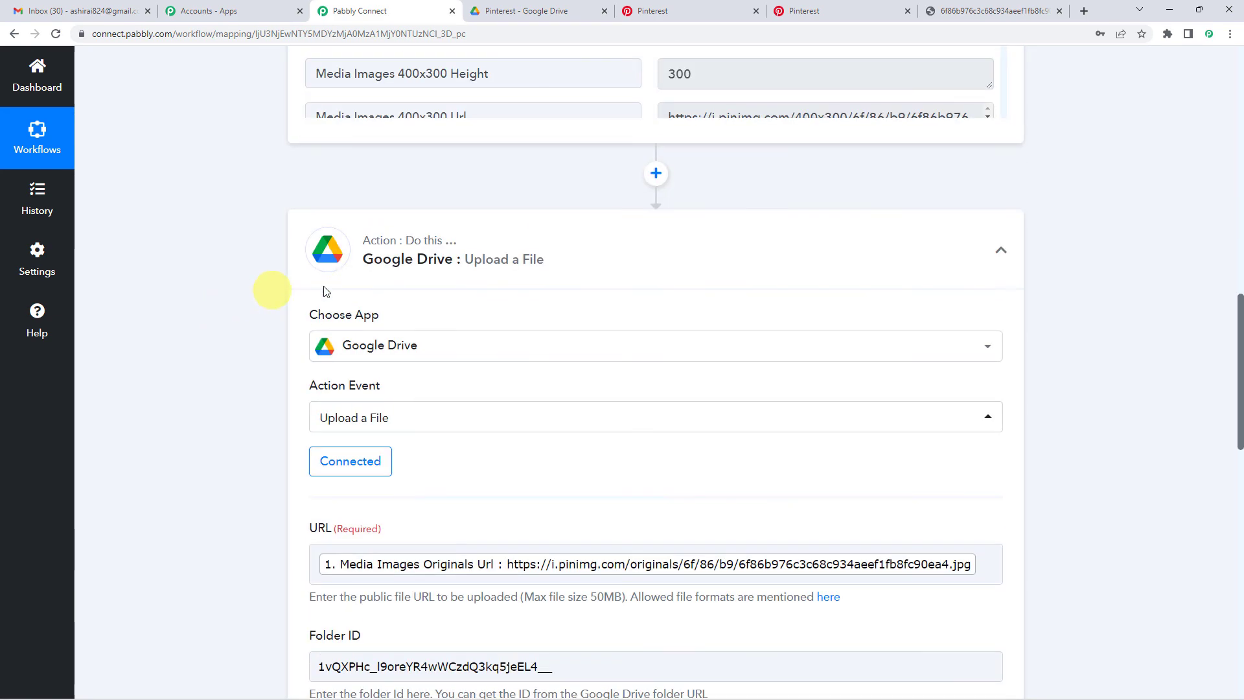
{"action": "left_click", "coordinate": [452, 270]}
{"action": "scroll", "coordinate": [220, 317], "scroll_direction": "up", "scroll_amount": 10}
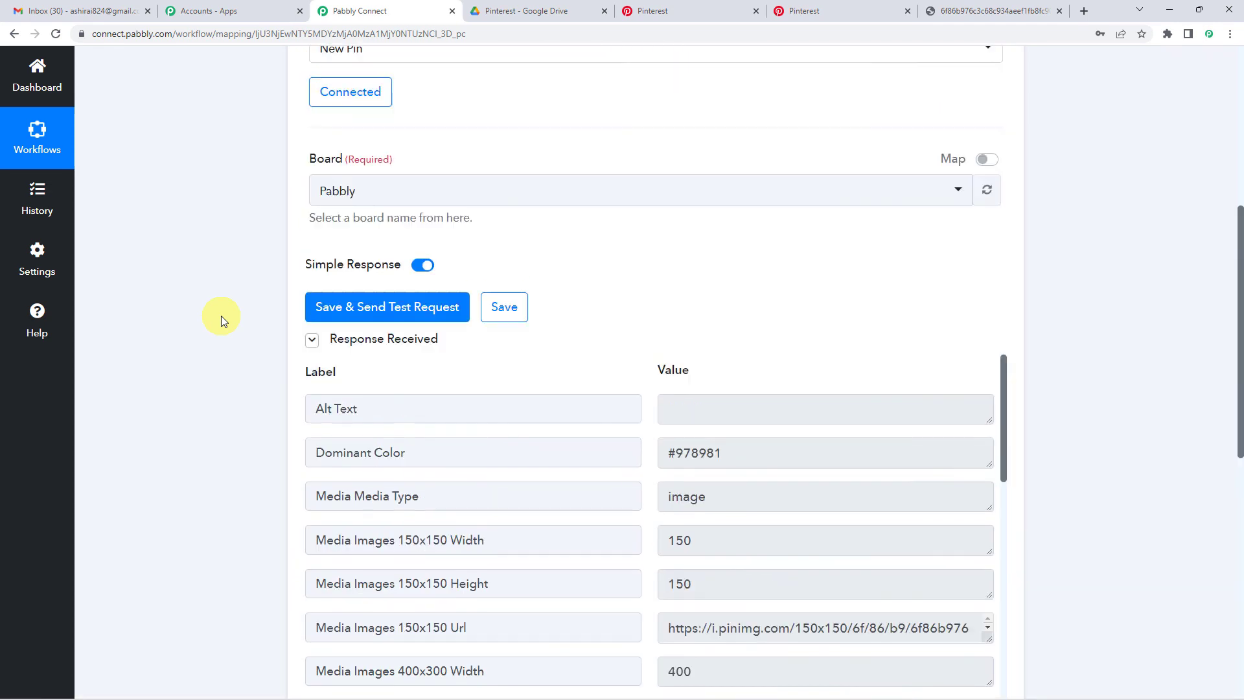
{"action": "scroll", "coordinate": [220, 316], "scroll_direction": "up", "scroll_amount": 3}
{"action": "left_click", "coordinate": [457, 278]}
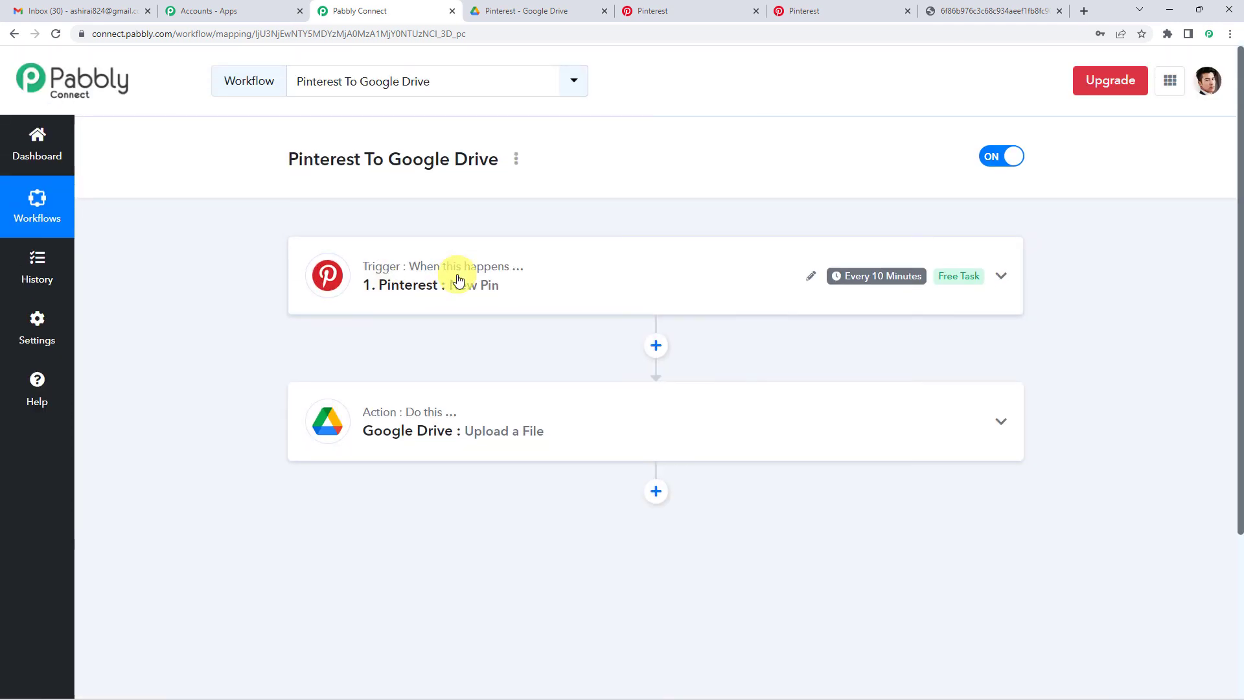